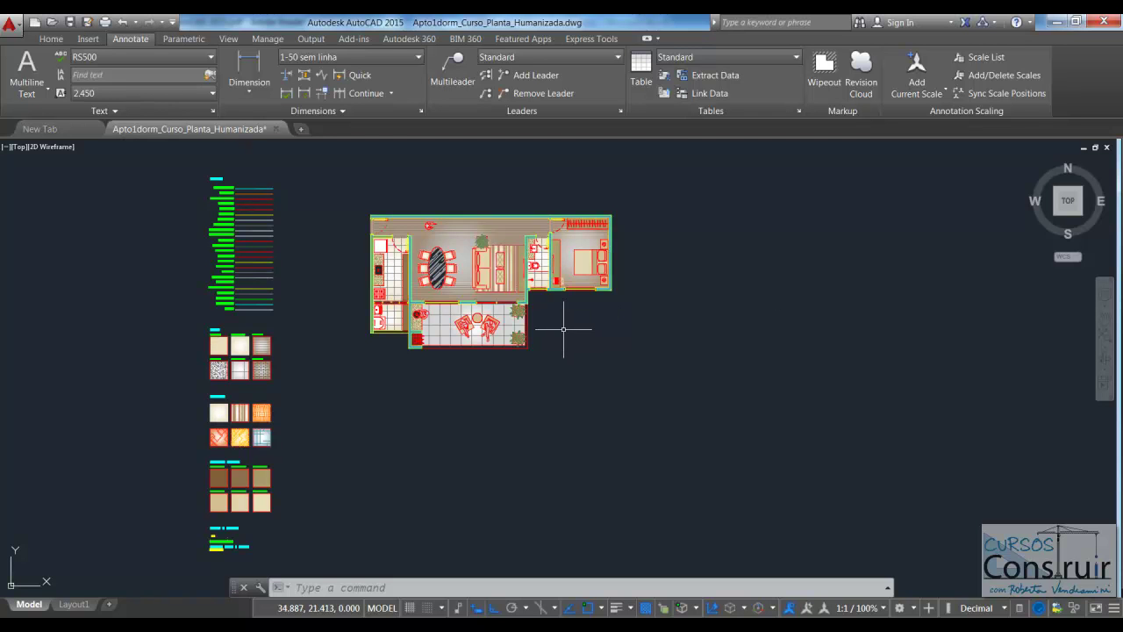
Step: Zoom in on the bedroom desk, laptop and chair, and select the chair block to inspect it
scroll(557, 286, up, 4)
scroll(556, 285, up, 4)
scroll(556, 285, up, 3)
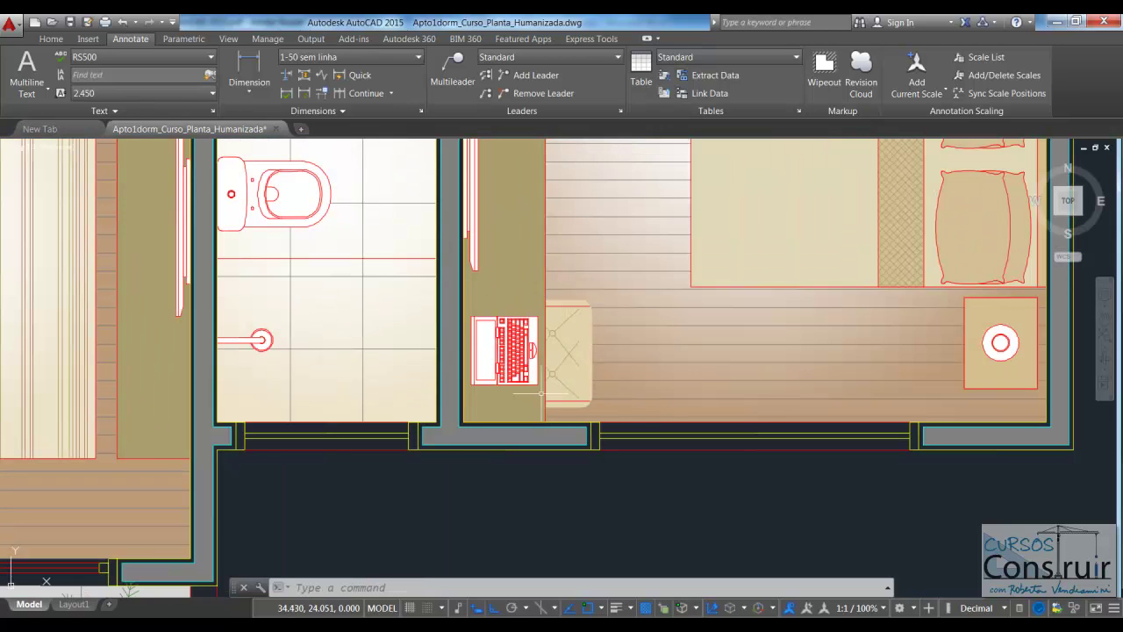
click(554, 330)
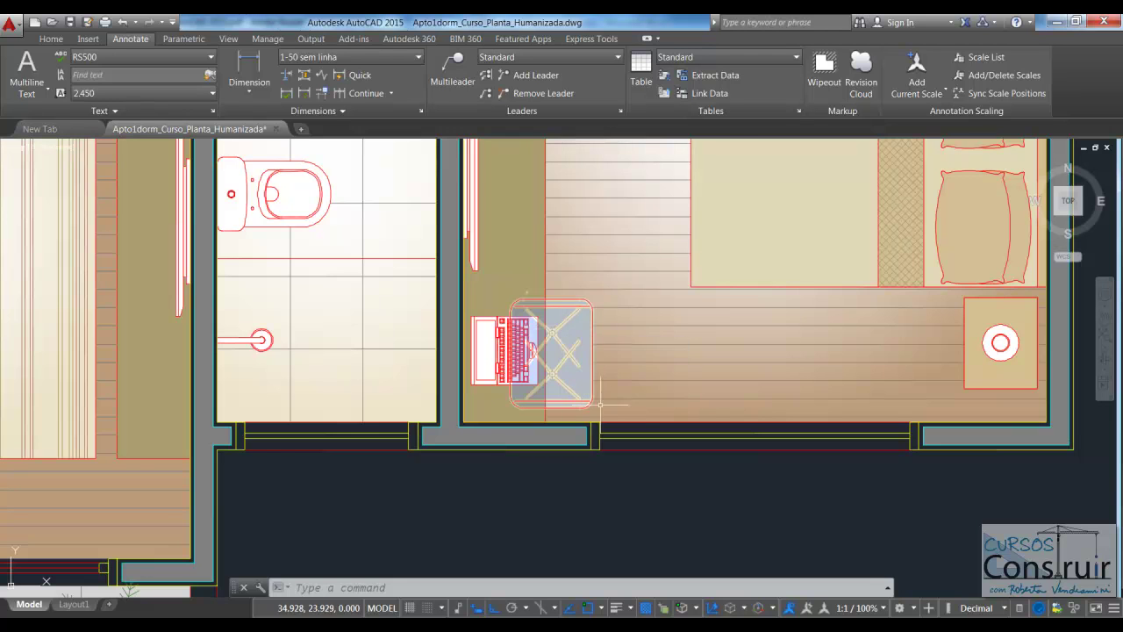
scroll(576, 303, up, 4)
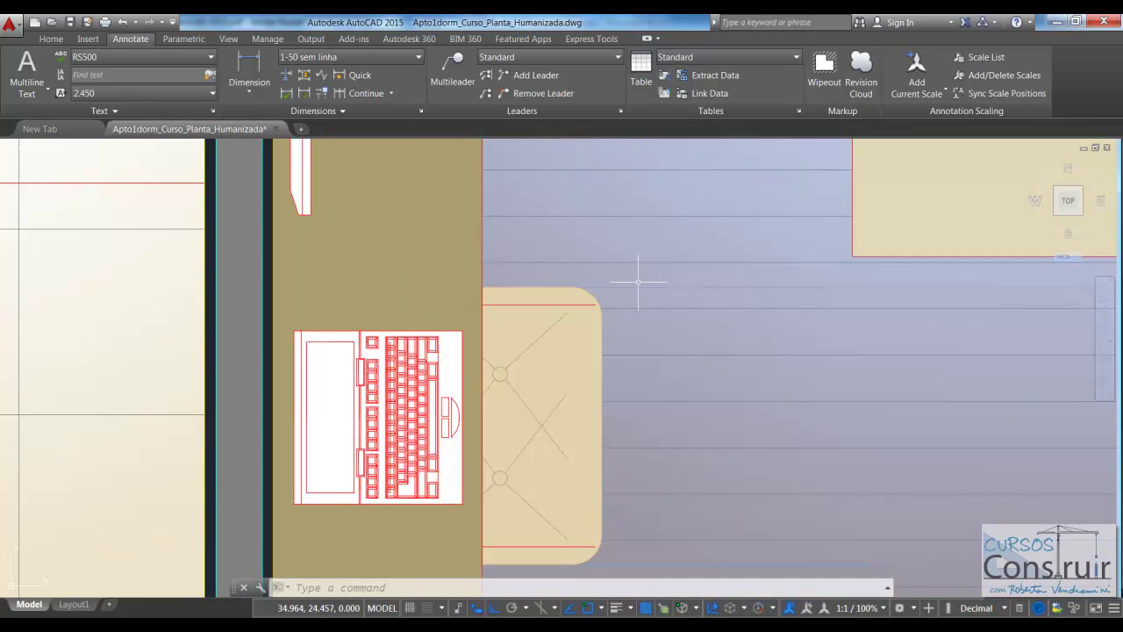
scroll(622, 294, down, 2)
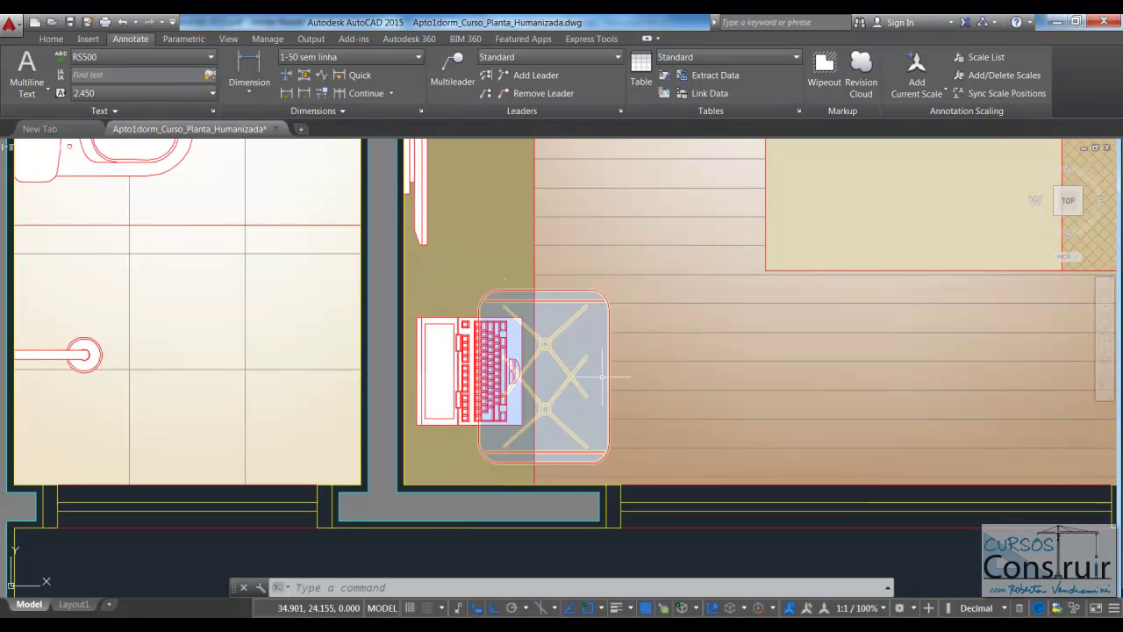
scroll(601, 376, down, 2)
scroll(676, 351, up, 2)
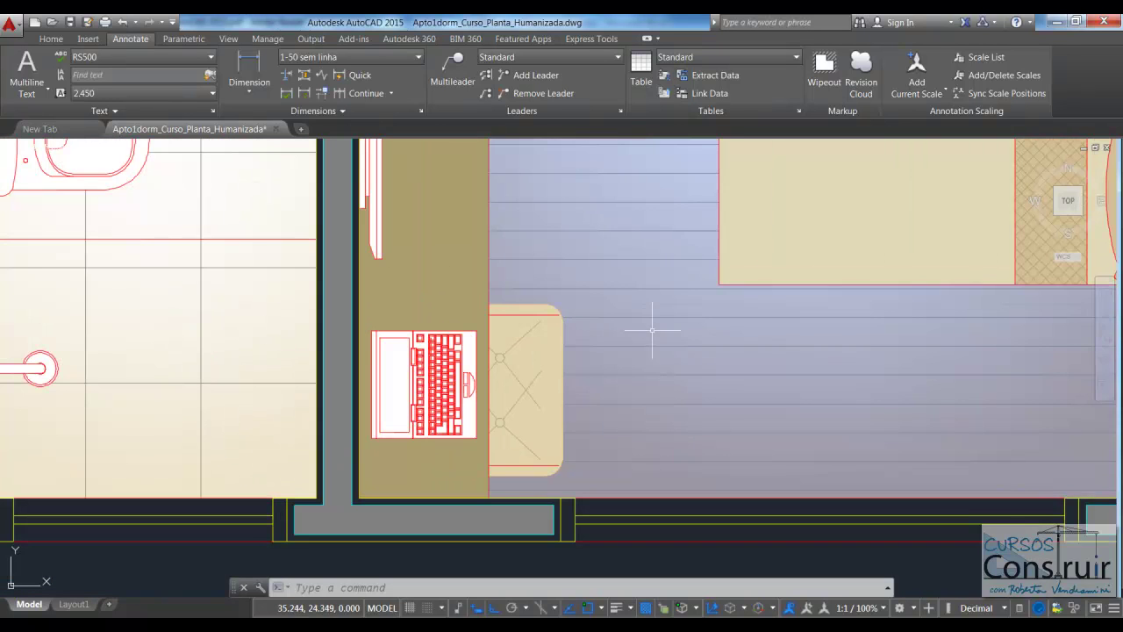
Step: Send the bedroom's plank hatch and then its gradient fill to the back of the draw order
click(652, 318)
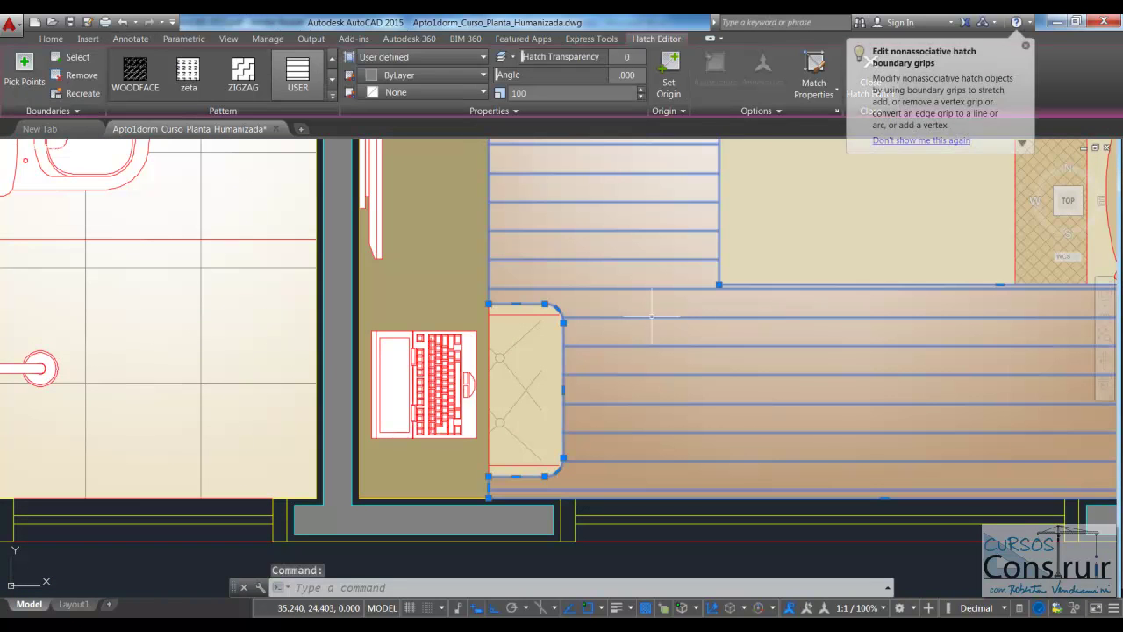
right_click(652, 316)
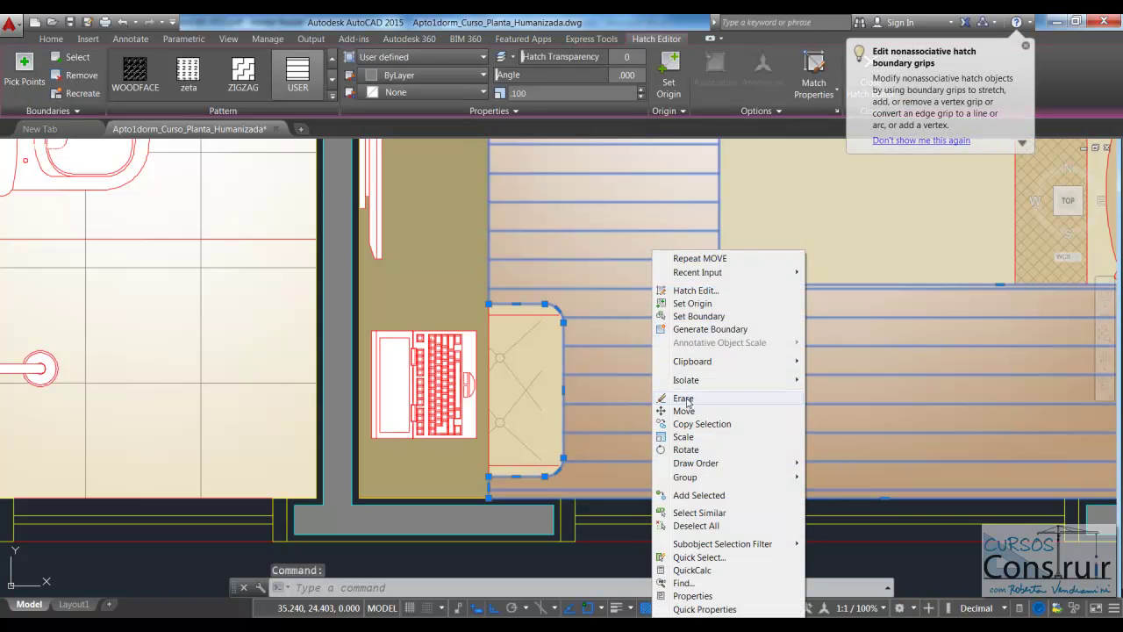
mouse_move(695, 463)
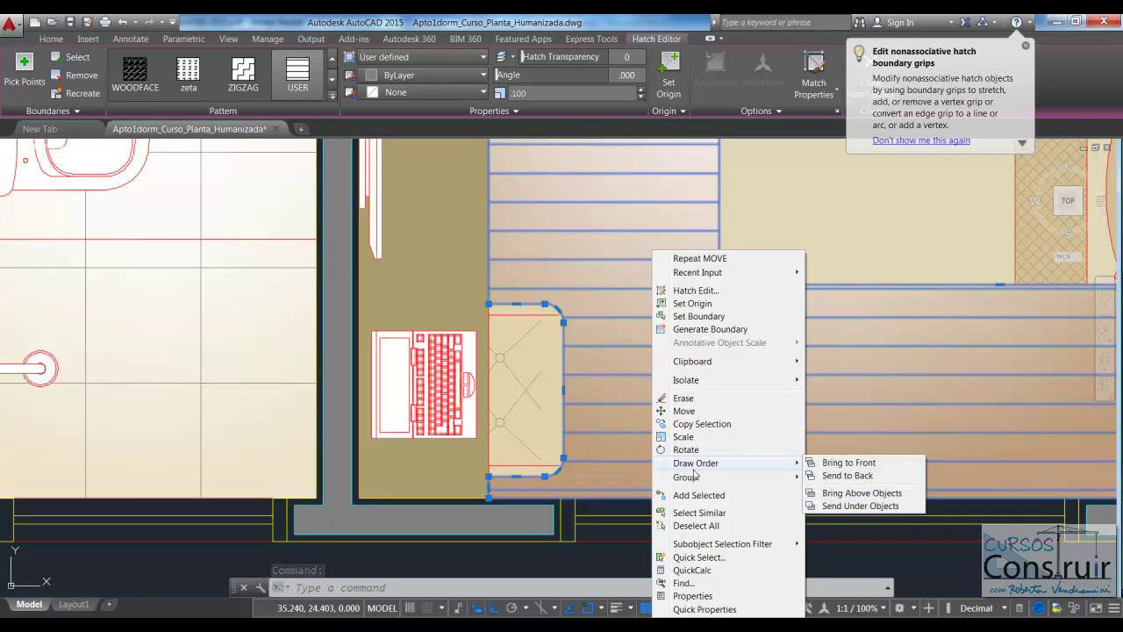
click(850, 476)
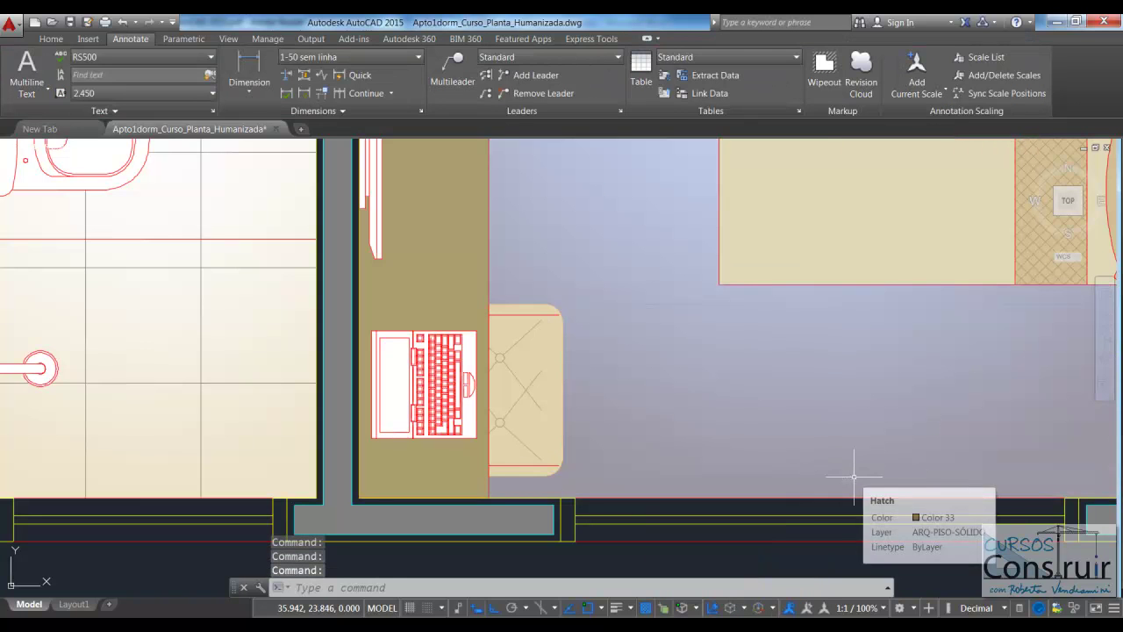
click(637, 293)
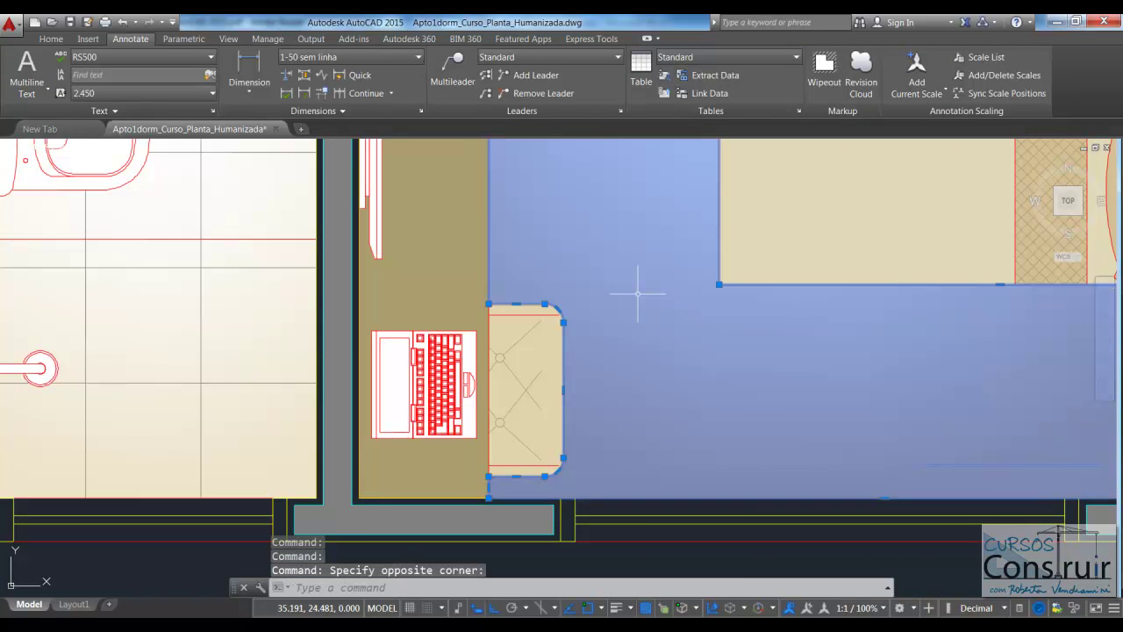
right_click(637, 293)
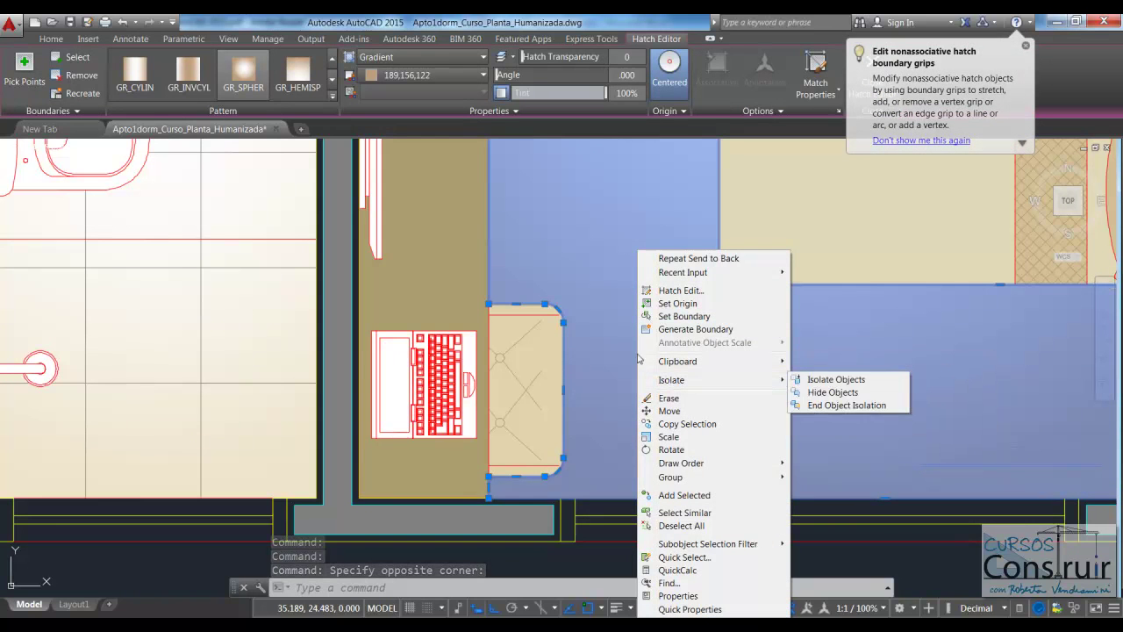
mouse_move(681, 463)
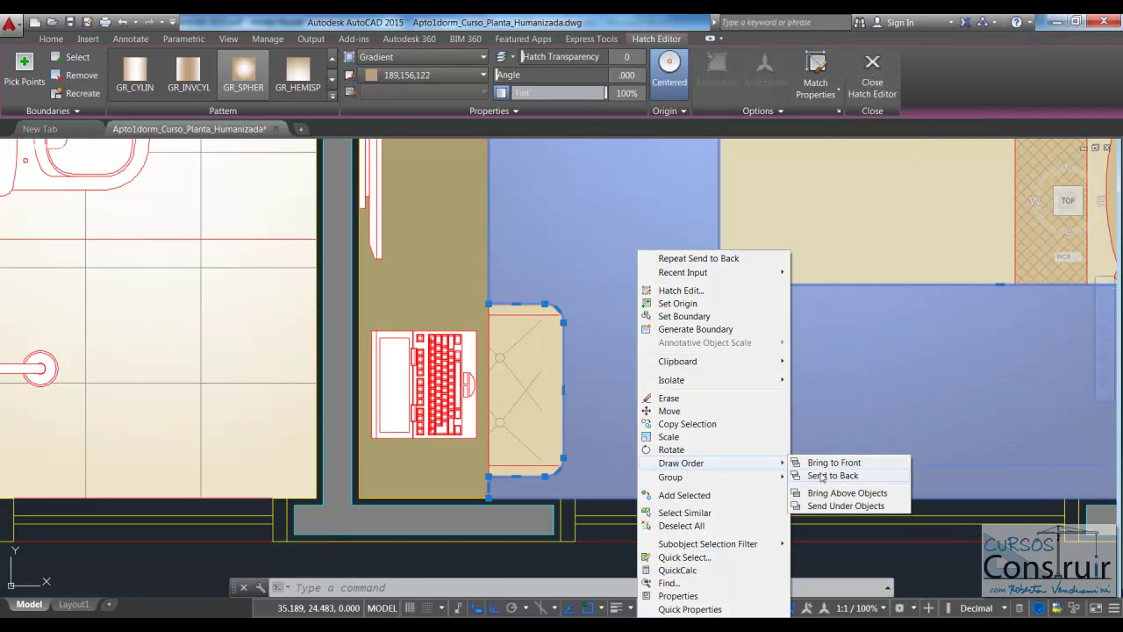
click(829, 476)
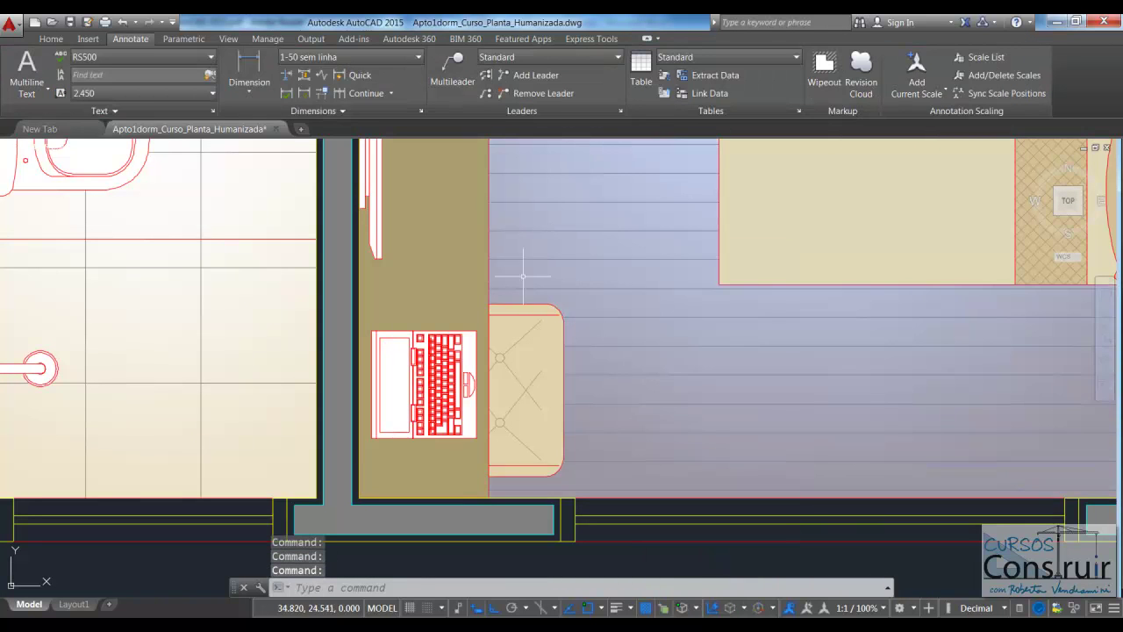
scroll(539, 348, up, 4)
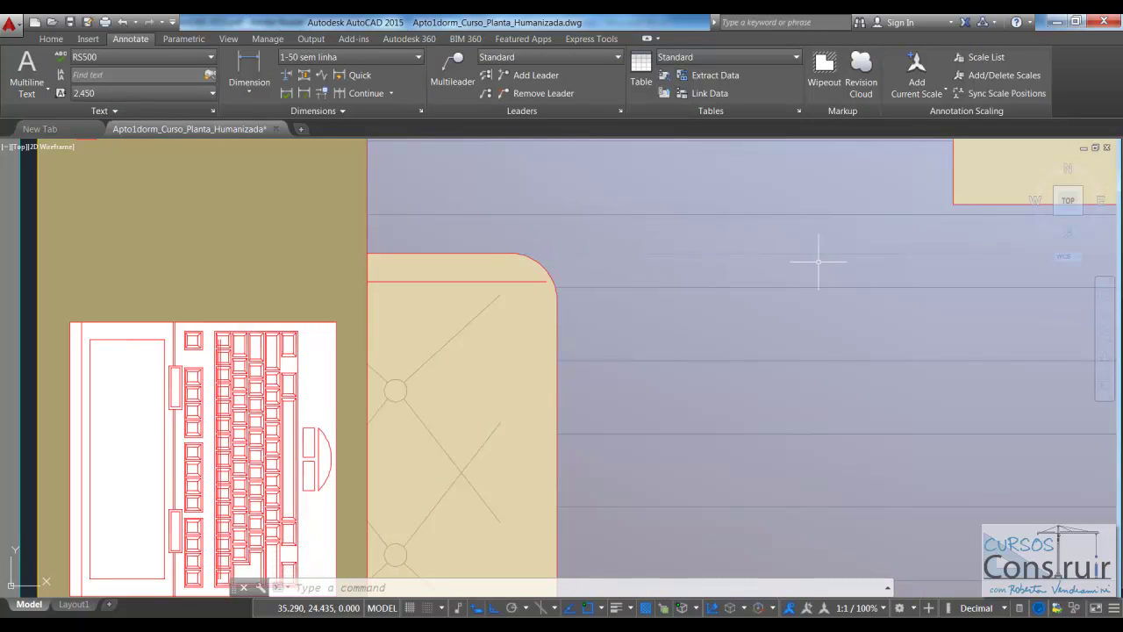
Step: Zoom out to the whole plan, then zoom into the balcony lounge with its seated figures and plants
scroll(702, 235, down, 2)
scroll(605, 251, up, 4)
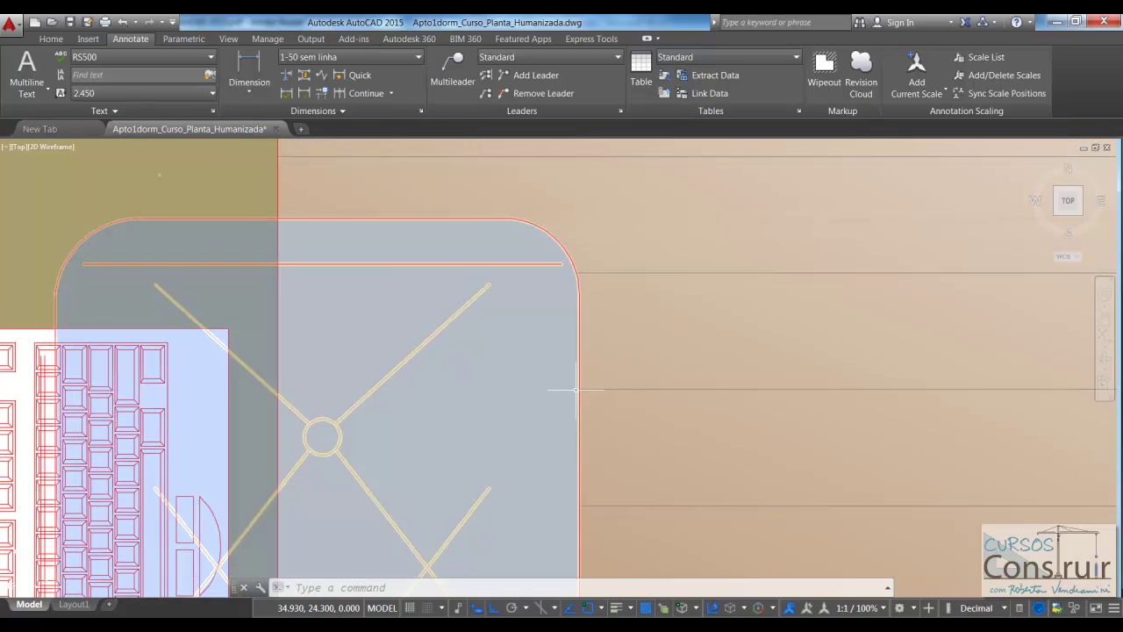
scroll(619, 293, down, 7)
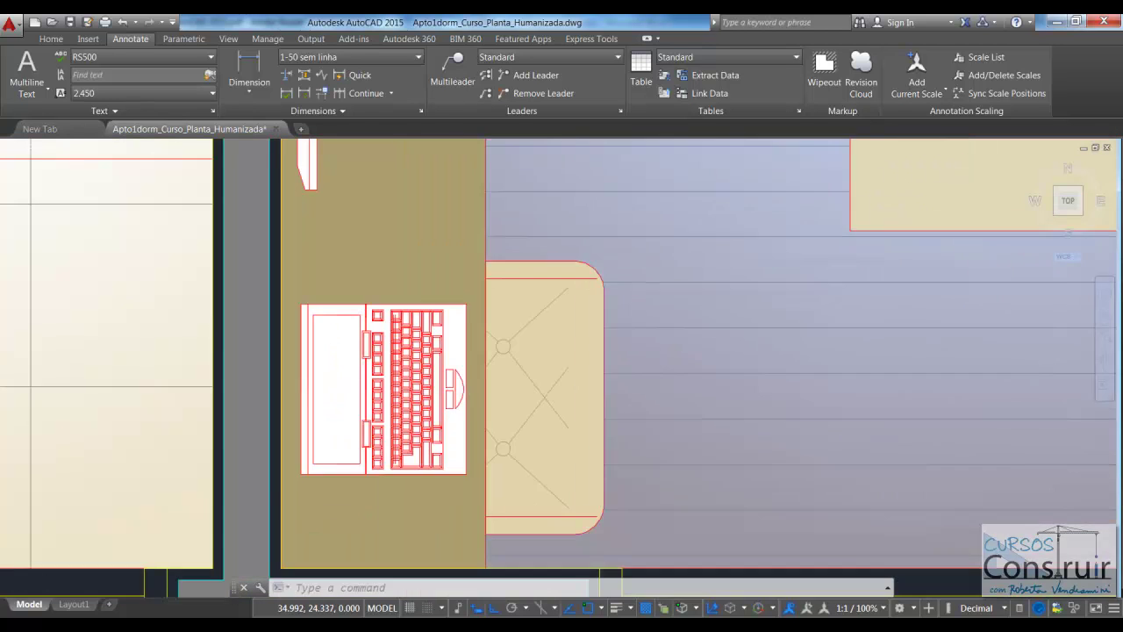
scroll(680, 362, down, 2)
scroll(681, 362, down, 3)
scroll(675, 338, down, 2)
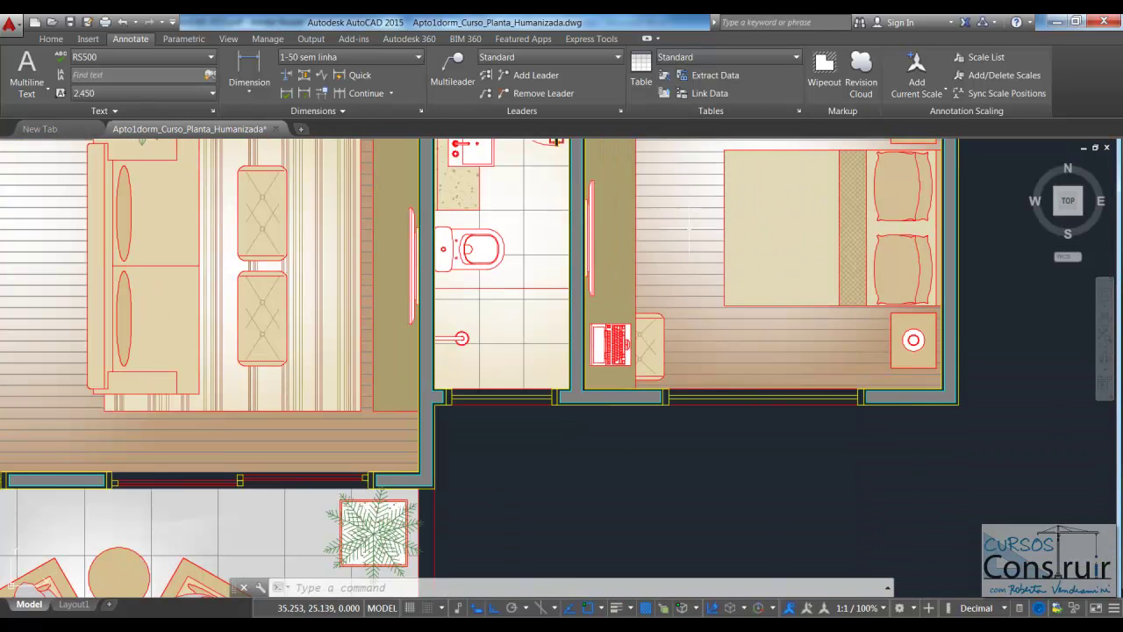
scroll(717, 302, down, 2)
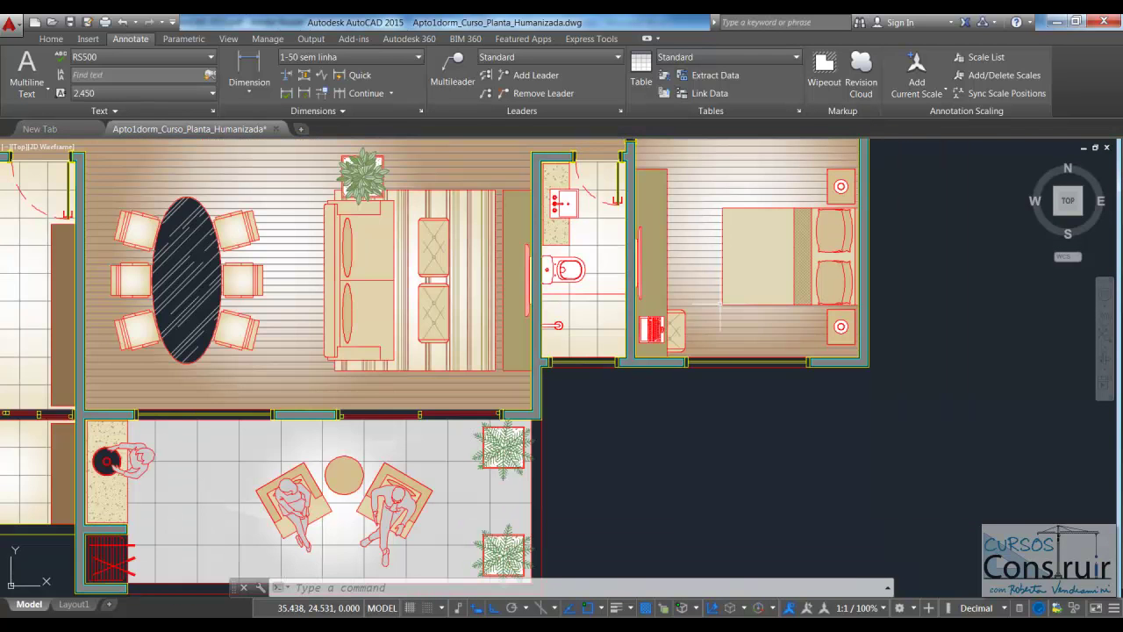
scroll(717, 303, down, 2)
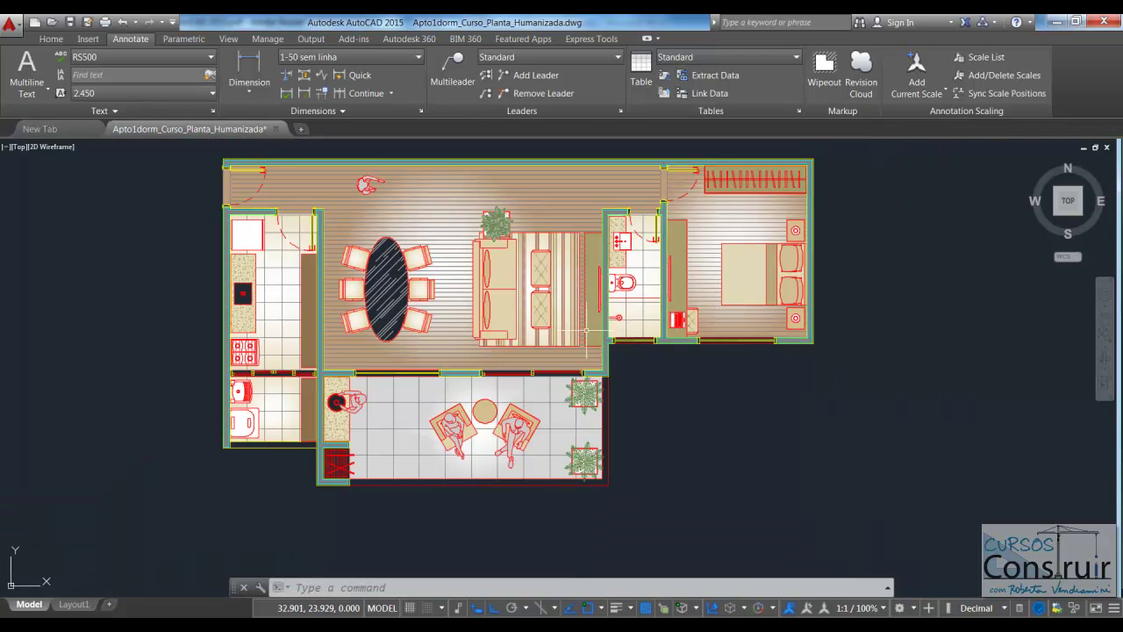
scroll(514, 501, up, 2)
scroll(514, 494, up, 2)
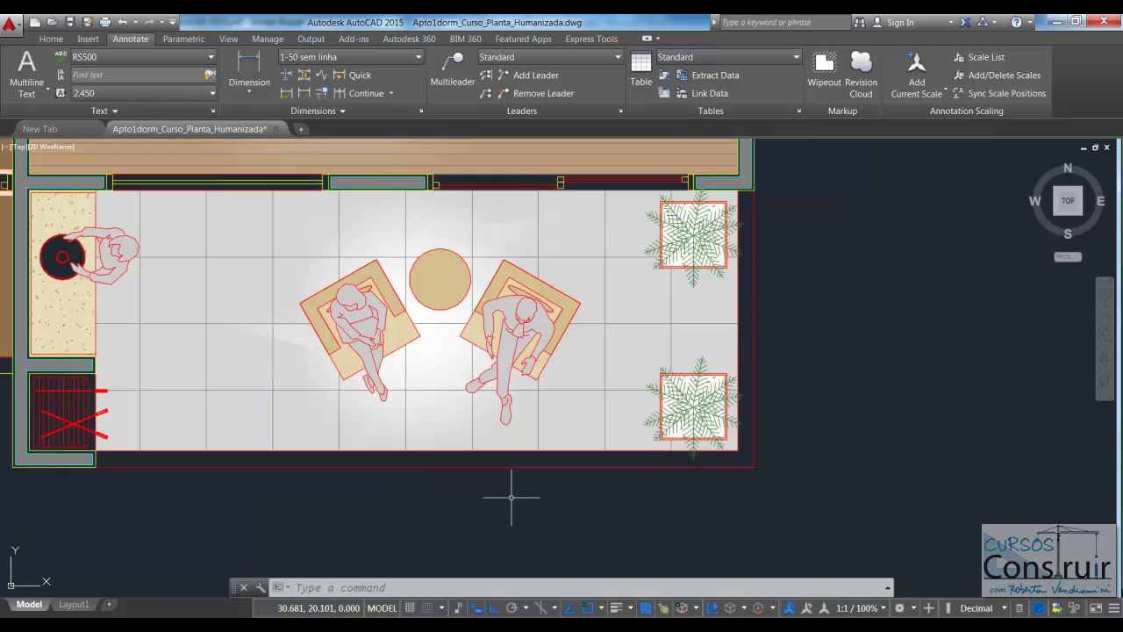
scroll(609, 482, up, 2)
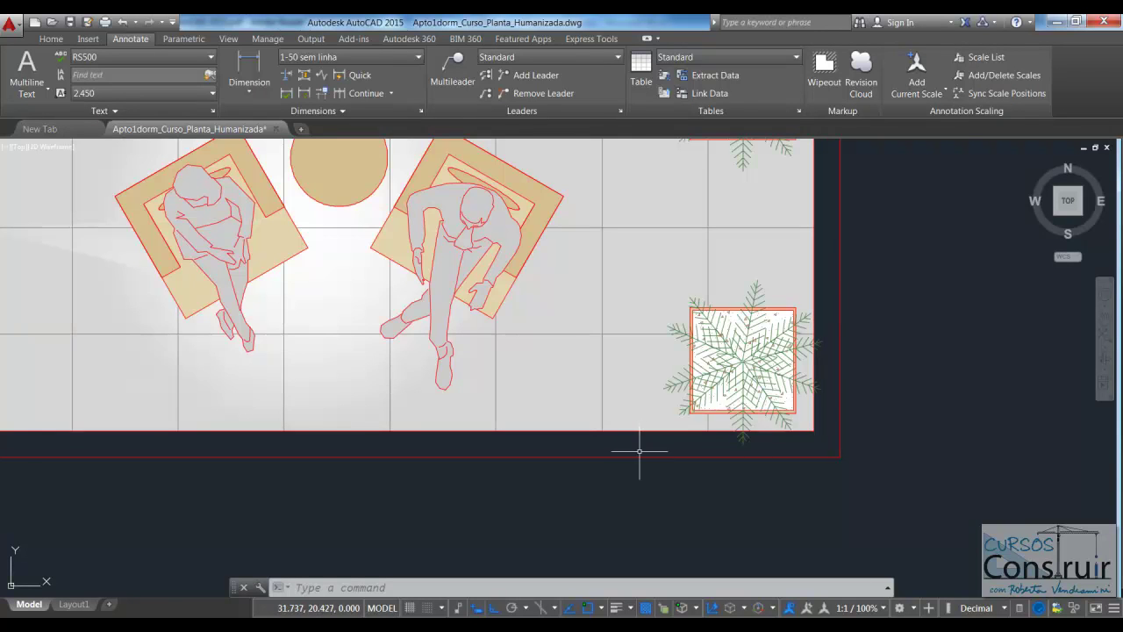
scroll(833, 377, down, 2)
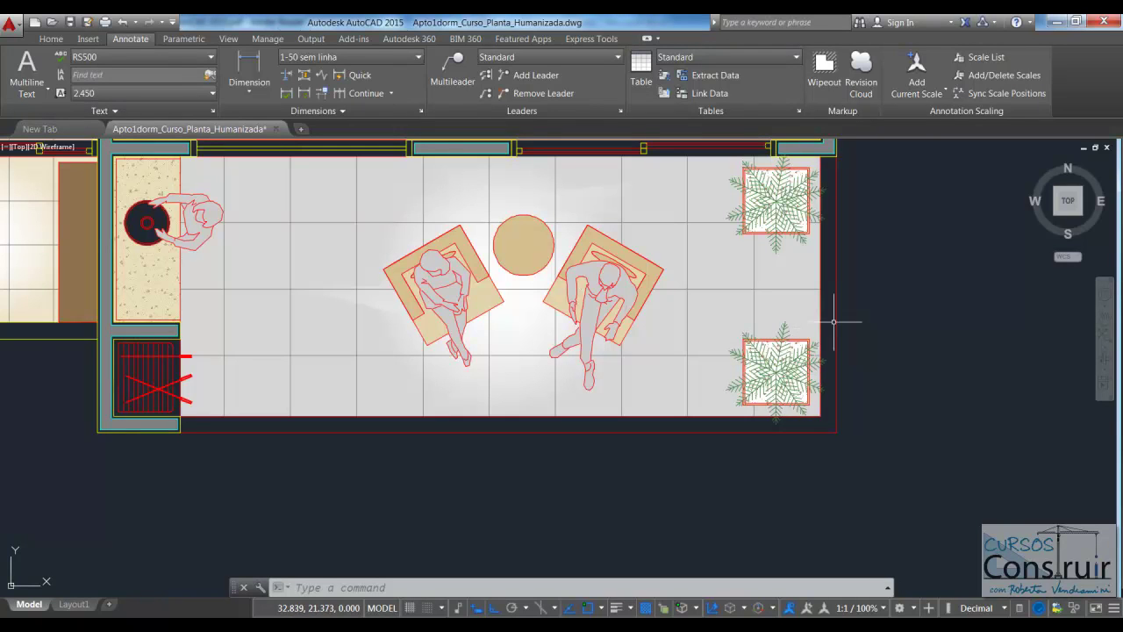
Step: Offset the balcony's bottom edge twice by 0.05 to create parallel border lines
text(o)
key(Return)
text(.0)
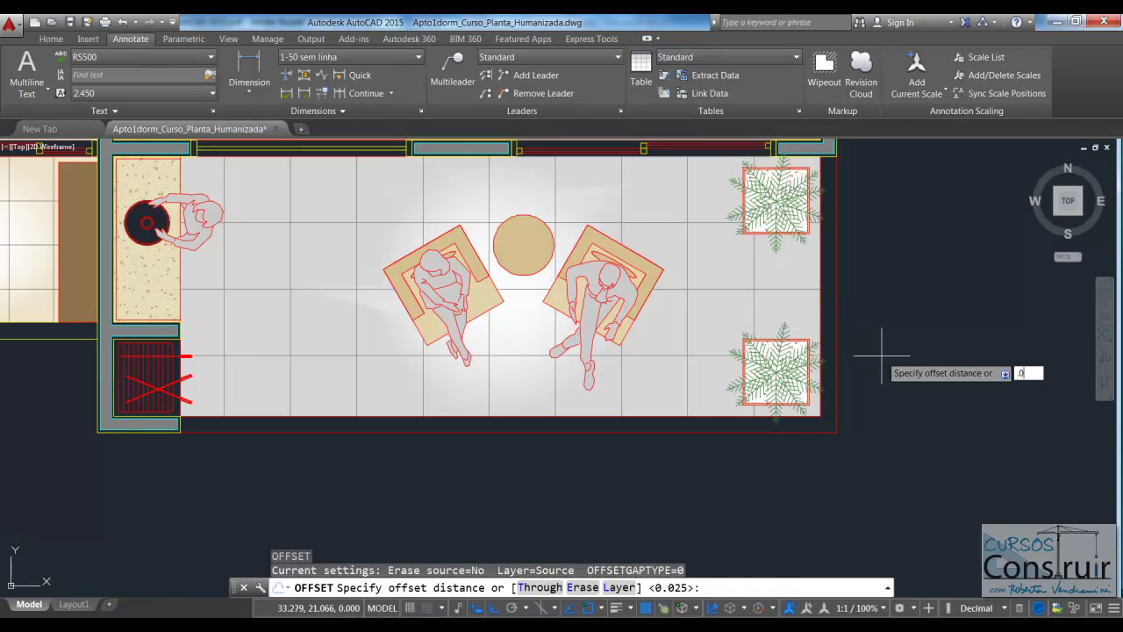
text(5)
key(Return)
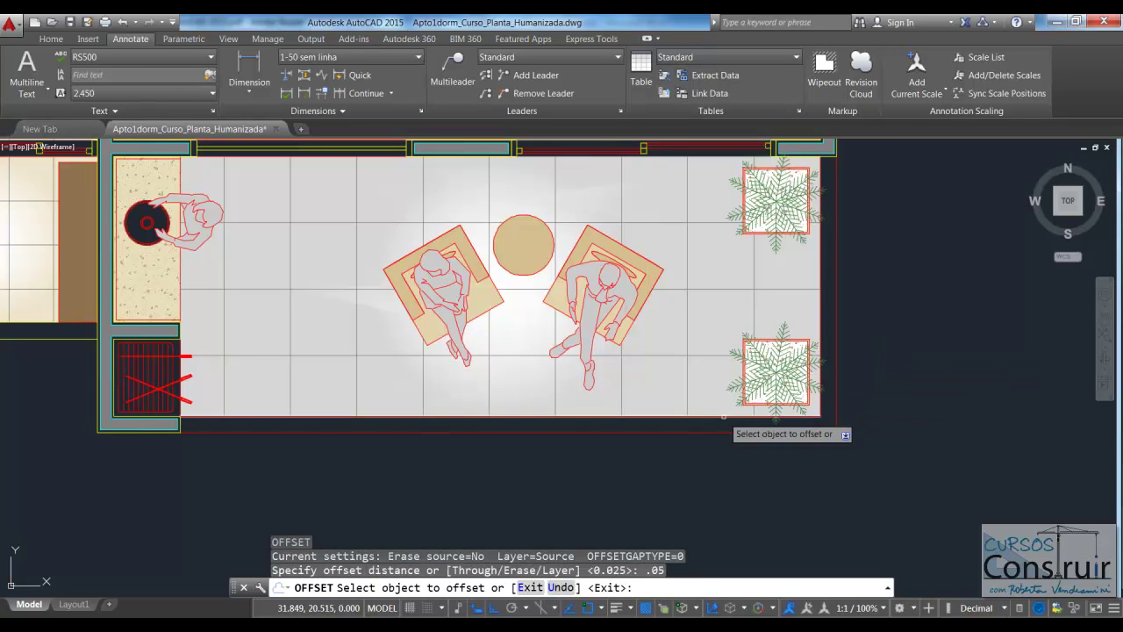
scroll(698, 419, up, 2)
click(694, 414)
click(691, 424)
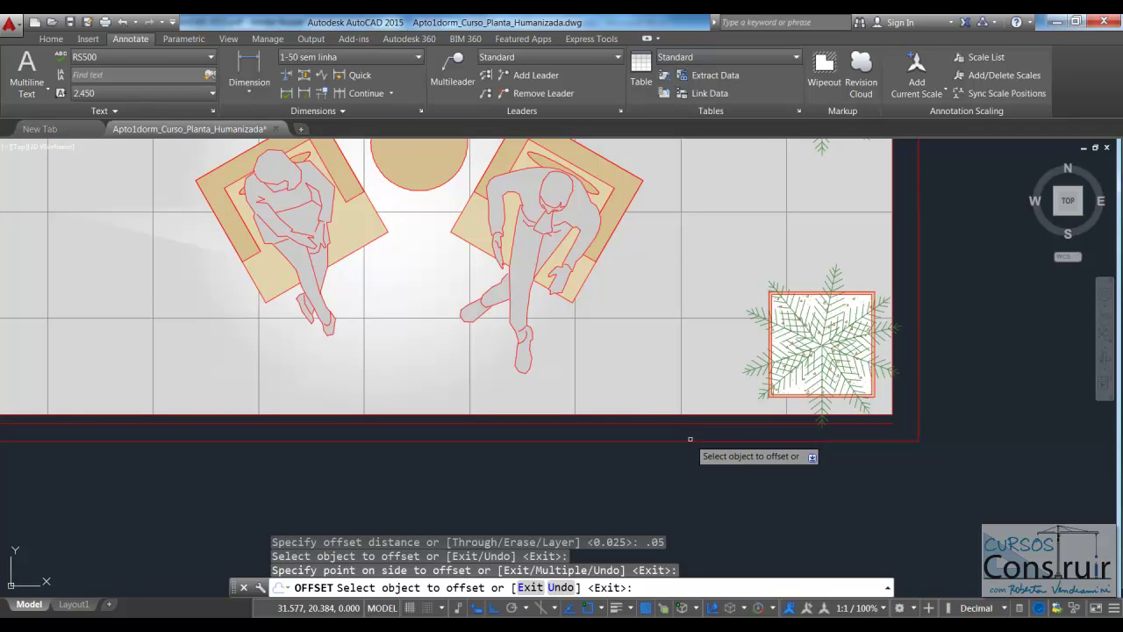
click(690, 439)
click(690, 421)
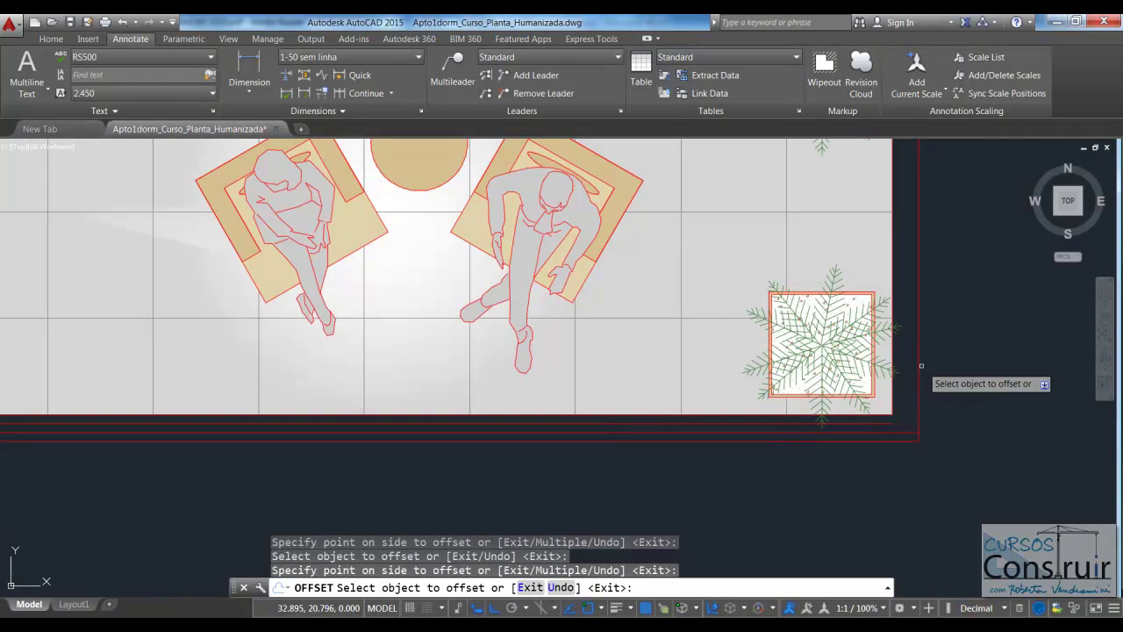
Step: Offset the balcony's right-hand edge and the line beside the plant outward by 0.05
click(916, 360)
click(912, 360)
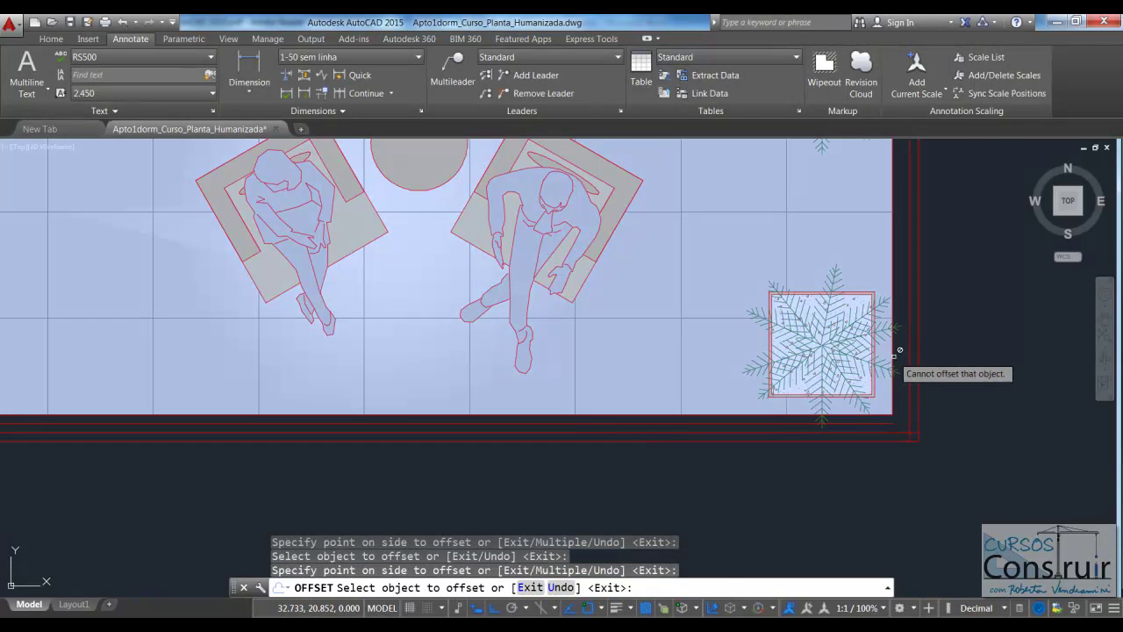
click(894, 349)
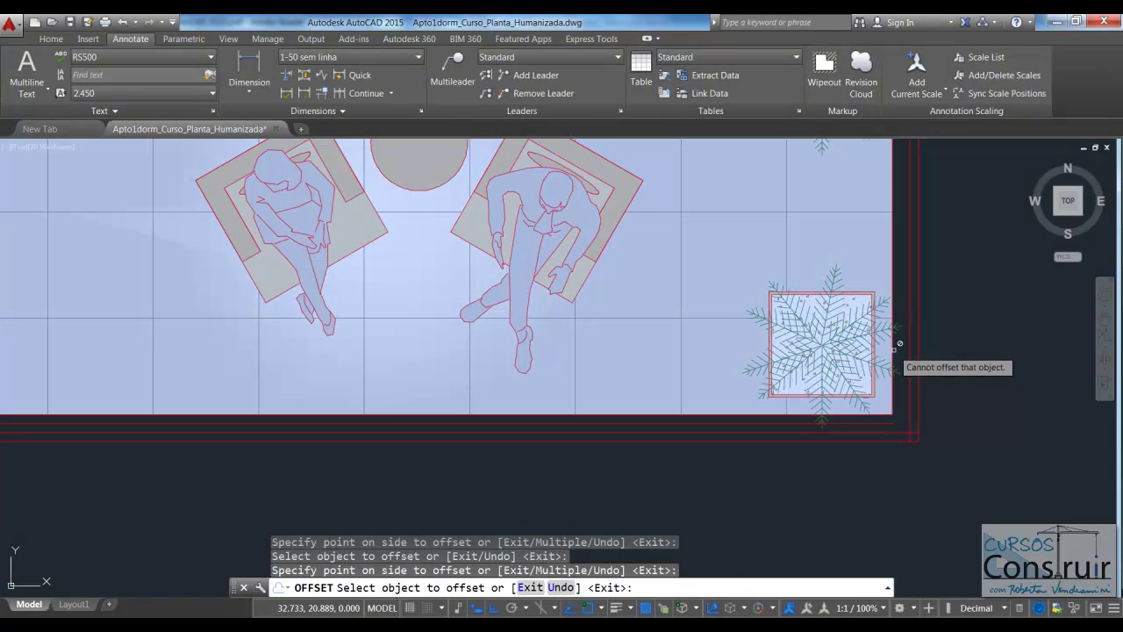
scroll(904, 386, up, 3)
scroll(907, 394, up, 2)
click(906, 392)
click(906, 392)
key(Return)
scroll(906, 395, down, 3)
scroll(902, 438, down, 2)
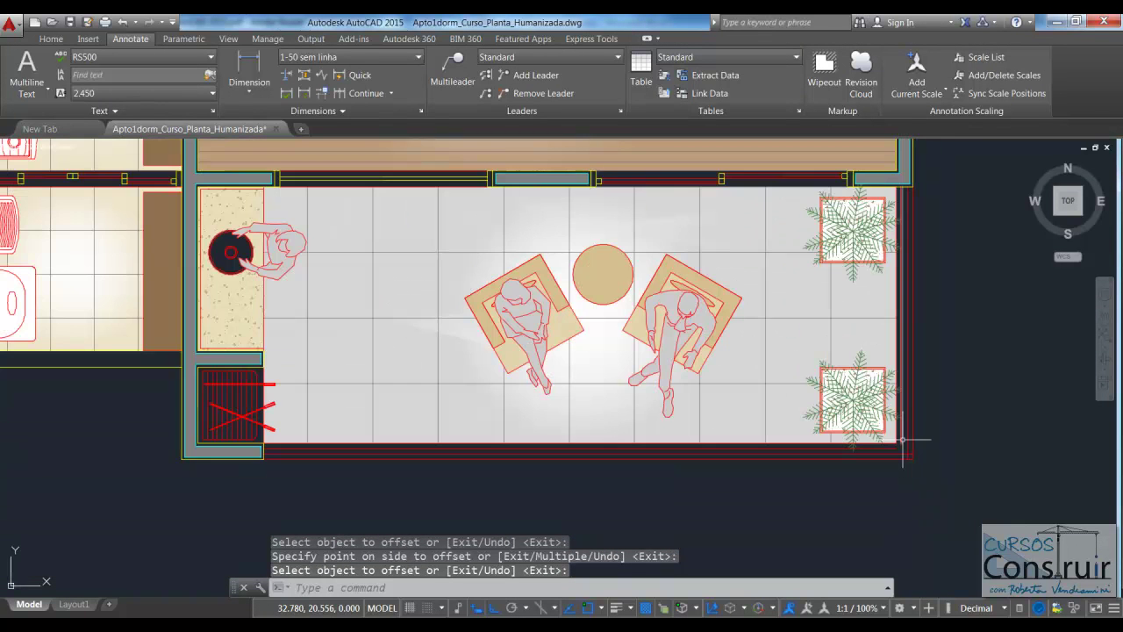
scroll(899, 443, up, 4)
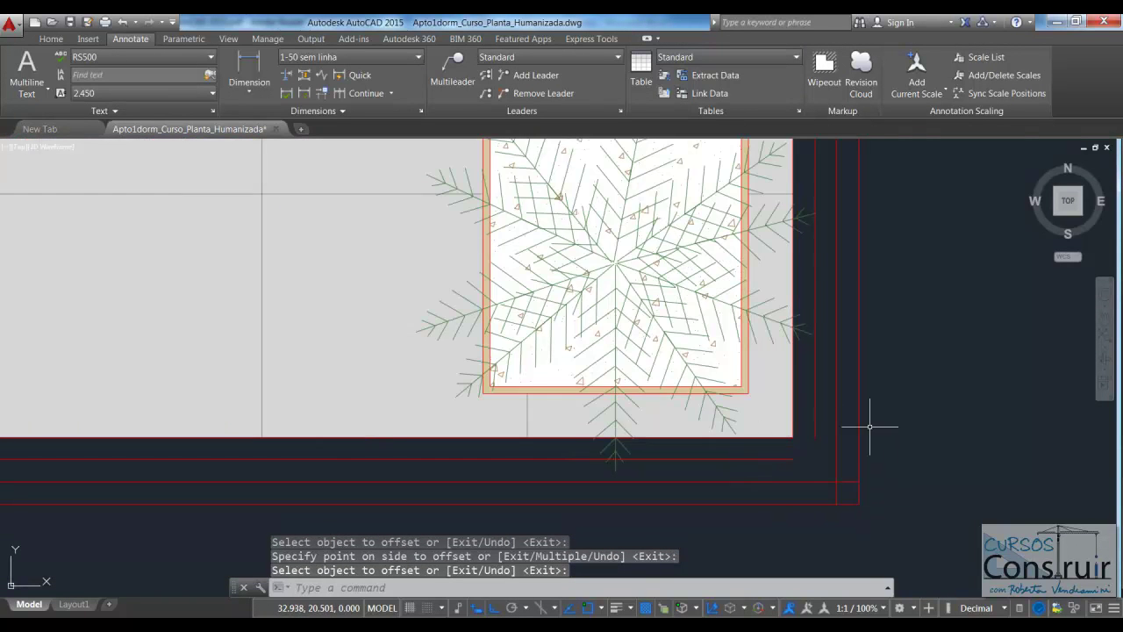
Step: Fillet the bottom-right red border lines with radius 0 into two sharp corners
text(f)
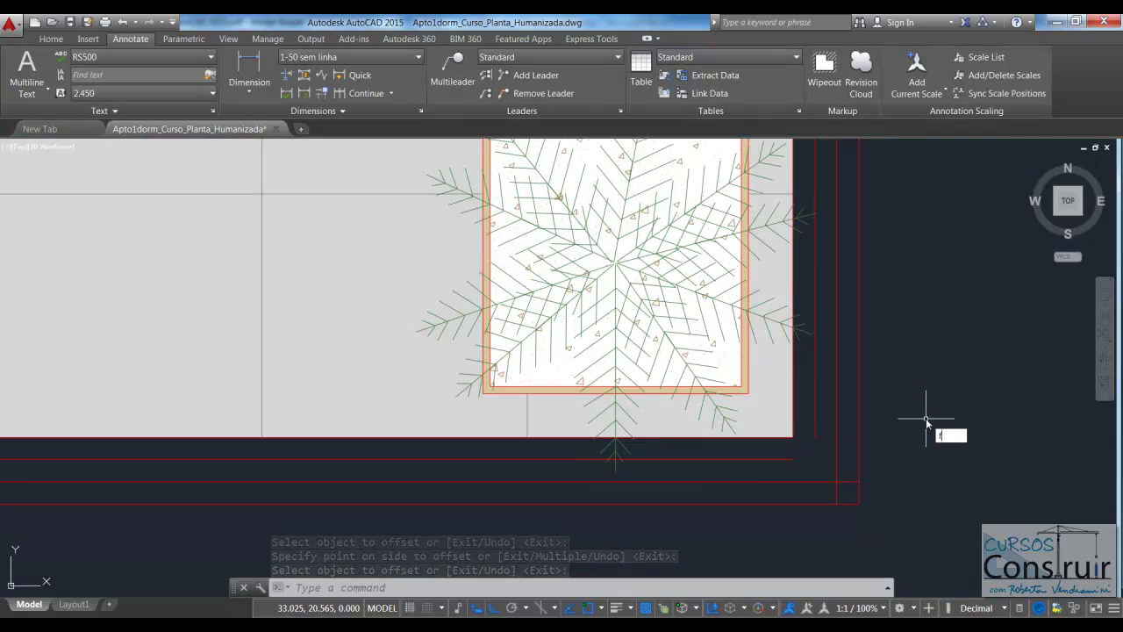
key(Return)
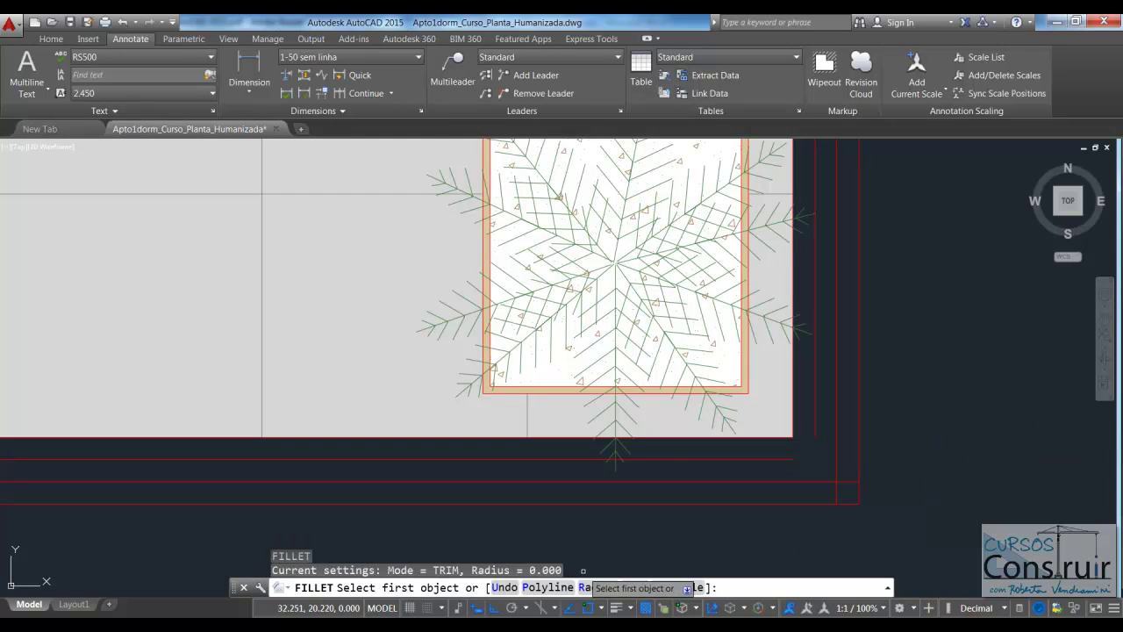
click(780, 460)
click(814, 423)
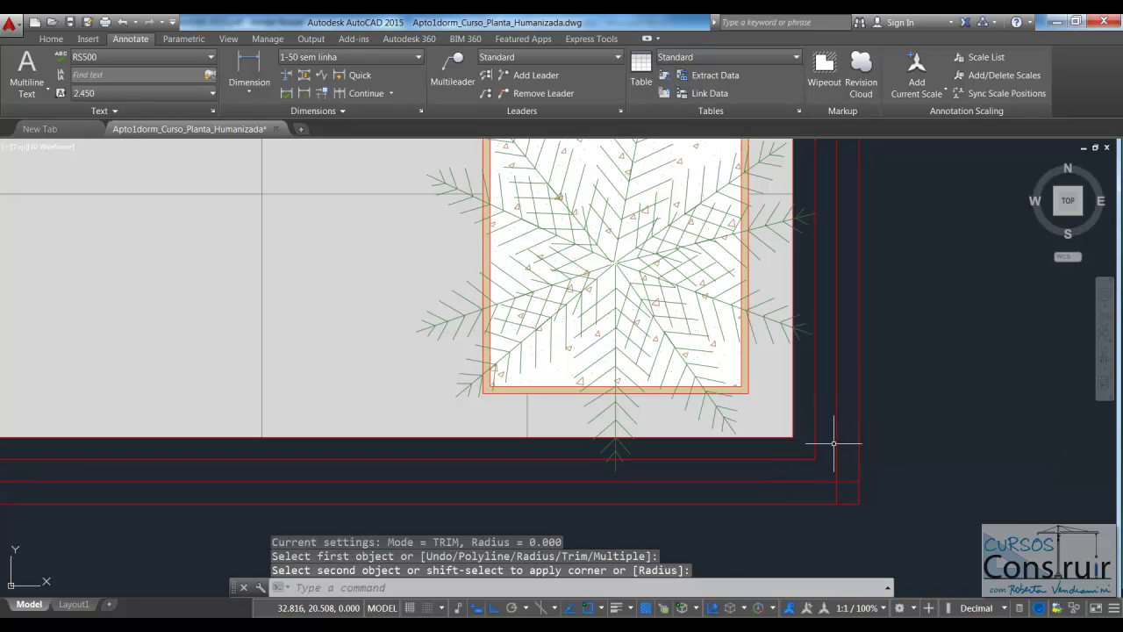
key(Return)
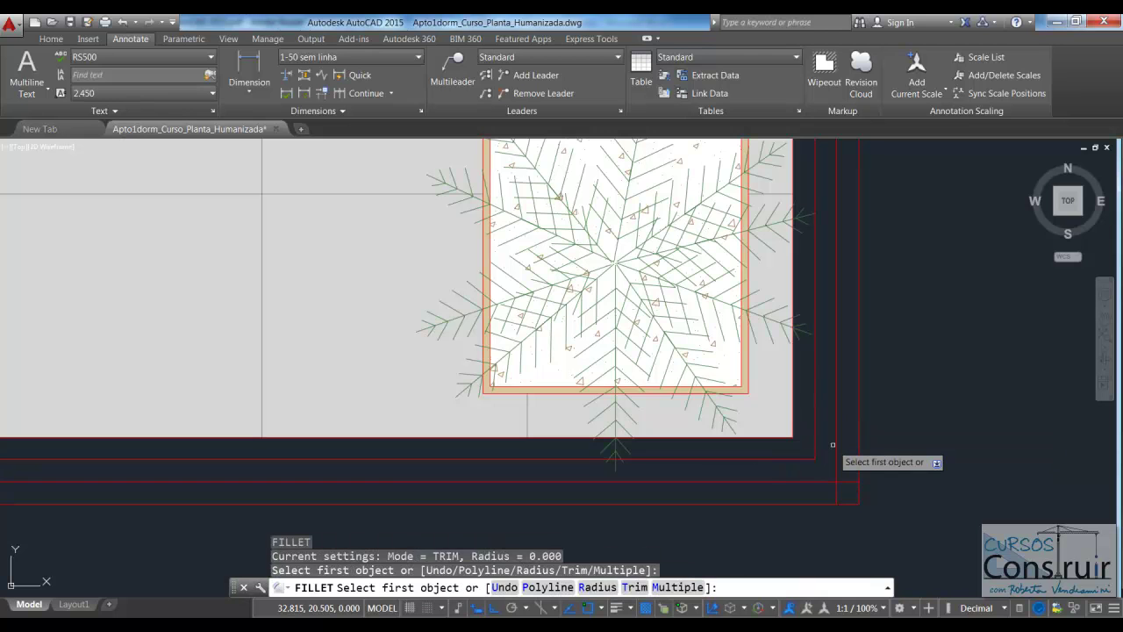
click(836, 441)
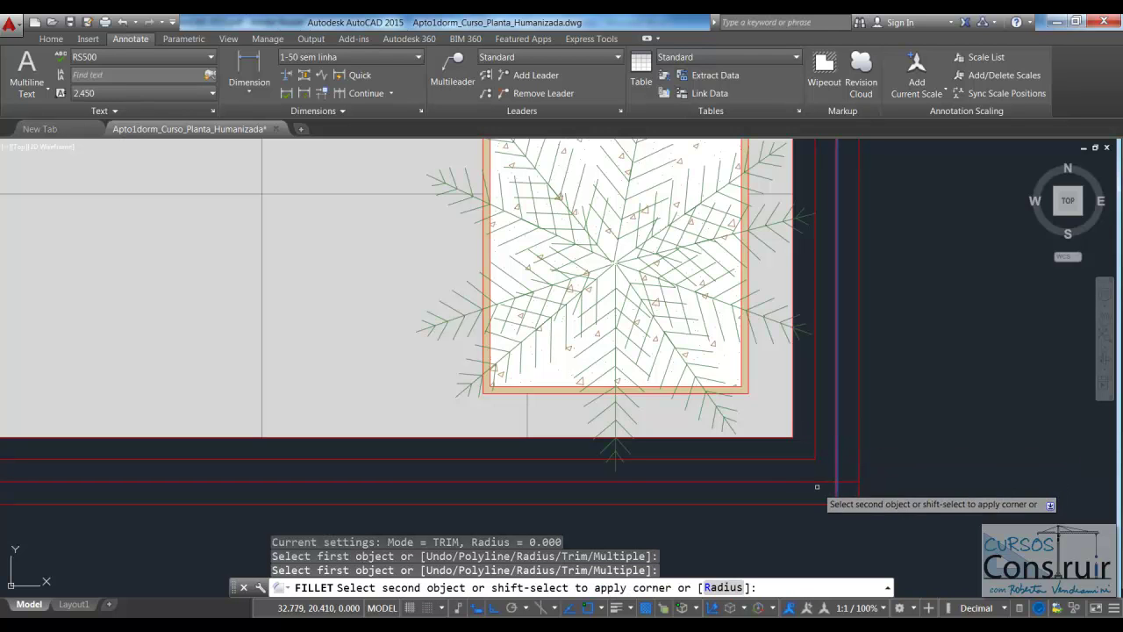
click(802, 481)
scroll(807, 440, down, 2)
scroll(807, 440, down, 2)
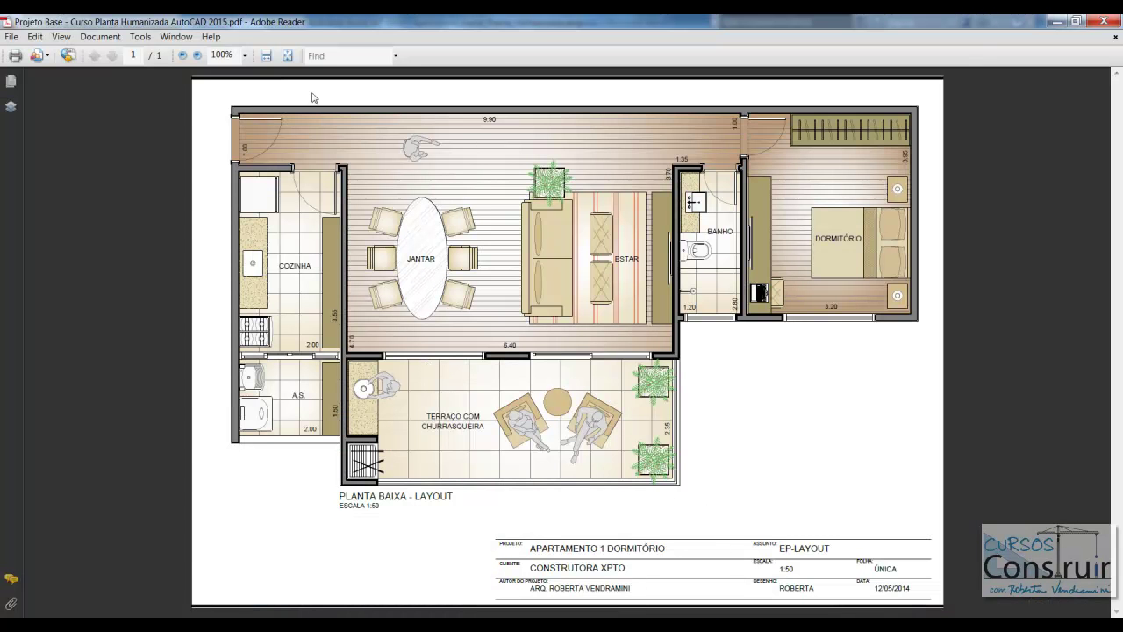
Step: Set the reference PDF to 150% zoom and scroll down to the terrace and title
click(245, 55)
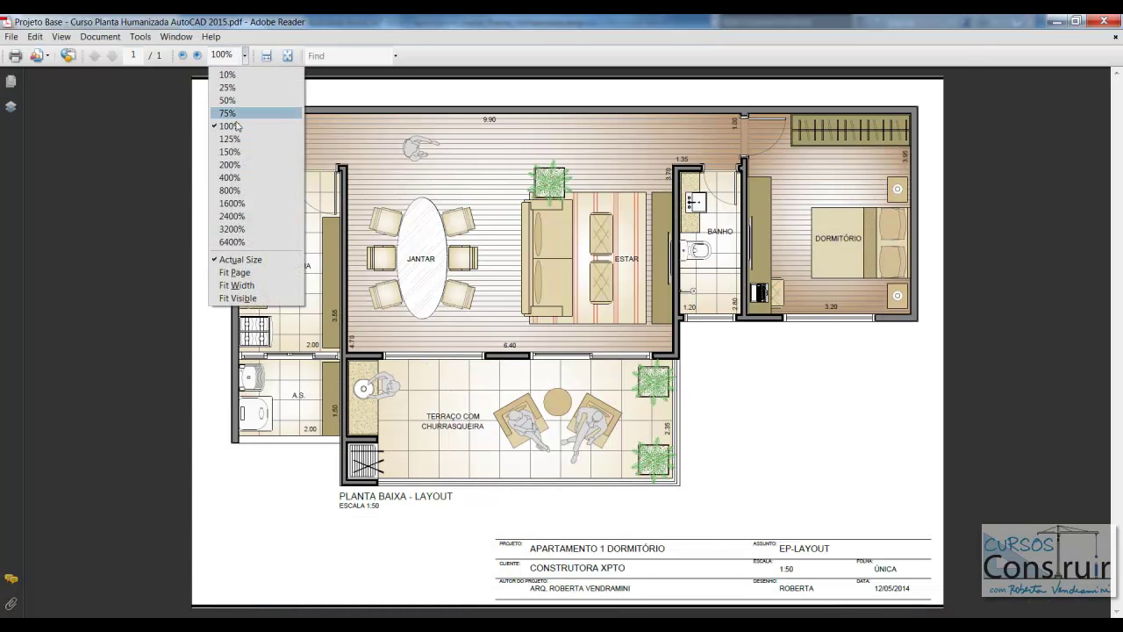
click(232, 156)
scroll(655, 536, down, 3)
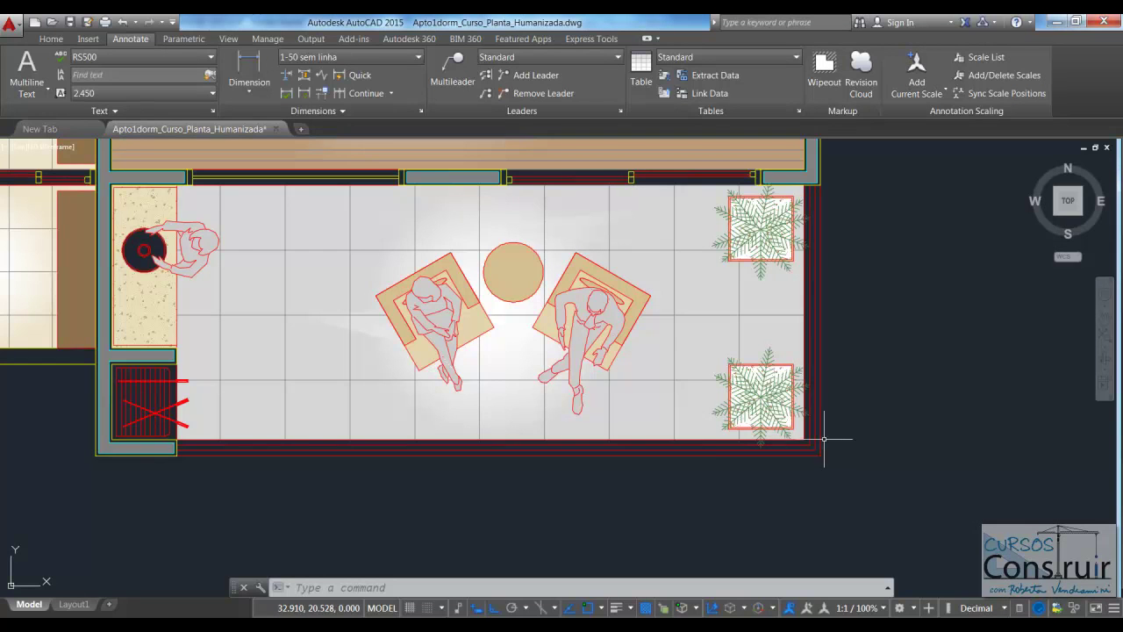
scroll(835, 441, up, 4)
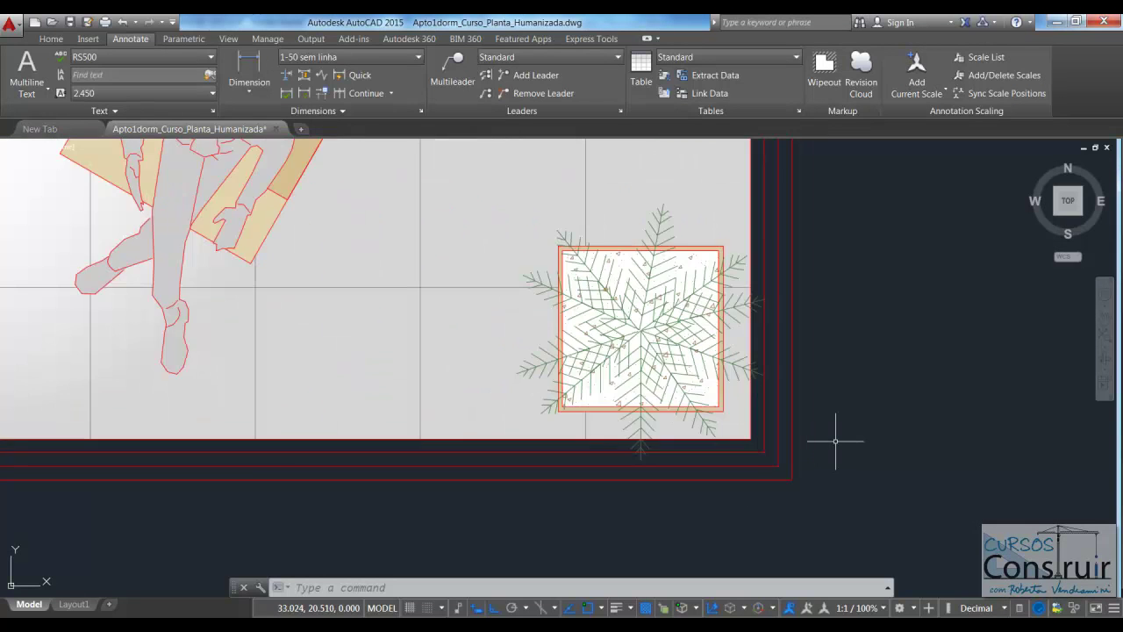
Step: Crossing-select the bottom-right border lines and put them on layer ARQ-PENA-02
click(786, 463)
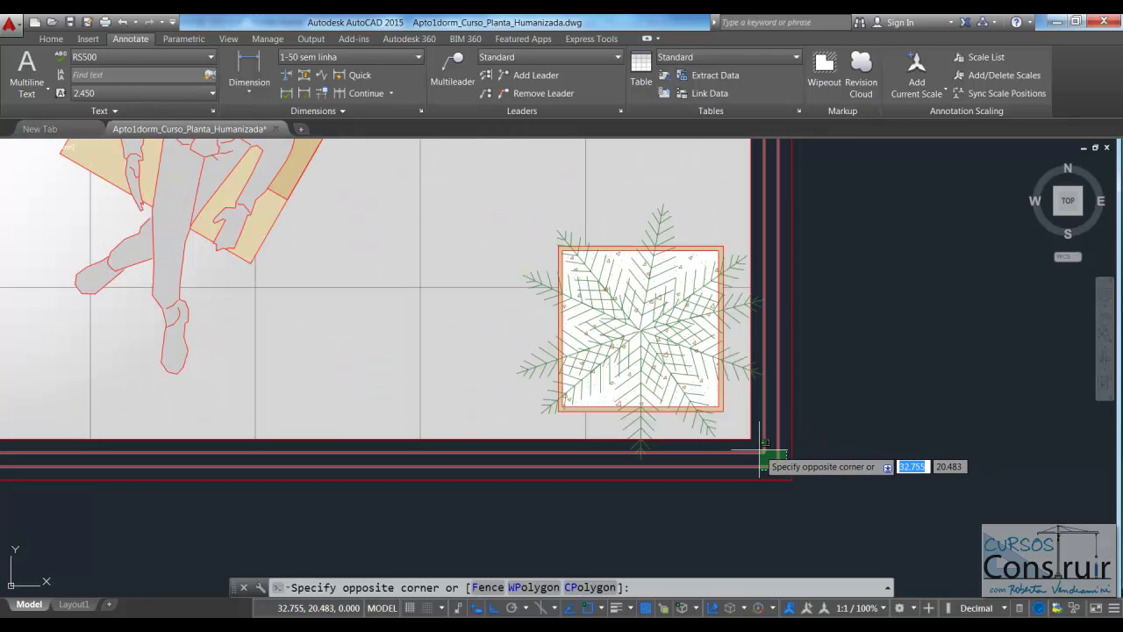
click(756, 465)
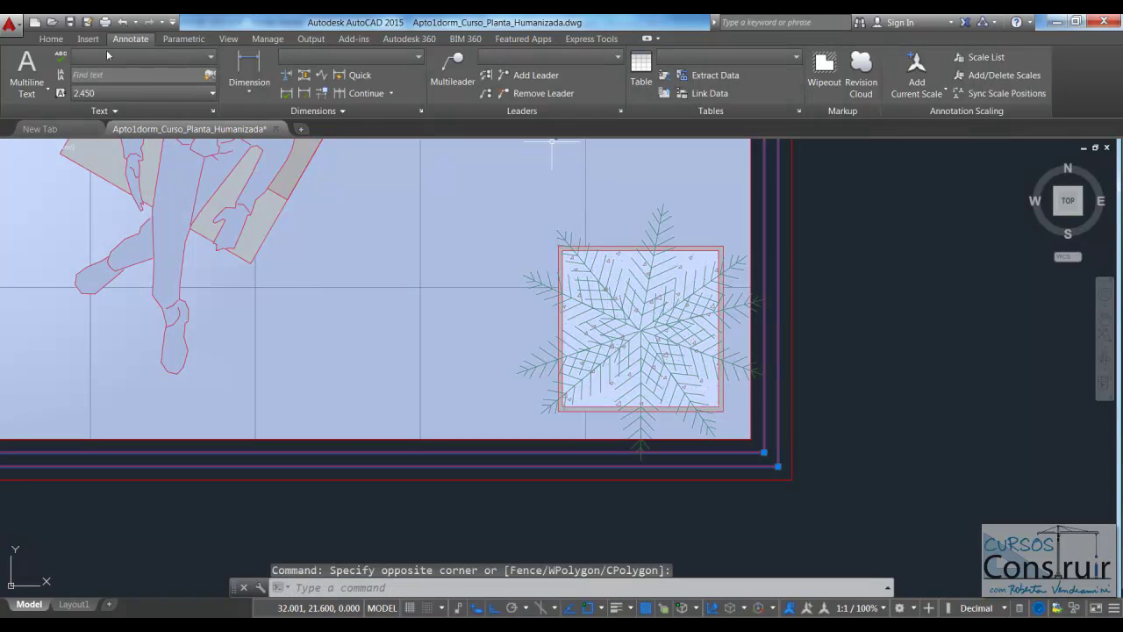
click(51, 39)
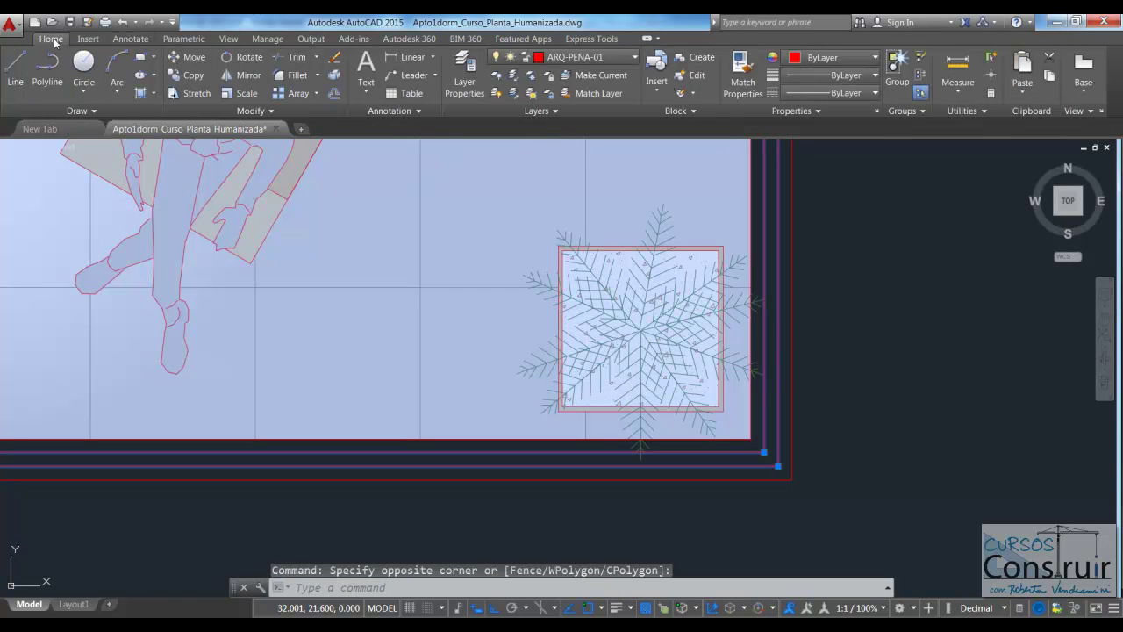
click(635, 58)
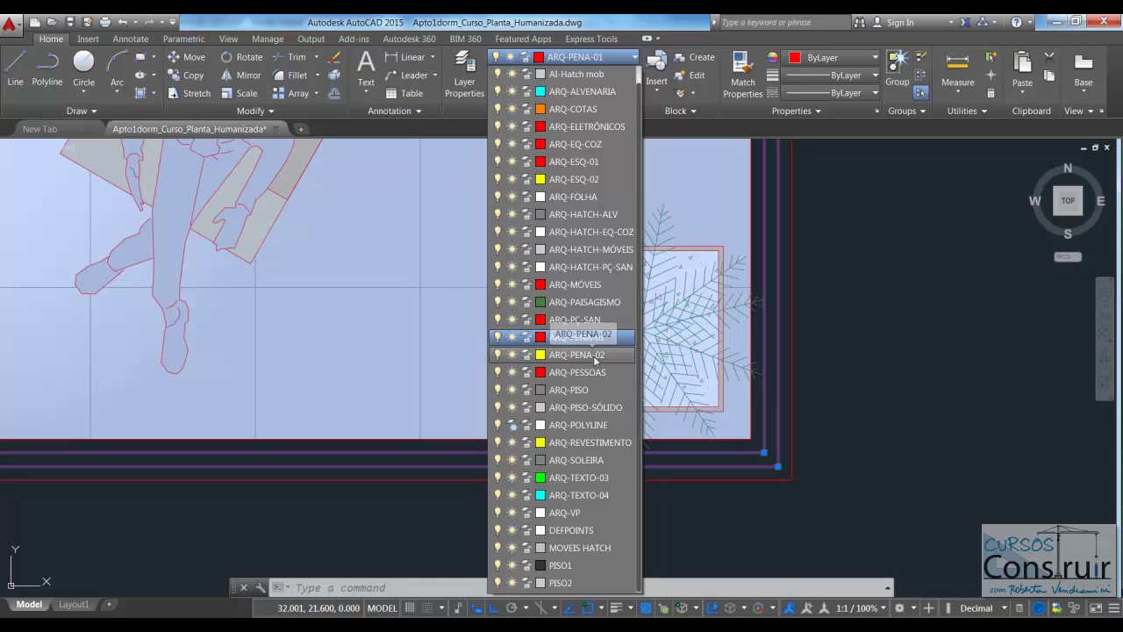
click(595, 355)
key(Escape)
key(Escape)
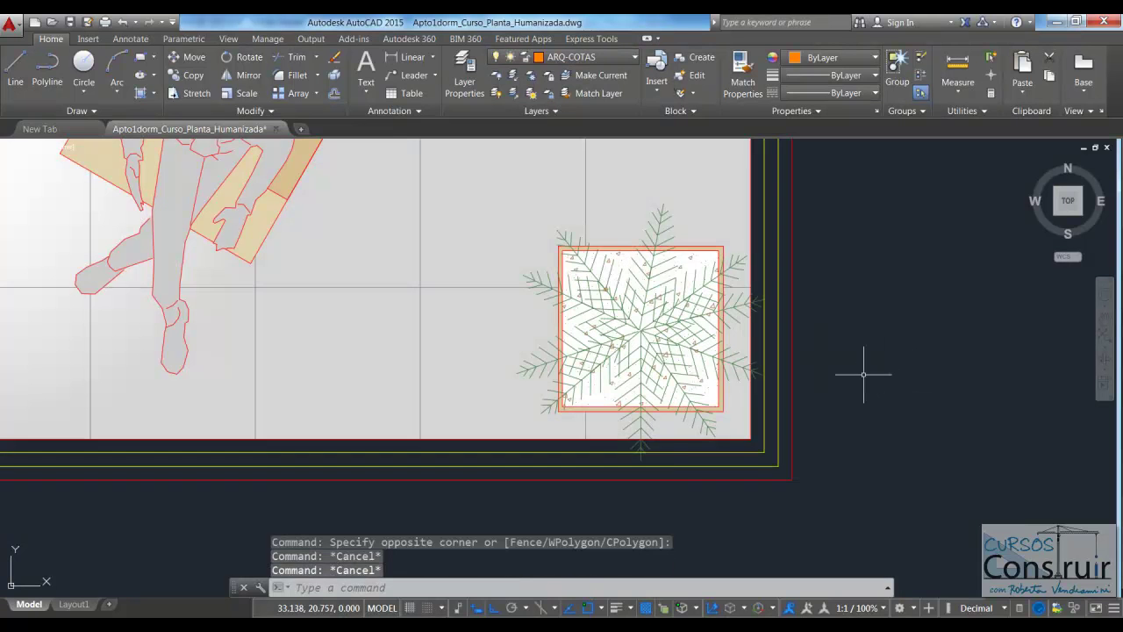
scroll(865, 376, down, 4)
scroll(780, 369, down, 2)
scroll(783, 345, down, 2)
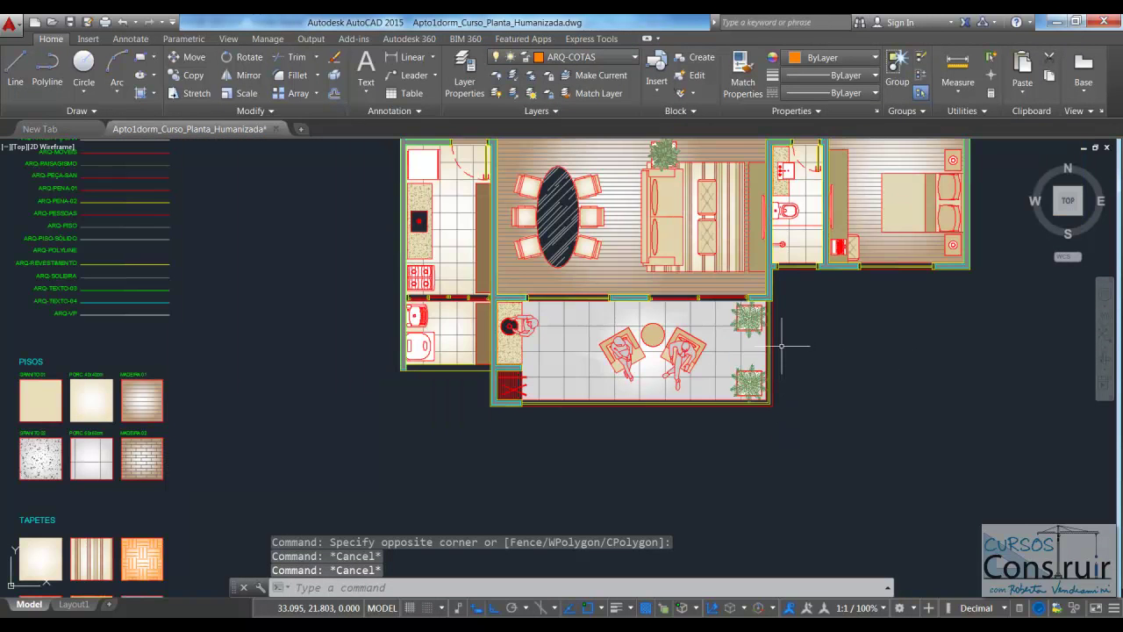
scroll(790, 343, down, 2)
scroll(765, 325, up, 2)
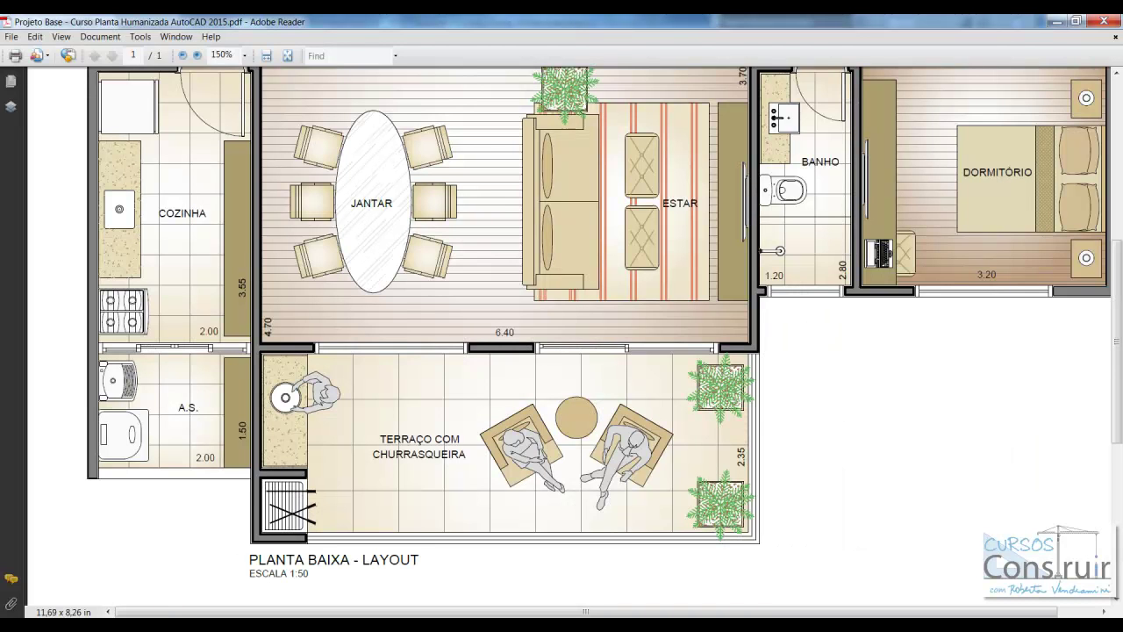
Step: Set the reference PDF to 125% zoom, then switch back to the AutoCAD drawing
scroll(561, 351, down, 1)
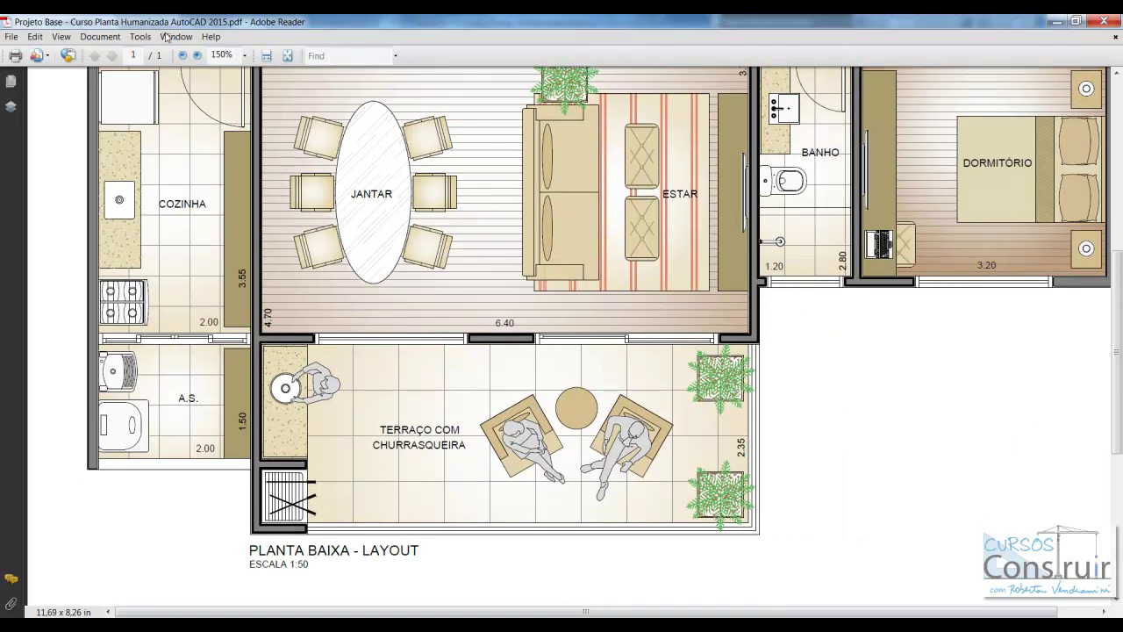
click(247, 55)
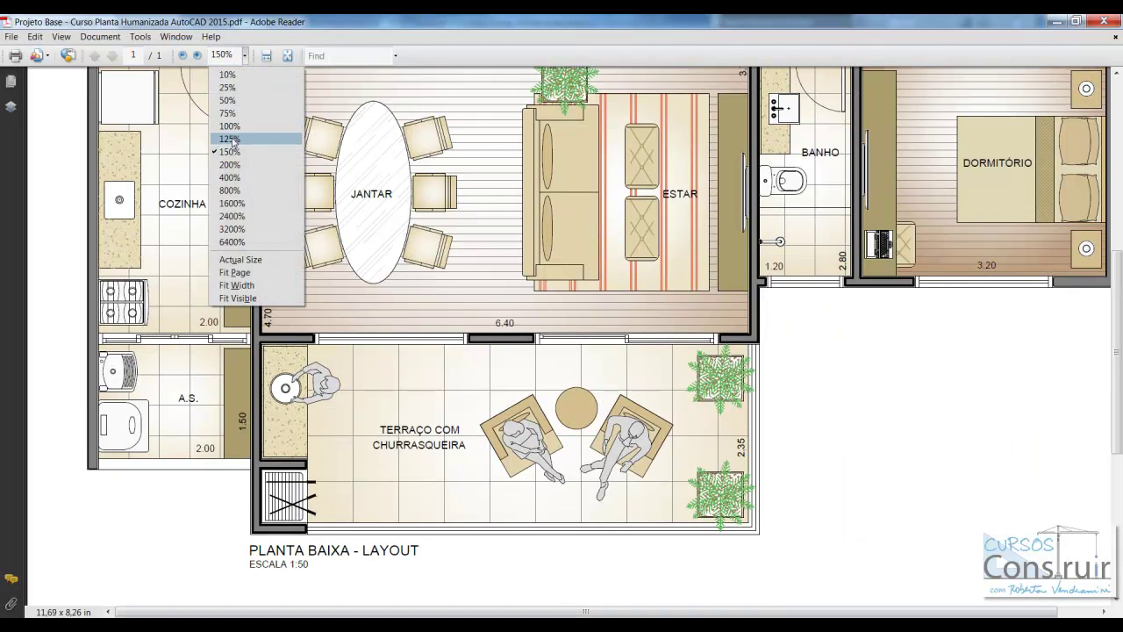
click(235, 123)
ctrl+scroll(603, 230, down, 1)
scroll(604, 231, up, 2)
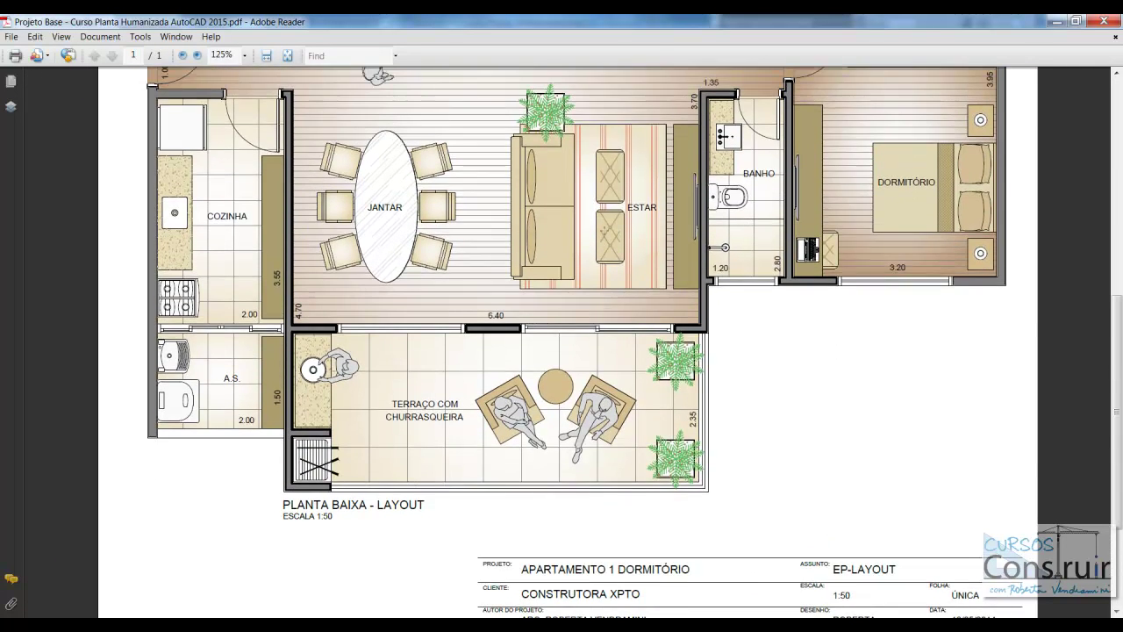
scroll(603, 231, up, 1)
scroll(603, 230, up, 1)
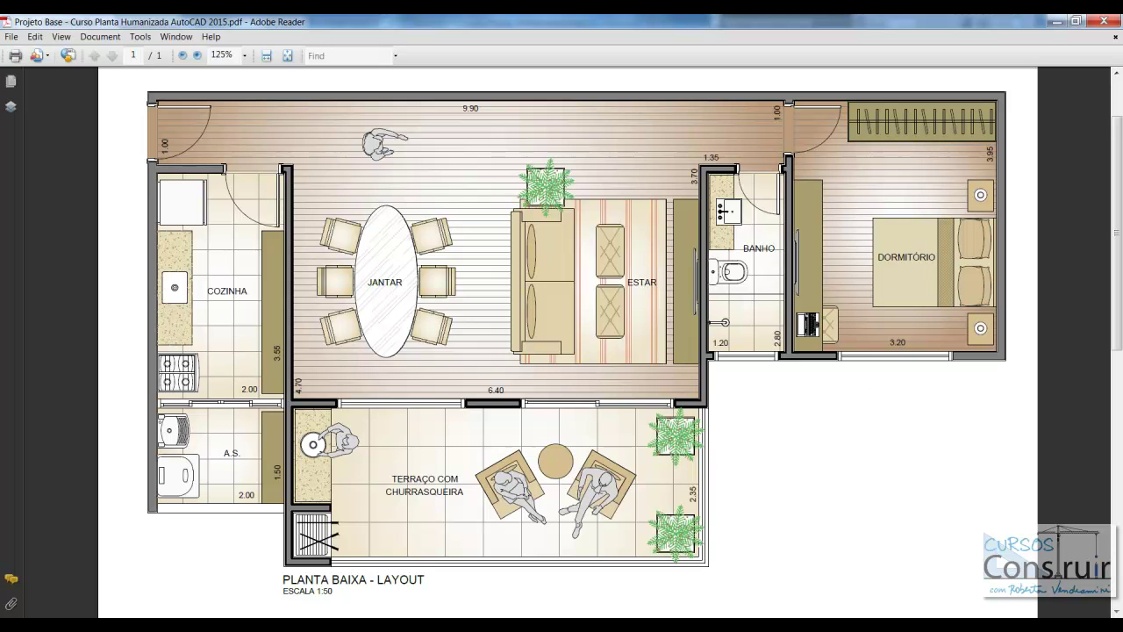
key(alt+Tab)
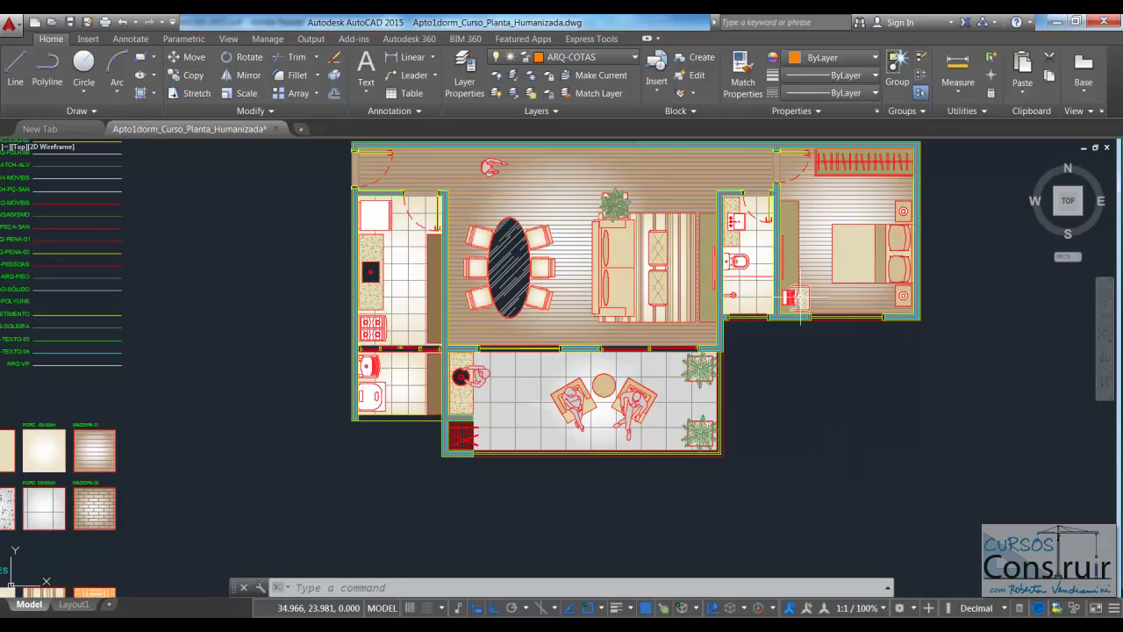
Step: Make ARQ-COTAS the current layer and 1-50 sem linha the current dimension style
click(605, 59)
click(575, 108)
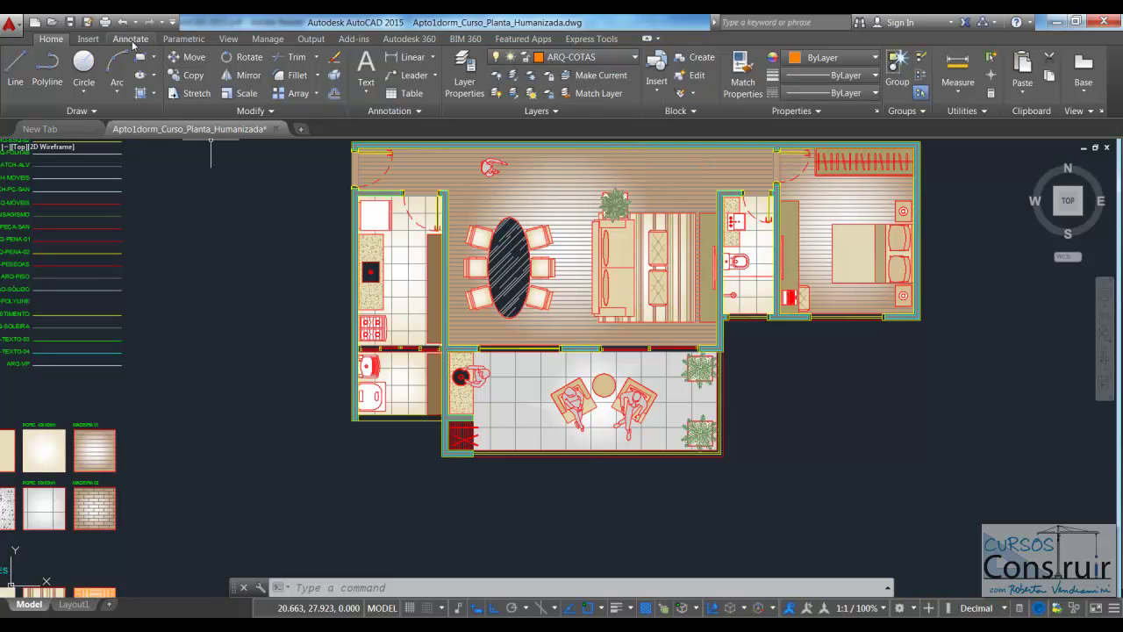
click(132, 41)
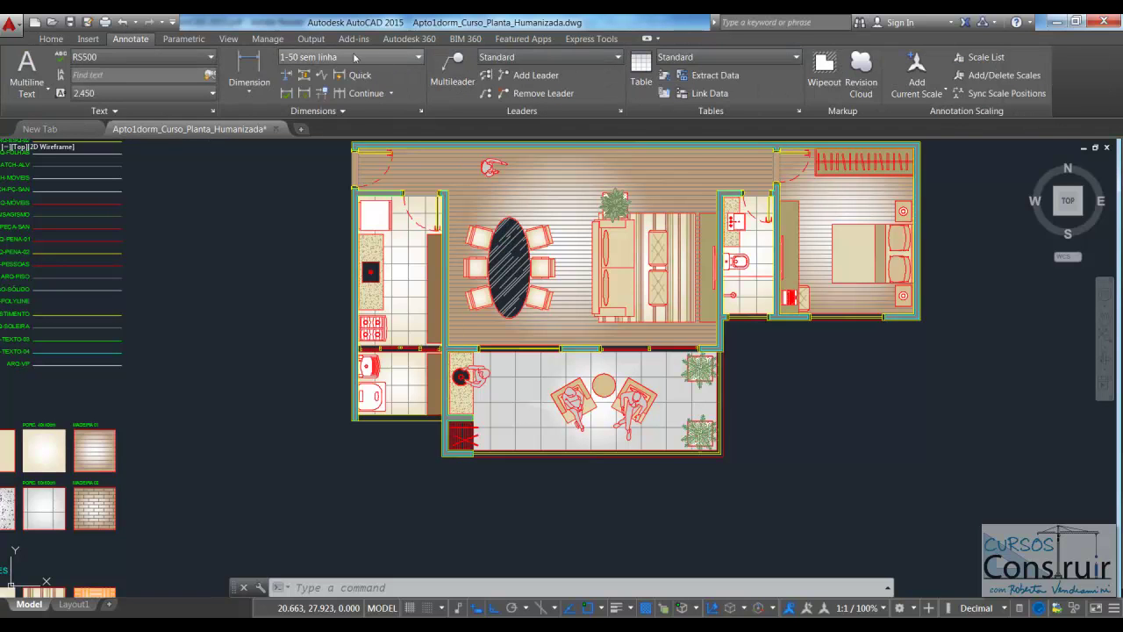
click(418, 58)
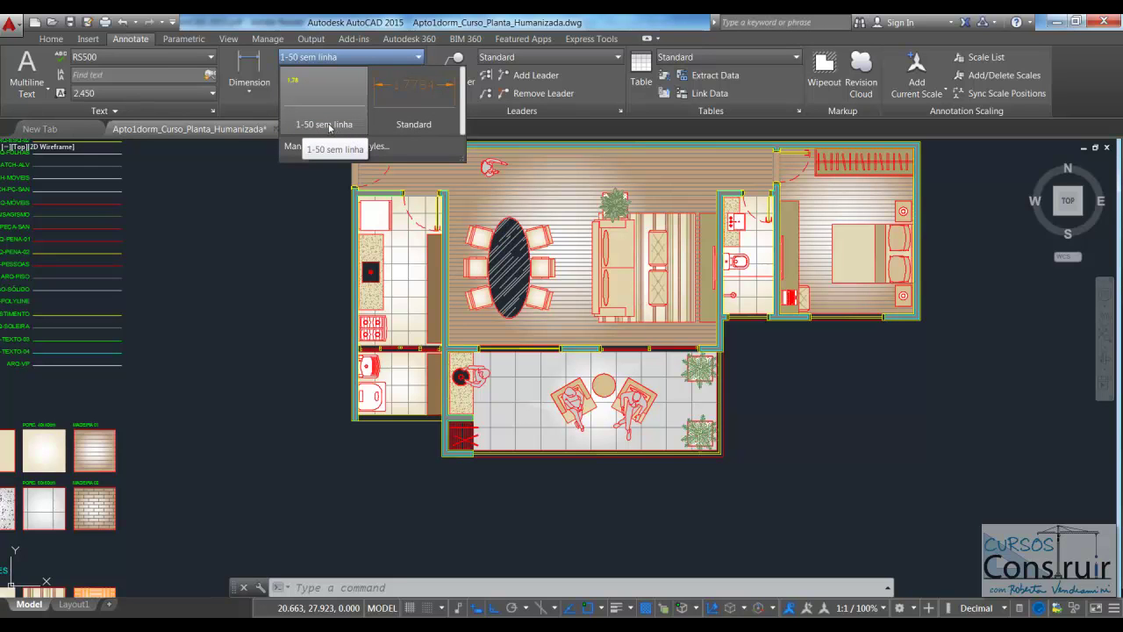
click(325, 123)
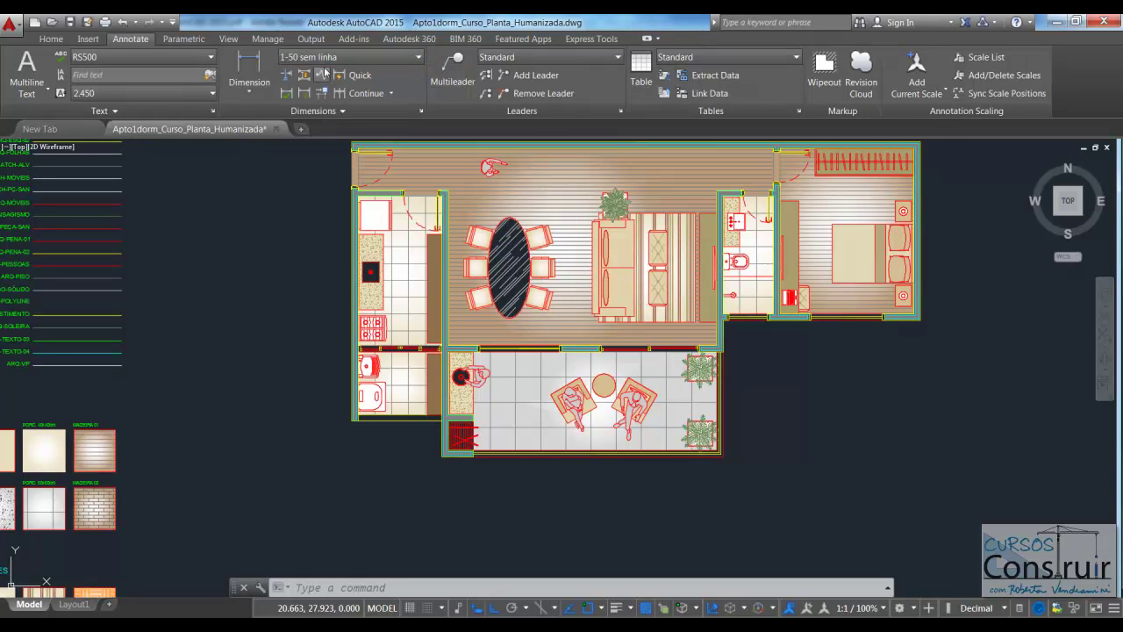
scroll(655, 289, down, 2)
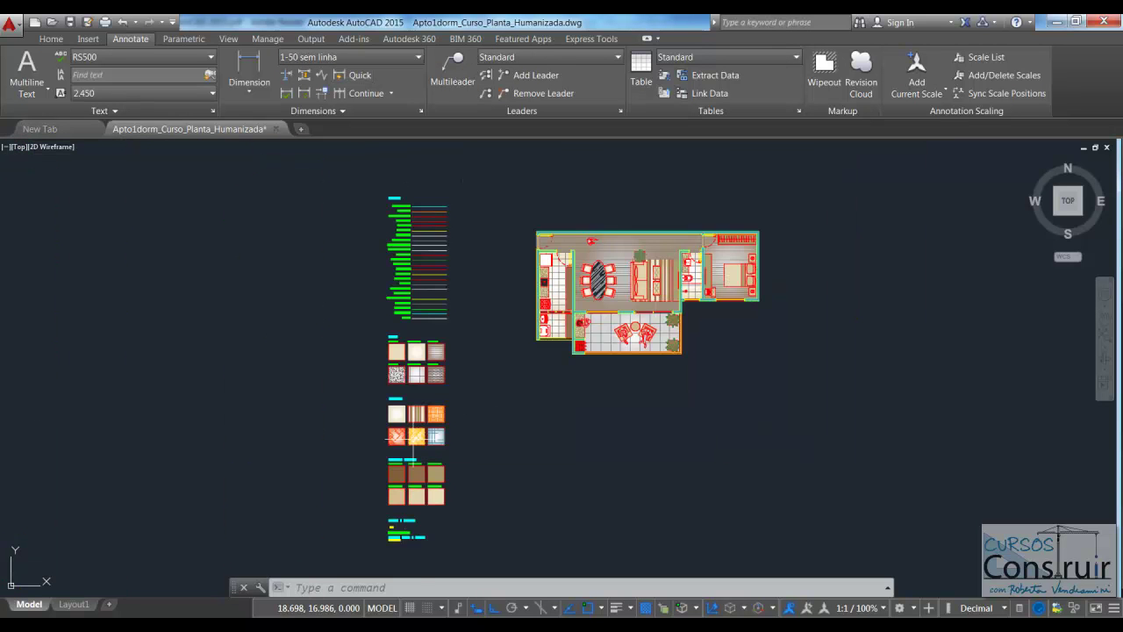
scroll(420, 565, up, 5)
scroll(308, 489, up, 4)
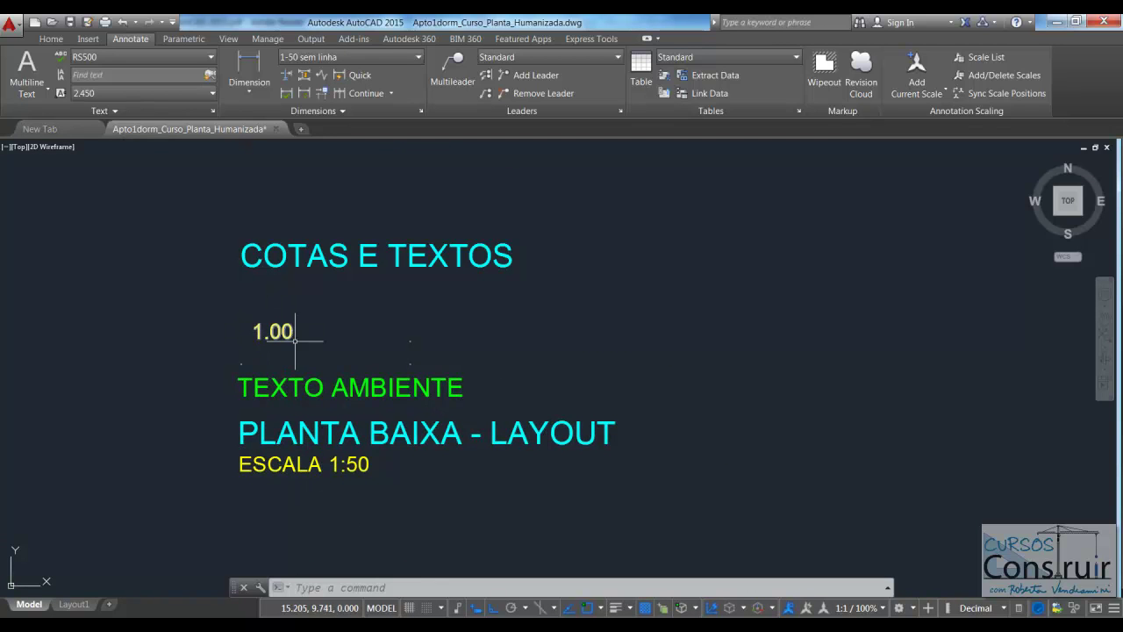
scroll(292, 344, down, 4)
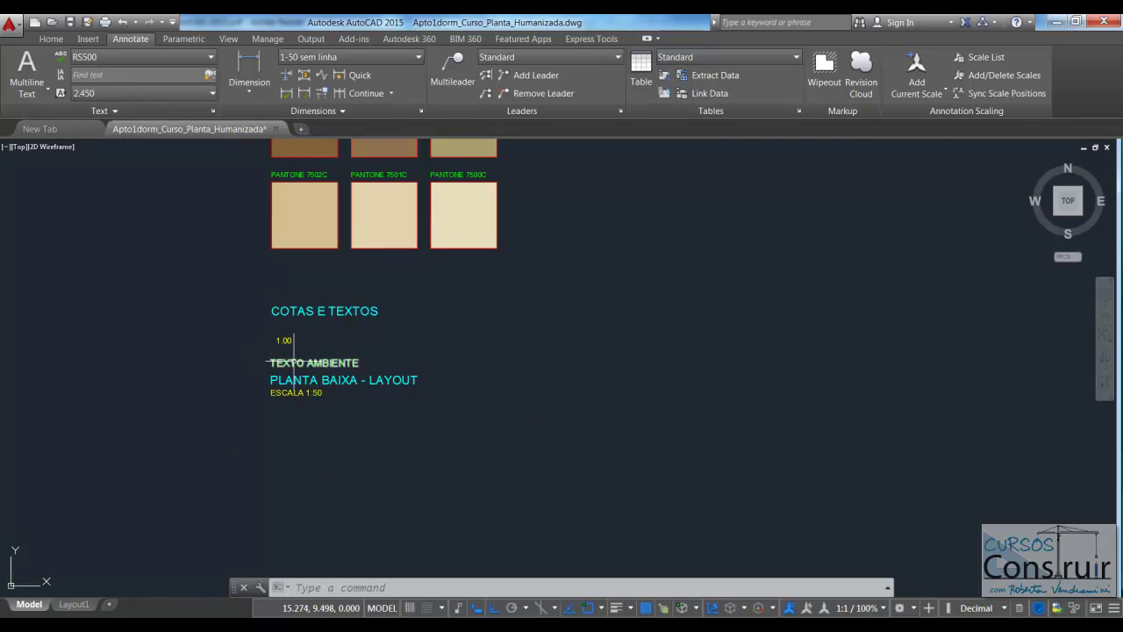
scroll(293, 361, down, 6)
Step: Check the bedroom's measurements in the reference floor-plan PDF and return to the drawing
scroll(518, 187, up, 3)
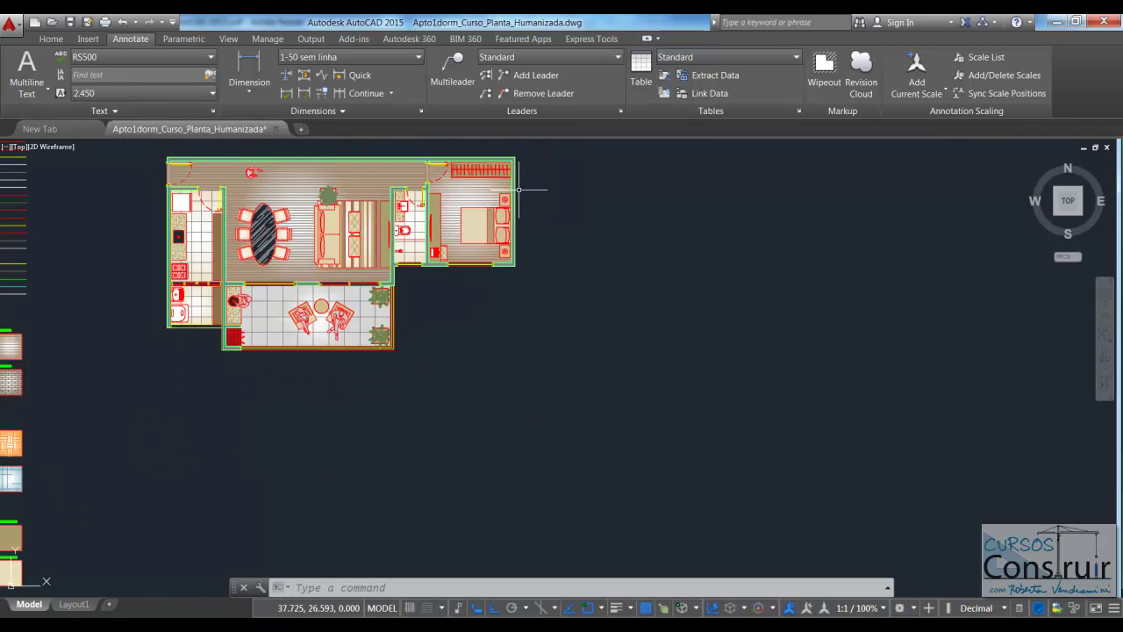
scroll(527, 197, up, 3)
scroll(389, 366, up, 2)
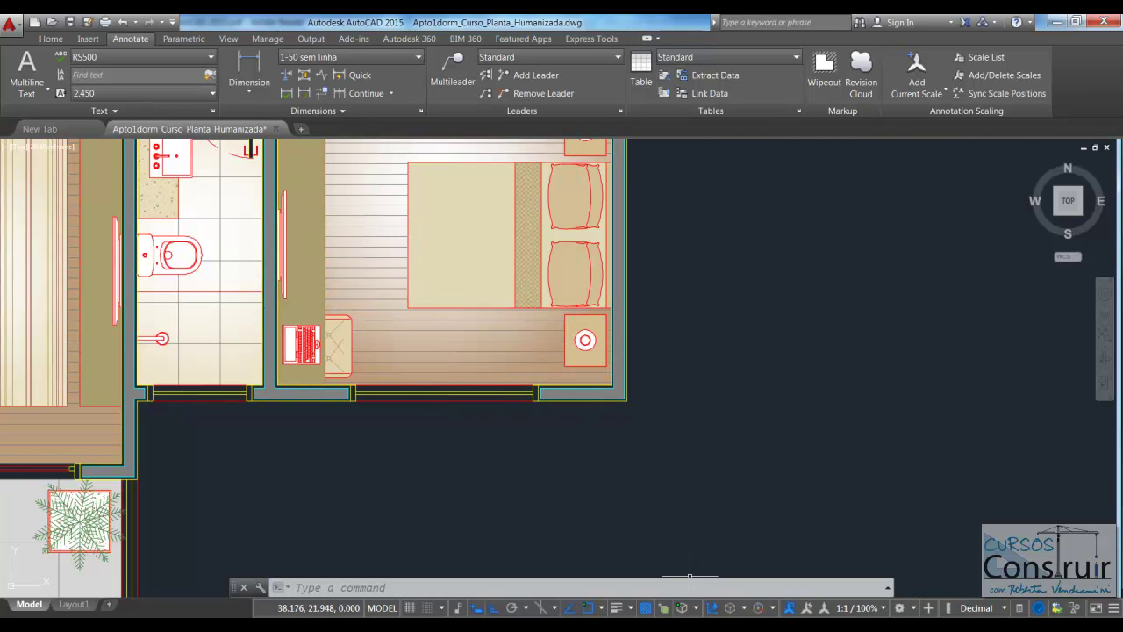
key(alt+Tab)
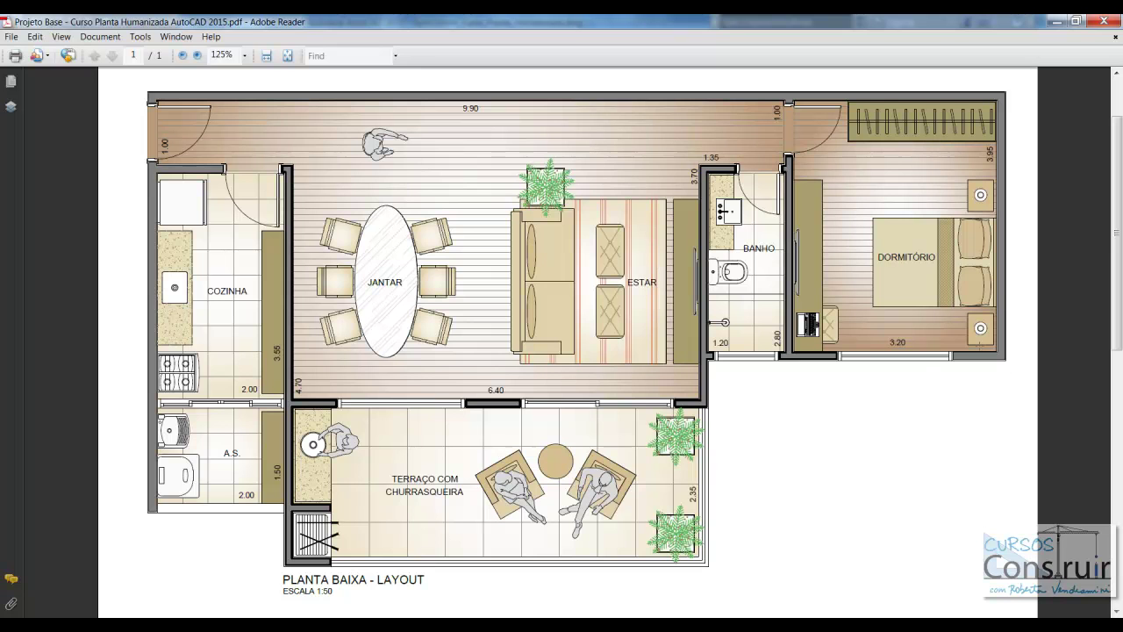
key(alt+Tab)
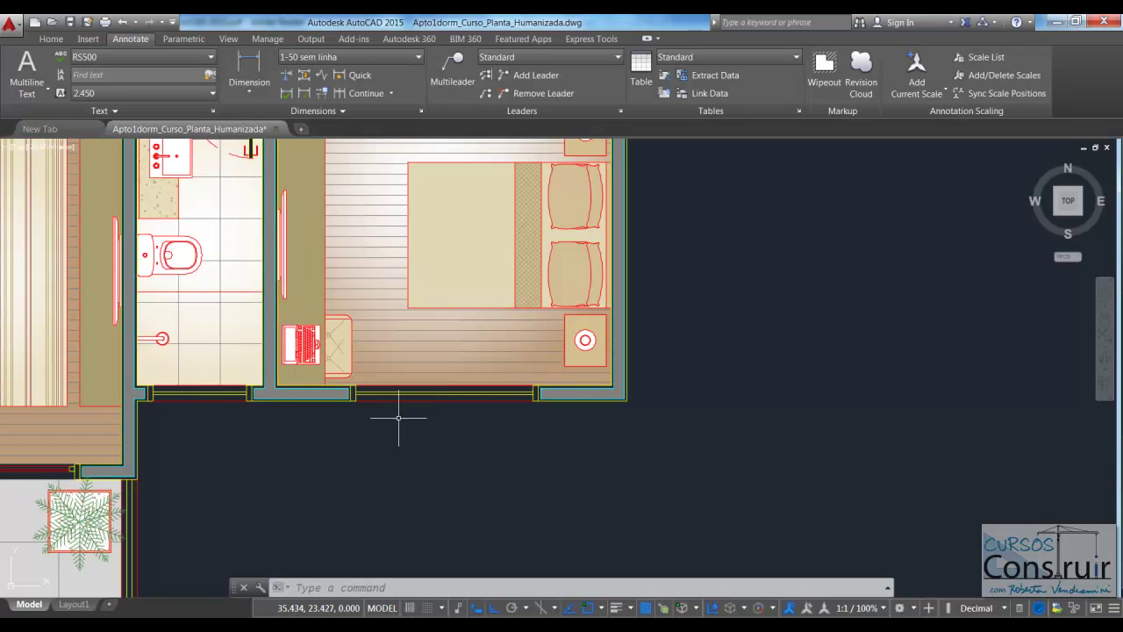
scroll(349, 351, up, 3)
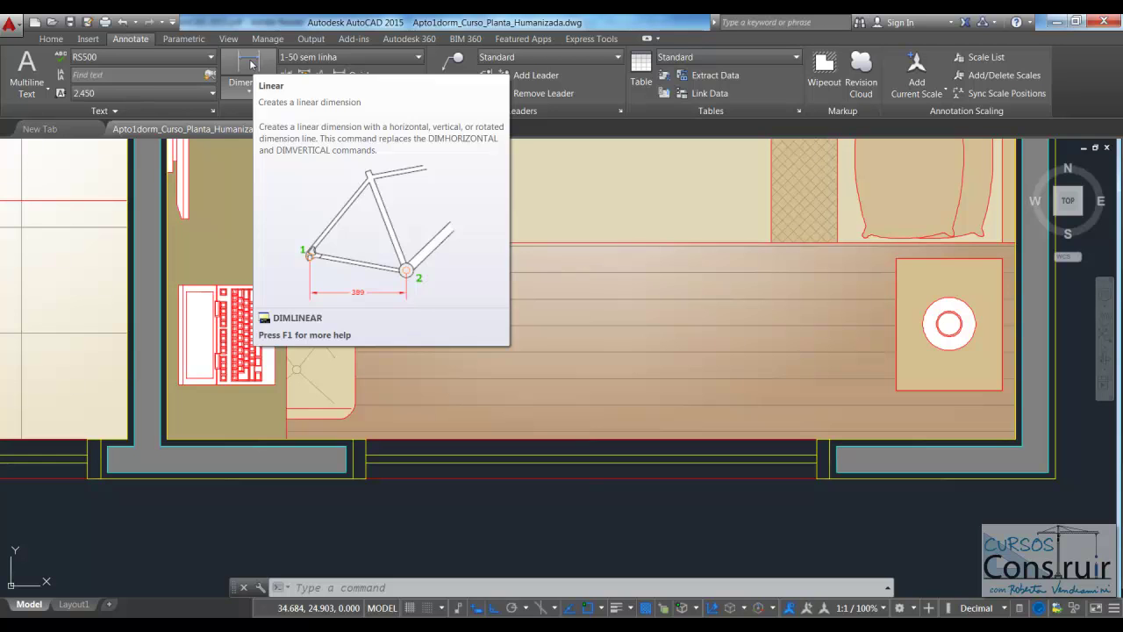
Step: Dimension the bedroom's bottom wall between its inner corners, placing the 3.20 linear dimension inside
click(249, 59)
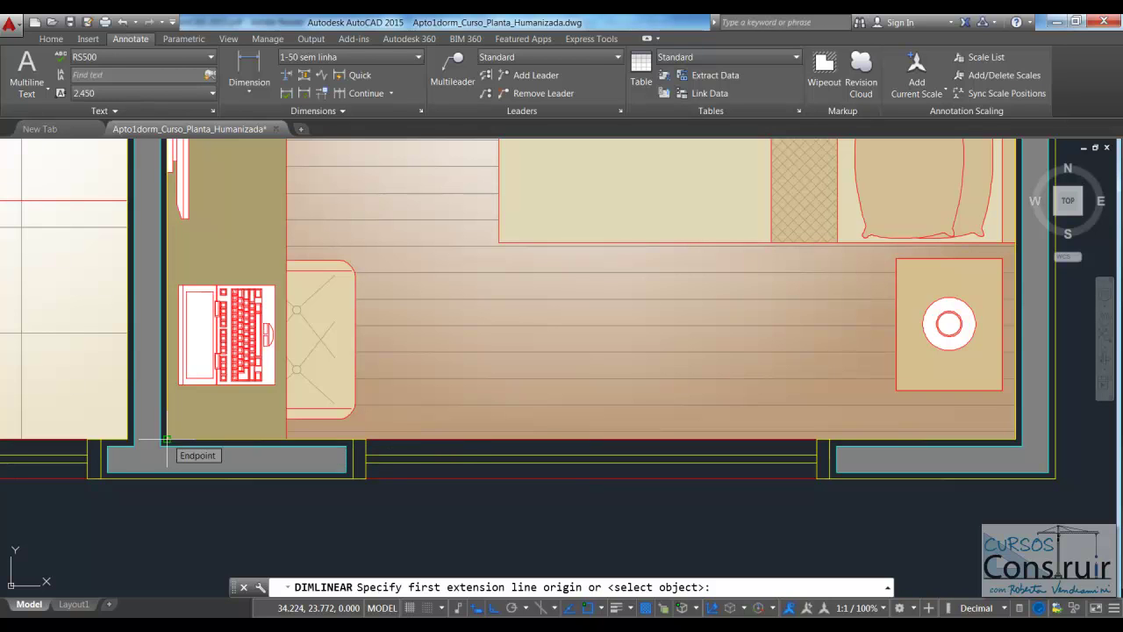
click(166, 439)
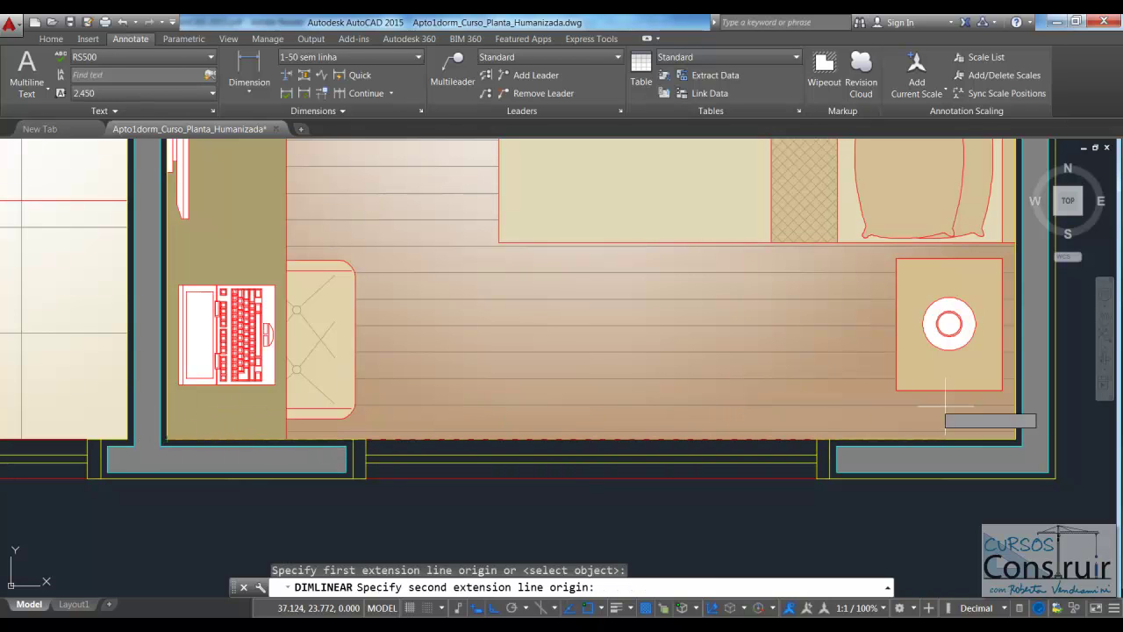
click(1015, 438)
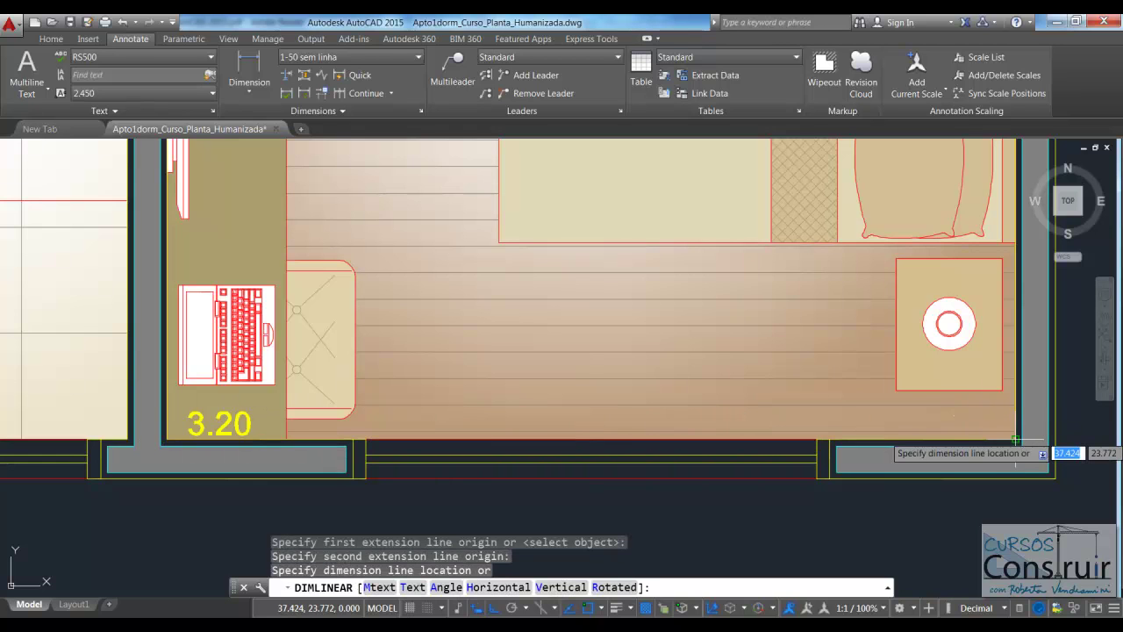
click(937, 422)
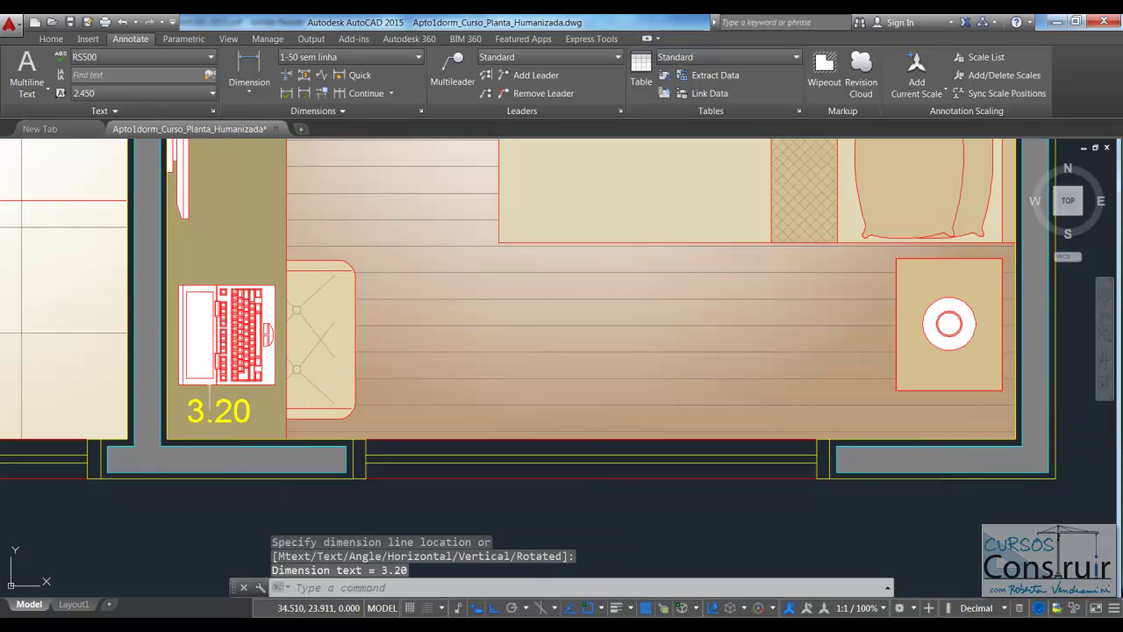
scroll(360, 429, down, 3)
Step: Dimension the bedroom's right wall from top-right to bottom-right corner, placing 3.95 beside the wardrobe
scroll(500, 395, down, 2)
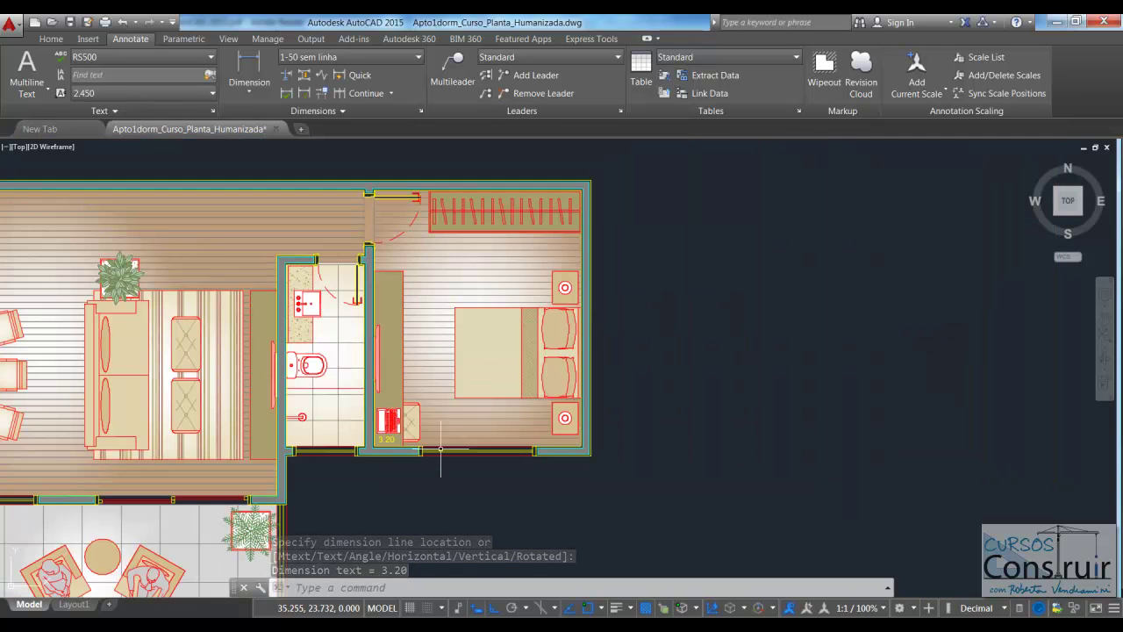
scroll(507, 351, up, 2)
scroll(513, 333, down, 2)
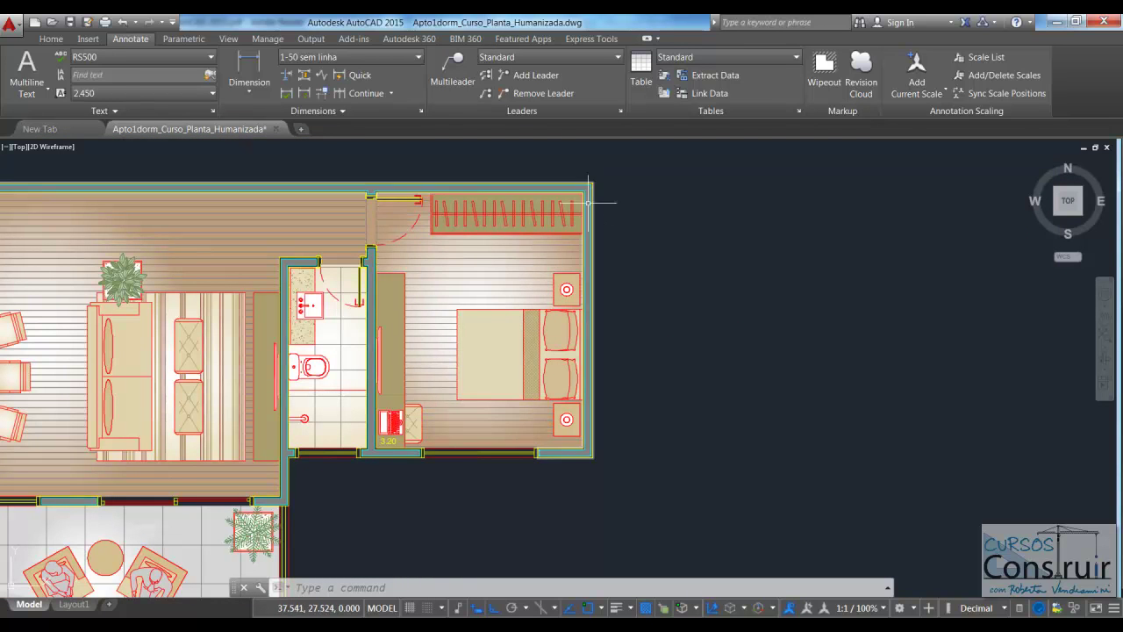
scroll(588, 188, up, 4)
scroll(588, 188, up, 4)
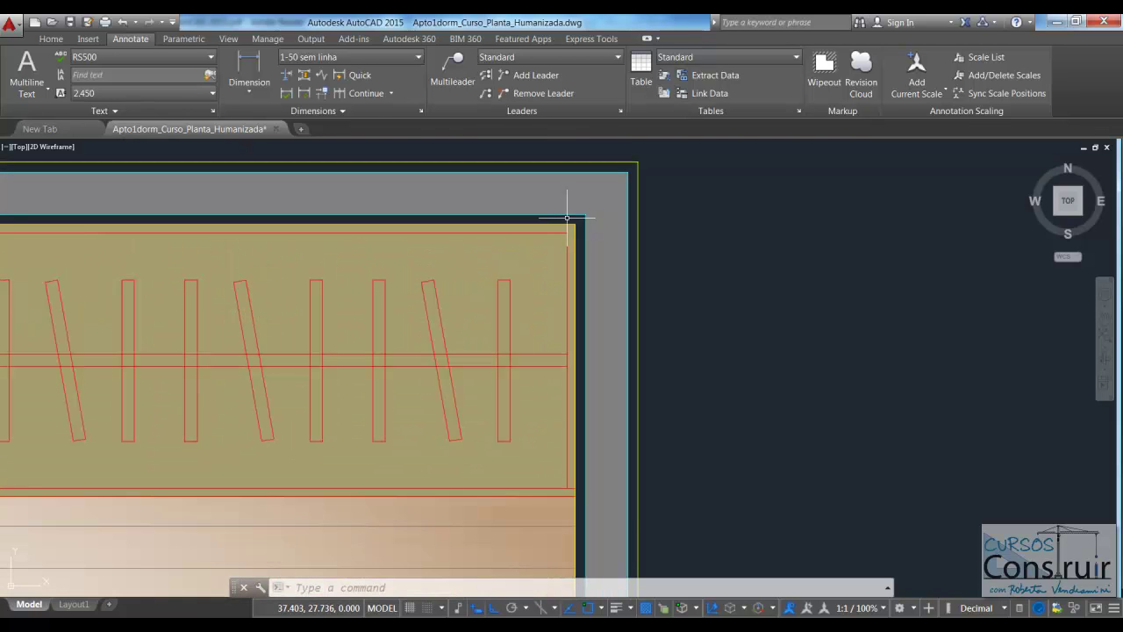
click(251, 74)
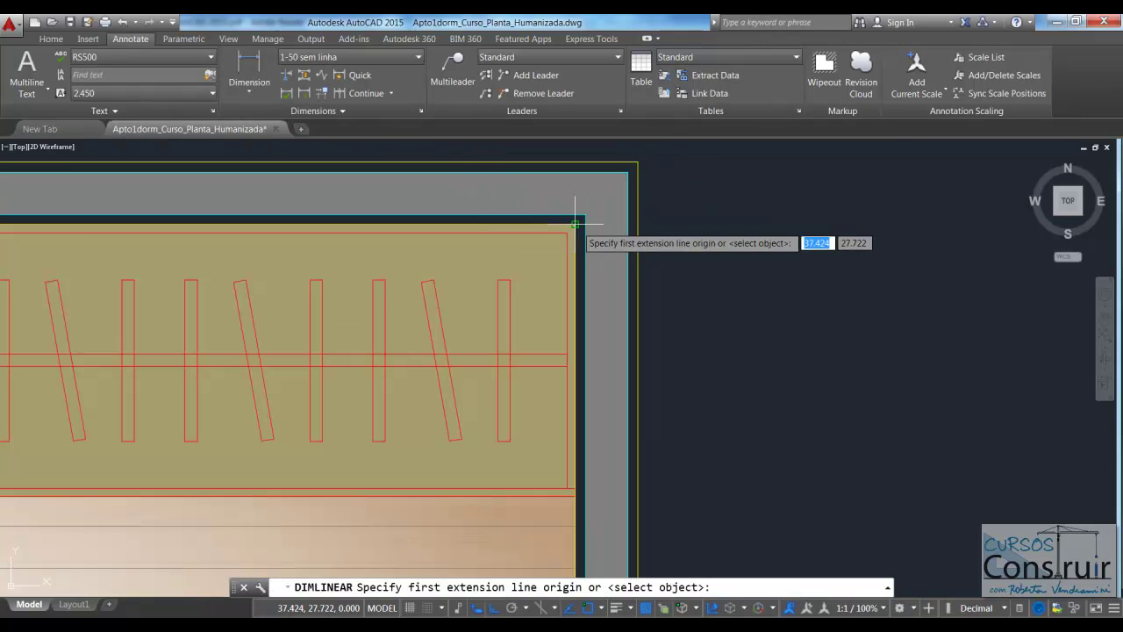
scroll(575, 224, up, 3)
scroll(569, 221, up, 2)
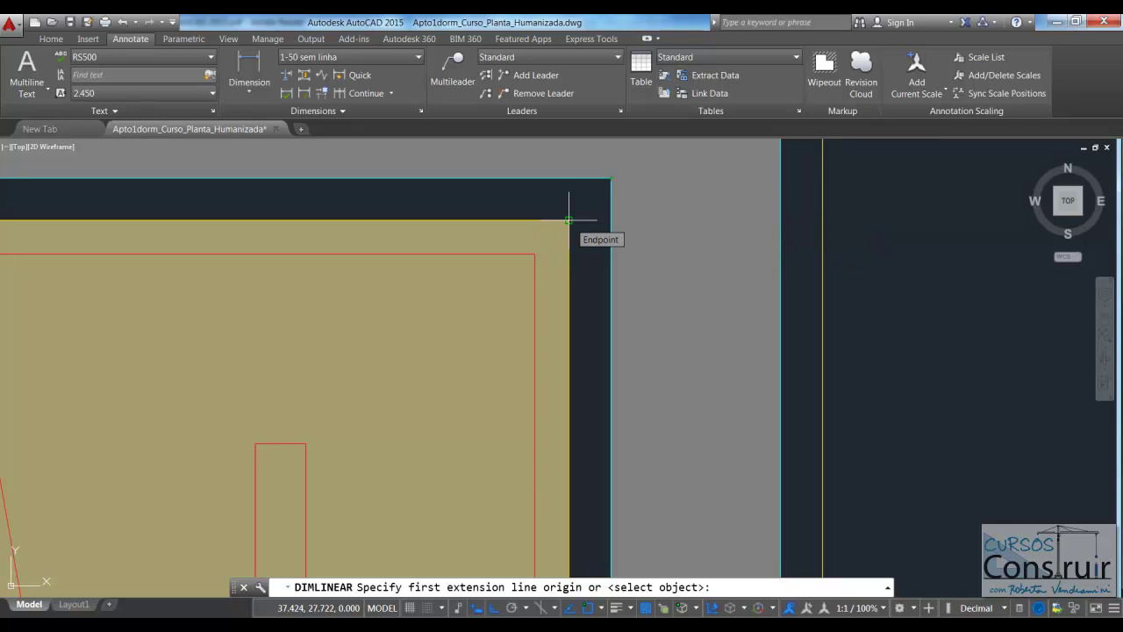
click(568, 220)
scroll(575, 219, down, 2)
scroll(577, 220, down, 1)
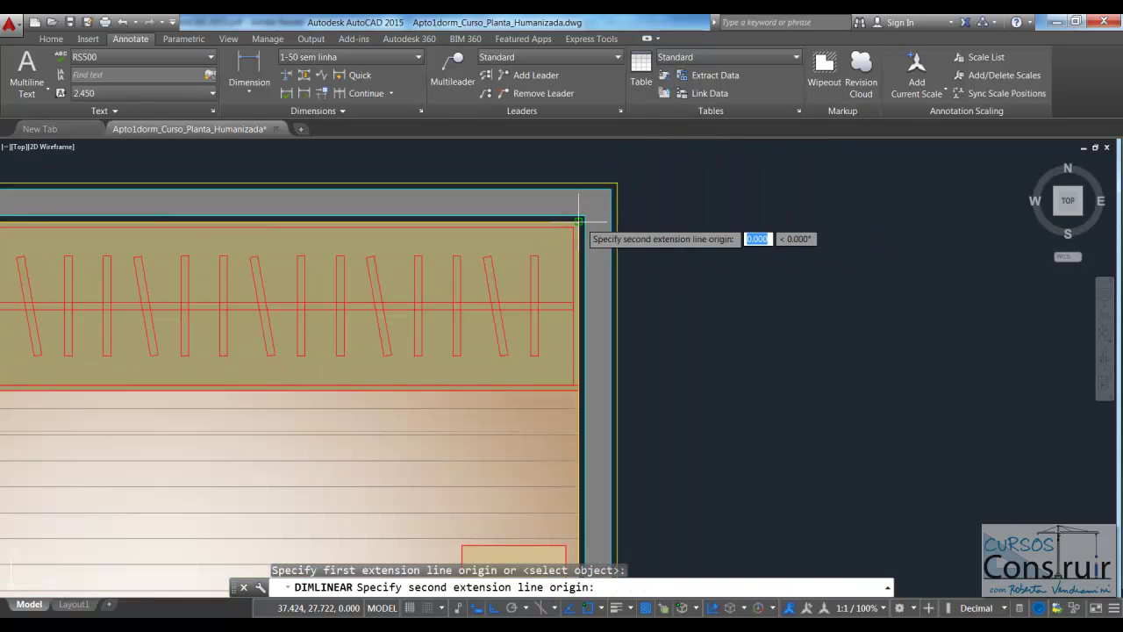
scroll(580, 220, down, 1)
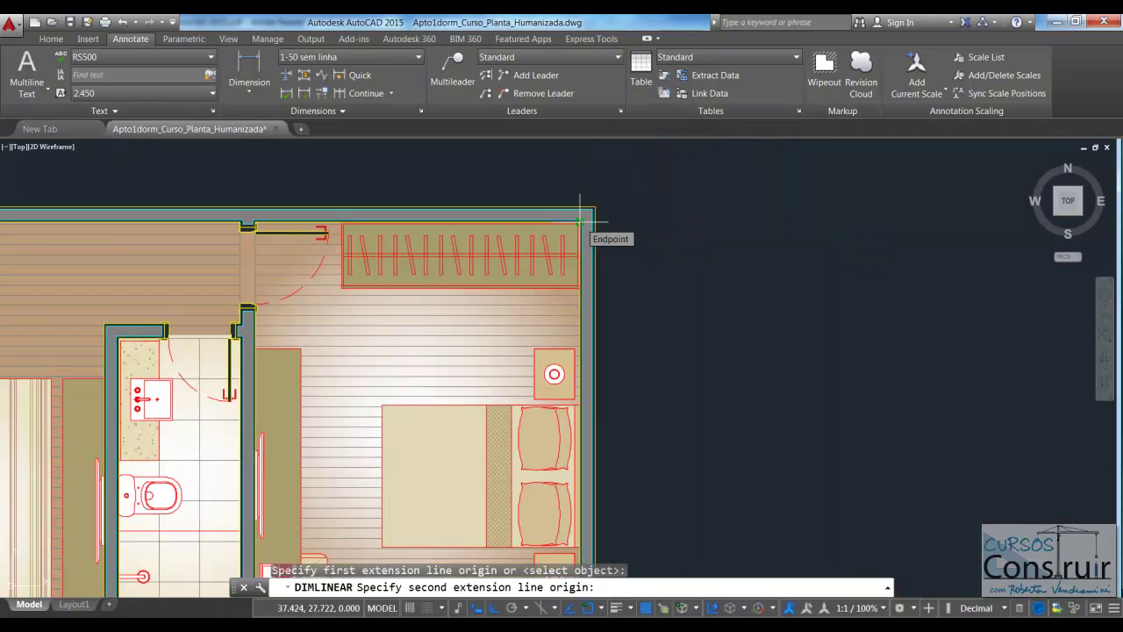
scroll(579, 219, down, 2)
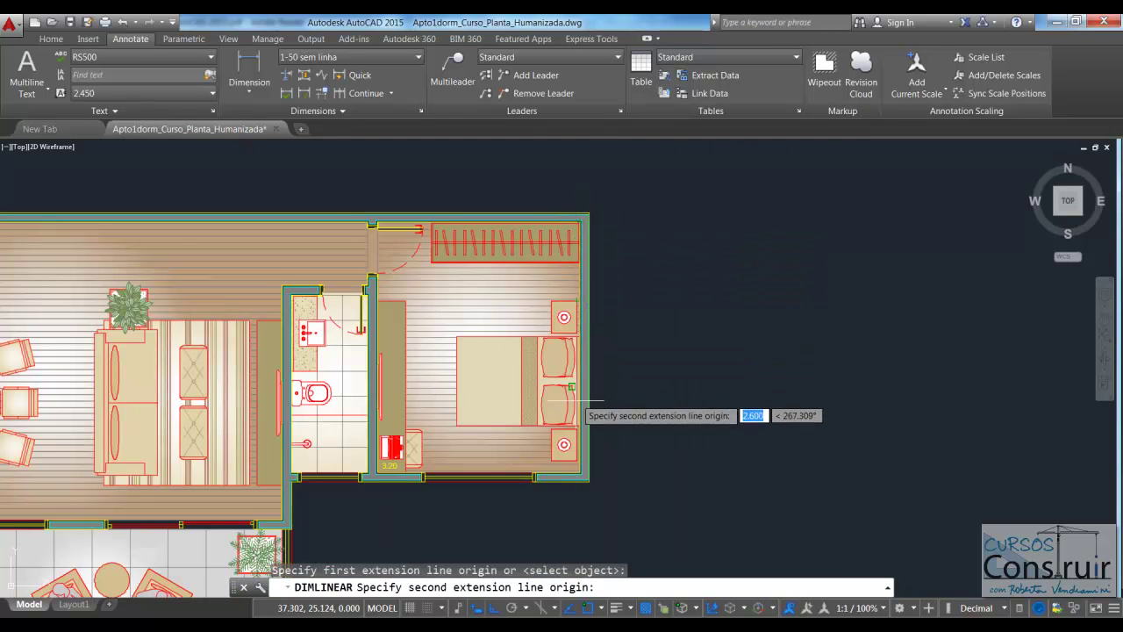
scroll(579, 465, up, 5)
scroll(579, 465, up, 2)
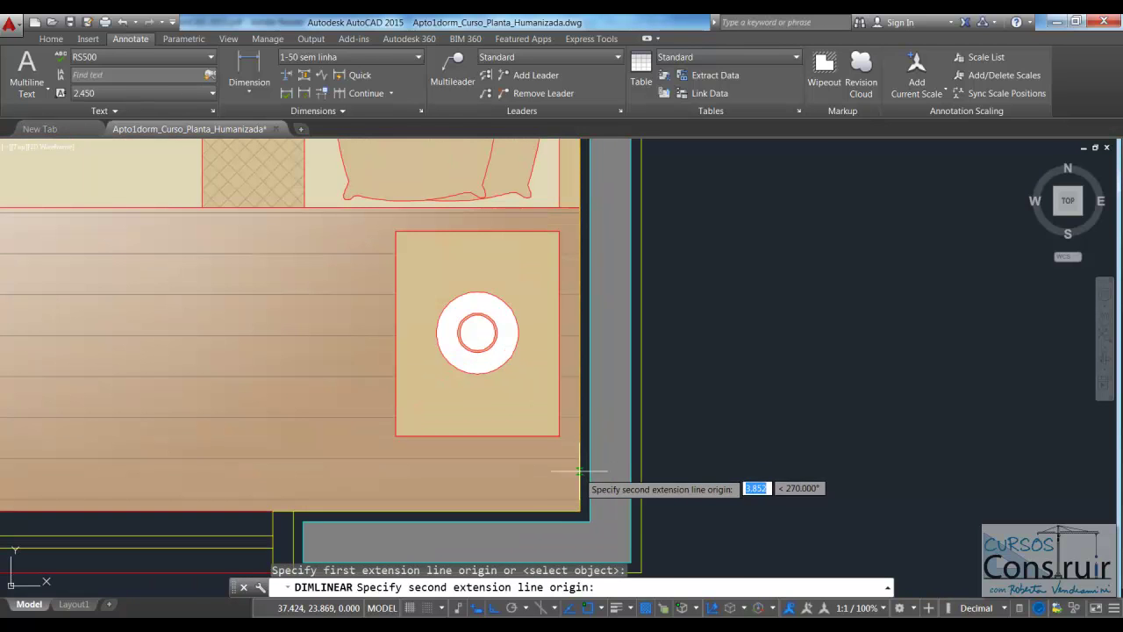
click(579, 509)
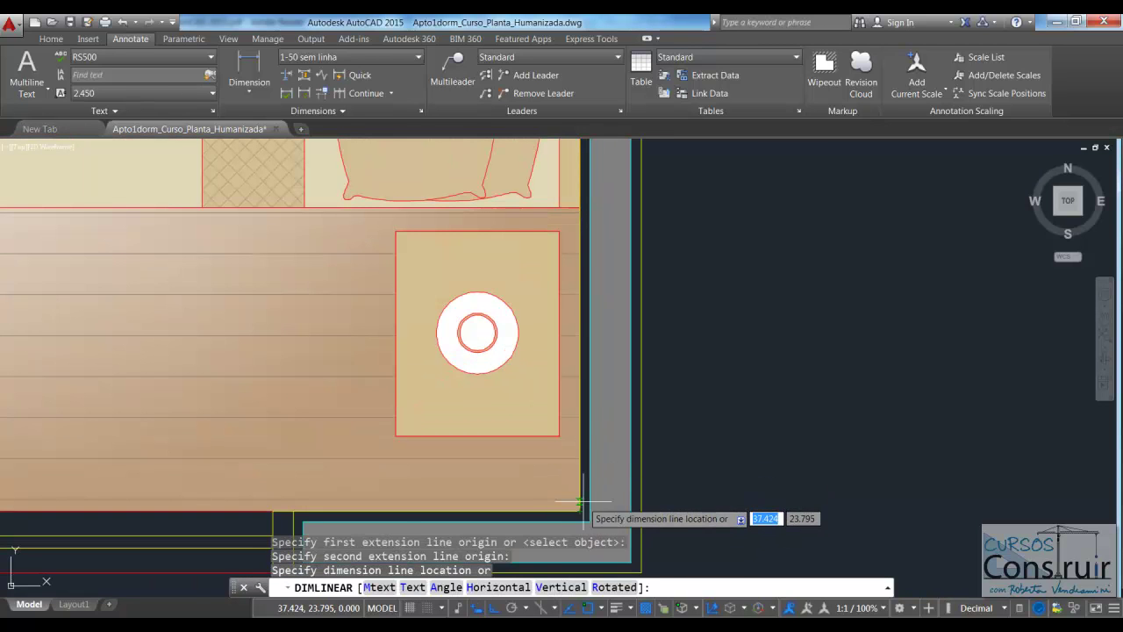
scroll(579, 509, down, 4)
scroll(579, 509, down, 4)
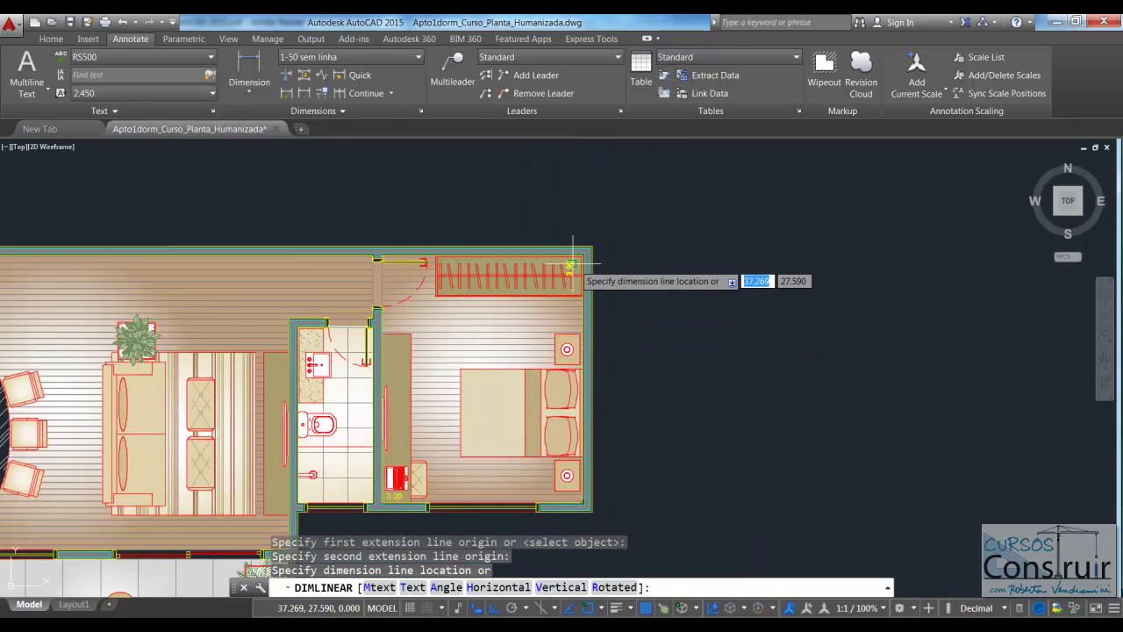
scroll(574, 264, up, 3)
scroll(579, 261, up, 2)
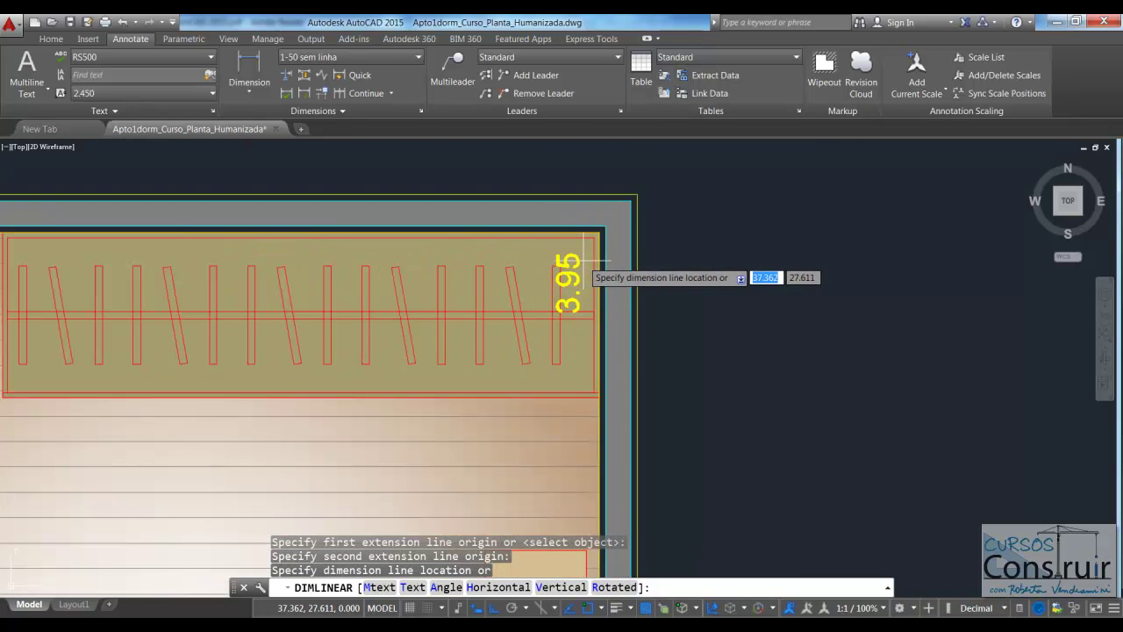
click(582, 260)
scroll(667, 188, down, 2)
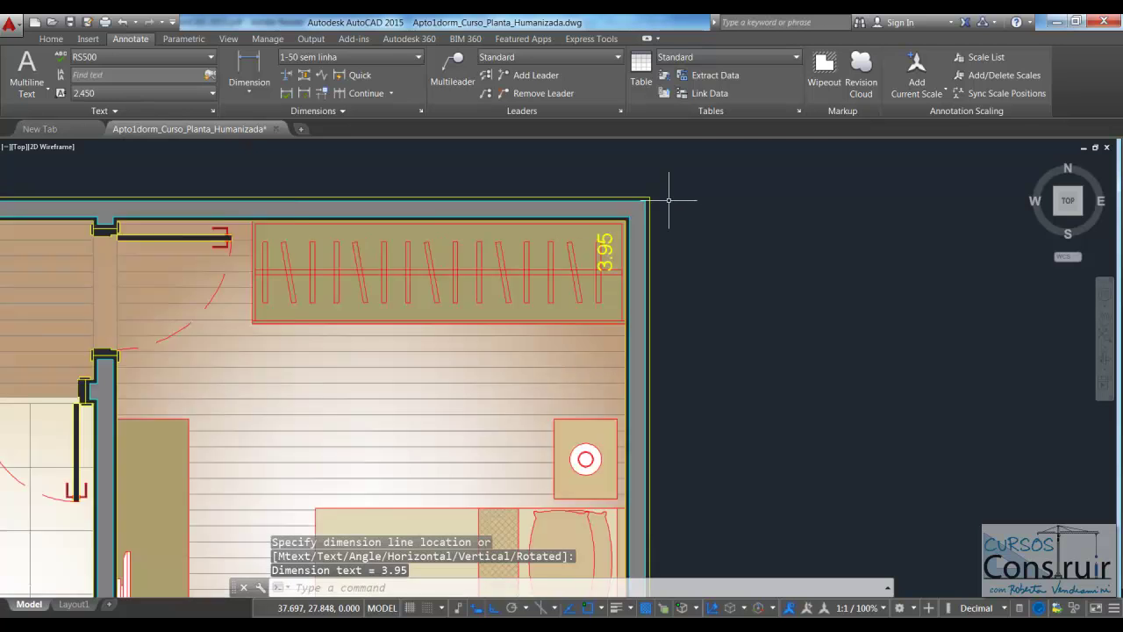
scroll(667, 188, down, 2)
scroll(655, 231, down, 2)
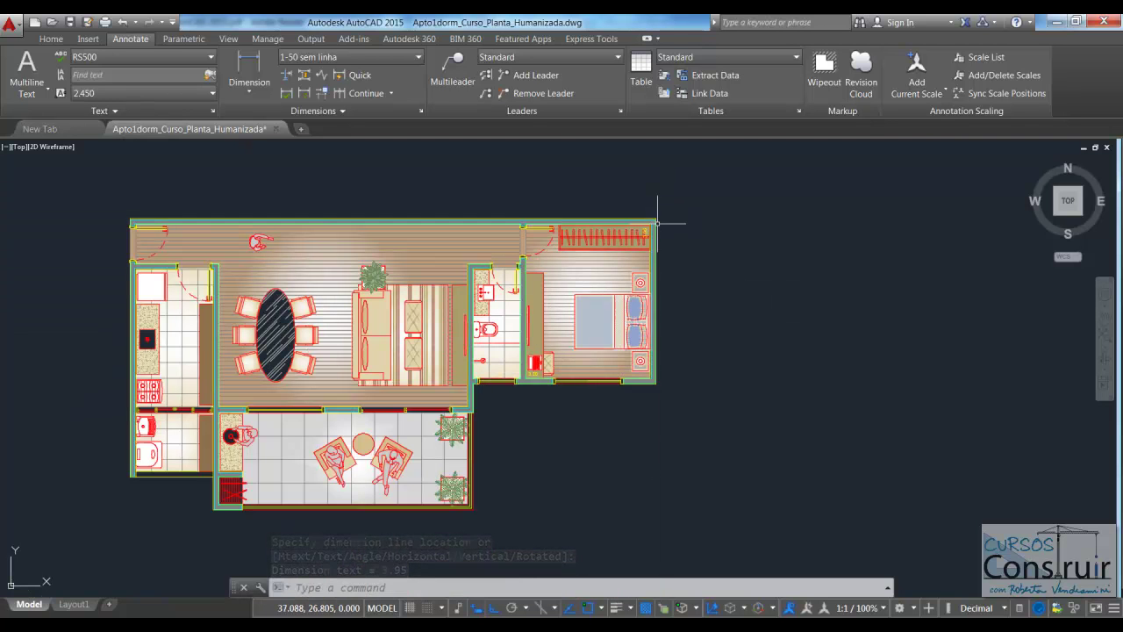
Step: Check the bathroom's width in the reference floor plan PDF
scroll(483, 360, up, 4)
scroll(484, 377, up, 2)
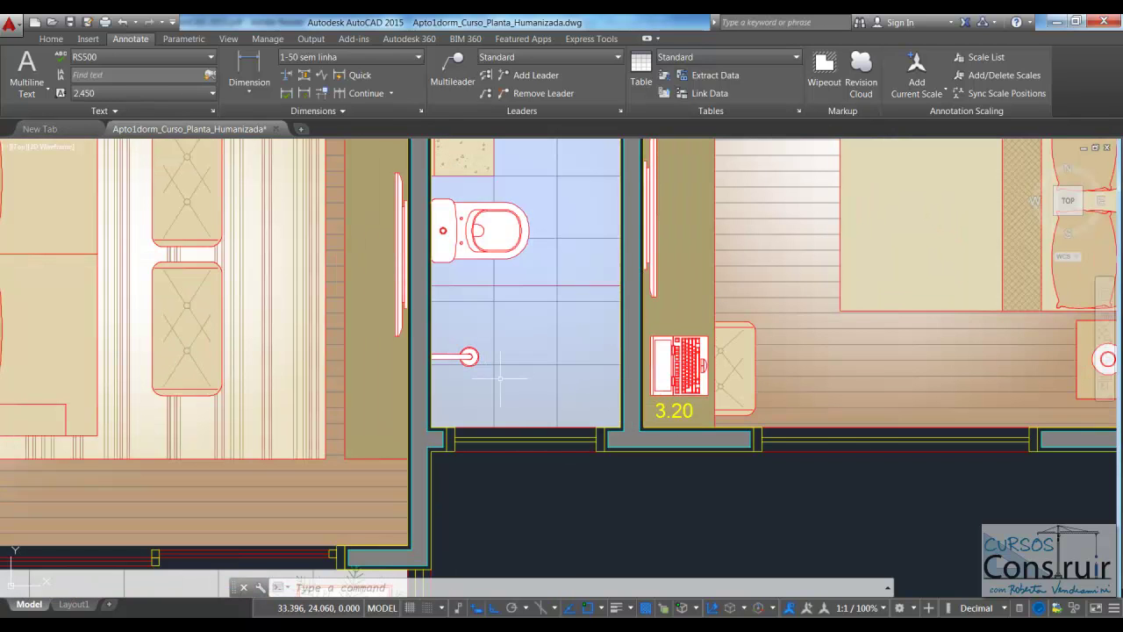
key(alt+Tab)
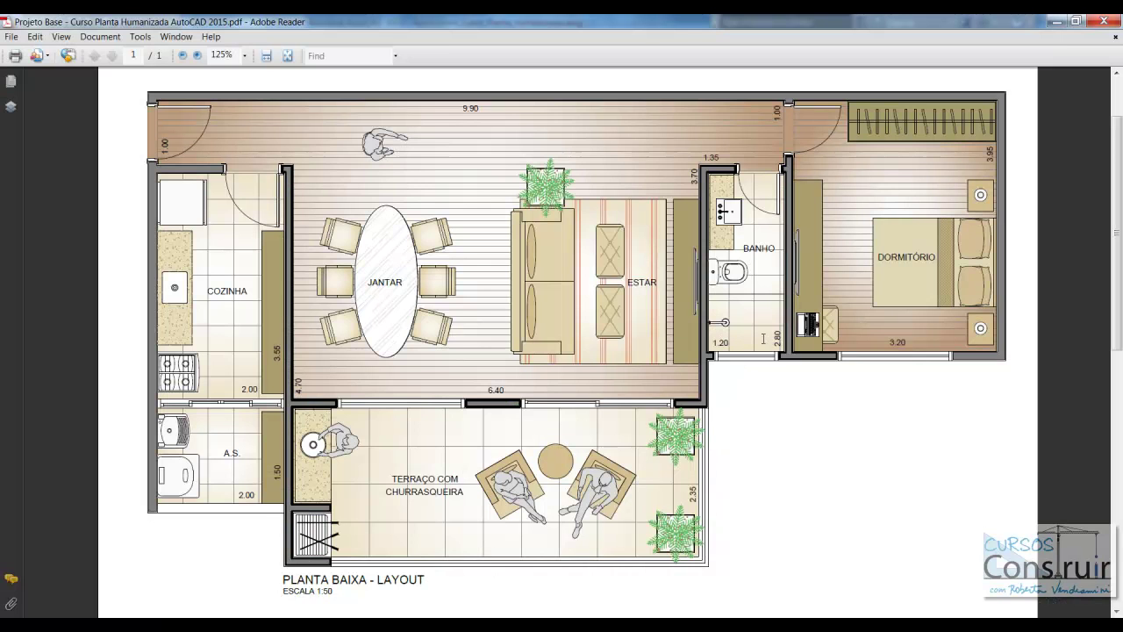
key(alt+Tab)
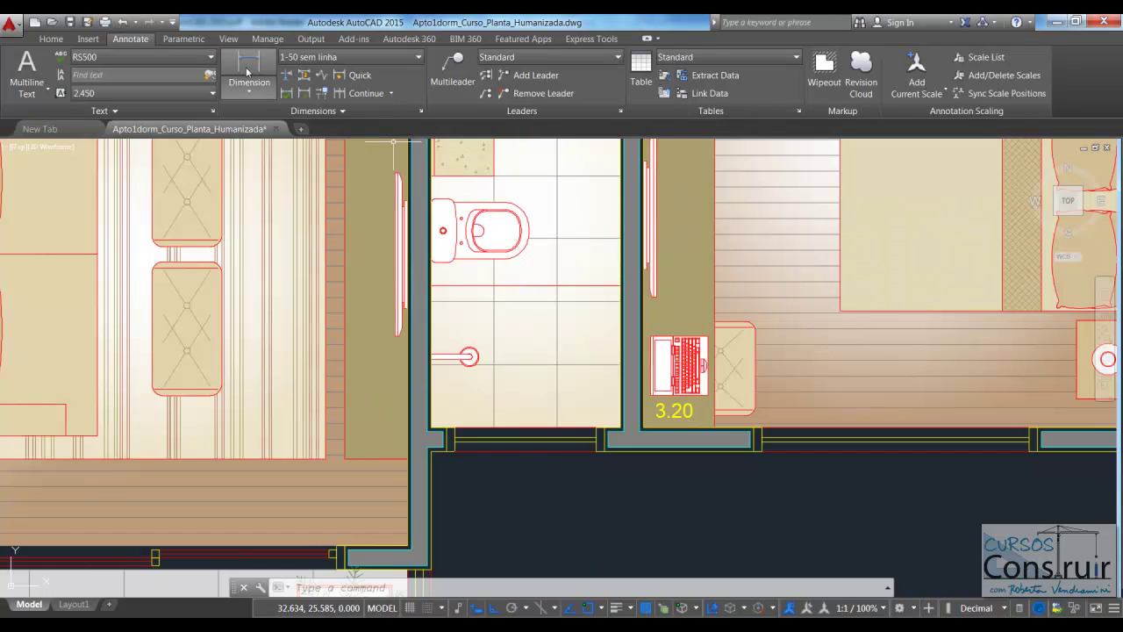
Step: Dimension the bathroom's bottom wall as 1.20 between its inner corners, placed inside the bathroom
click(249, 66)
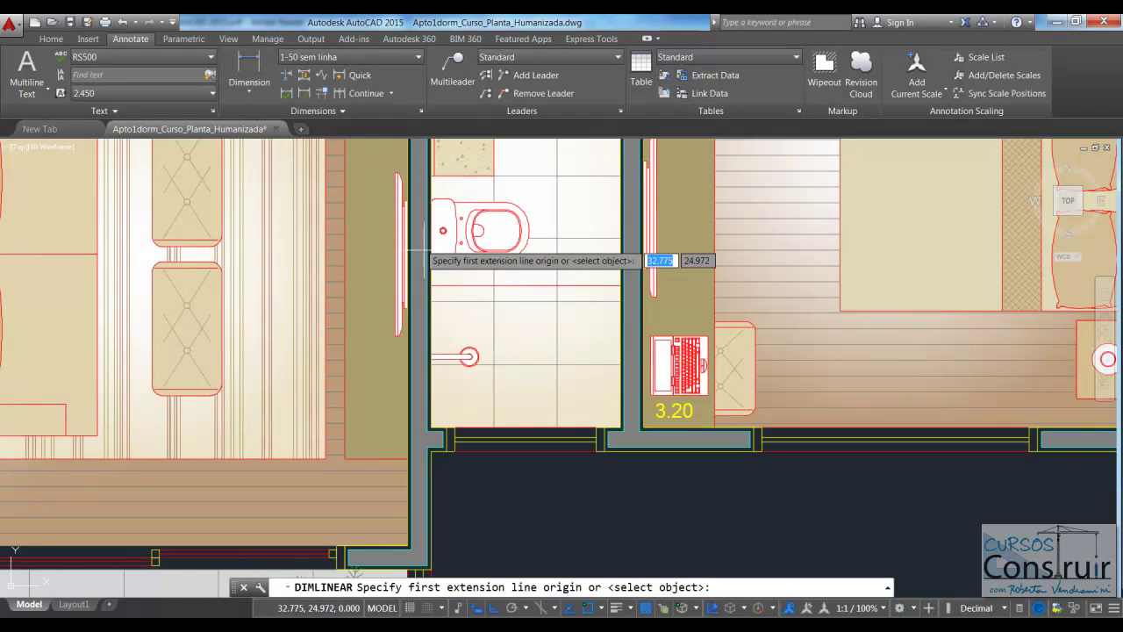
scroll(440, 430, up, 2)
scroll(443, 429, up, 2)
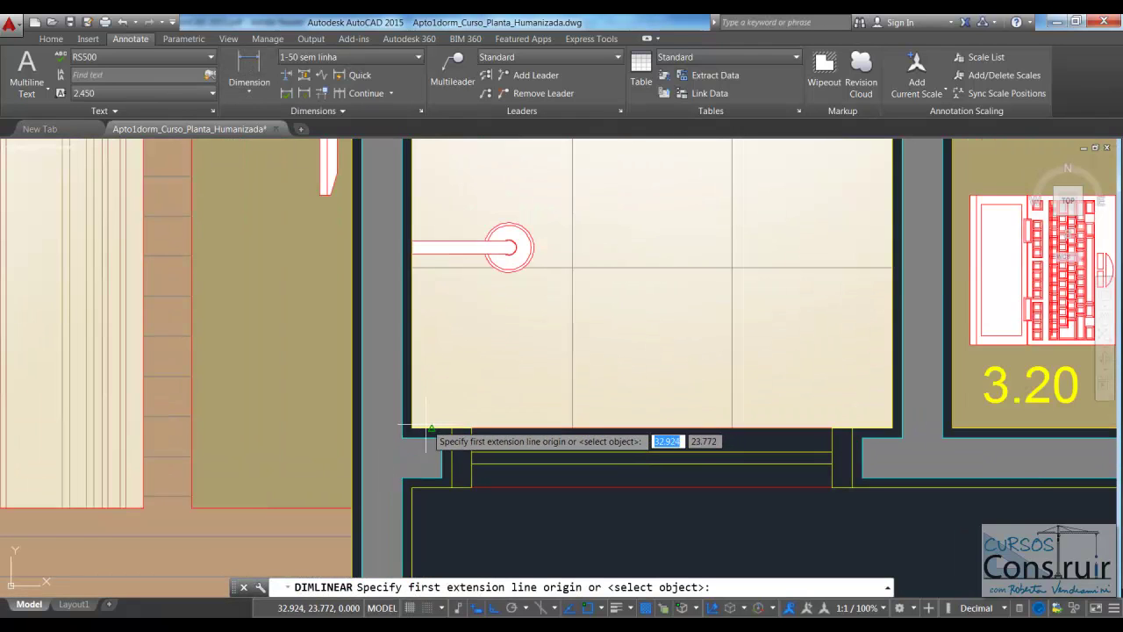
click(412, 428)
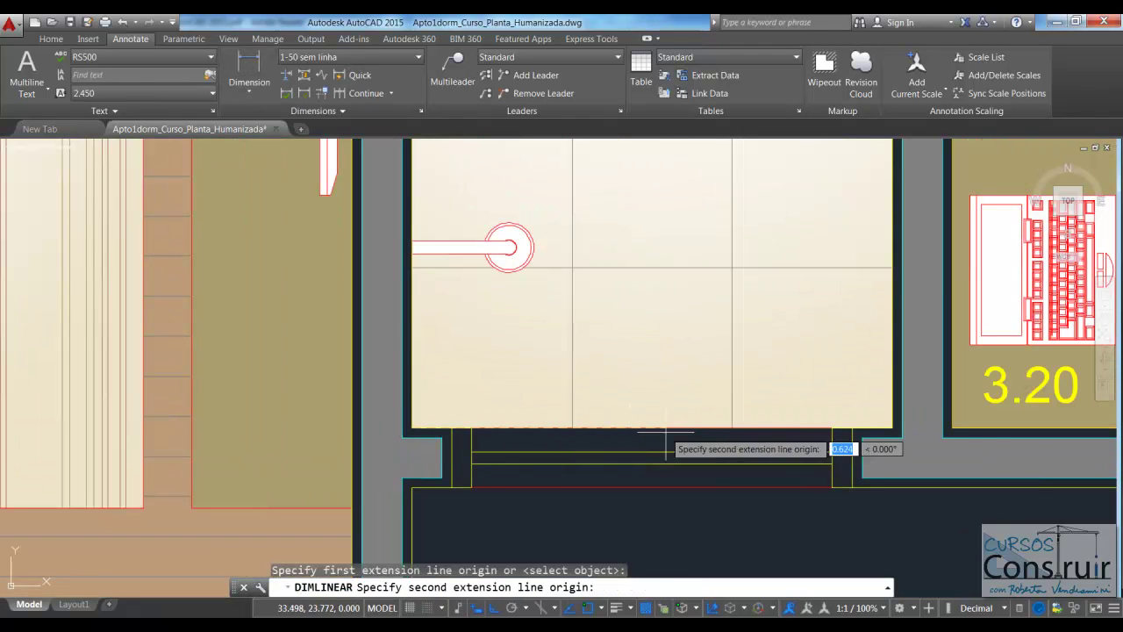
click(891, 427)
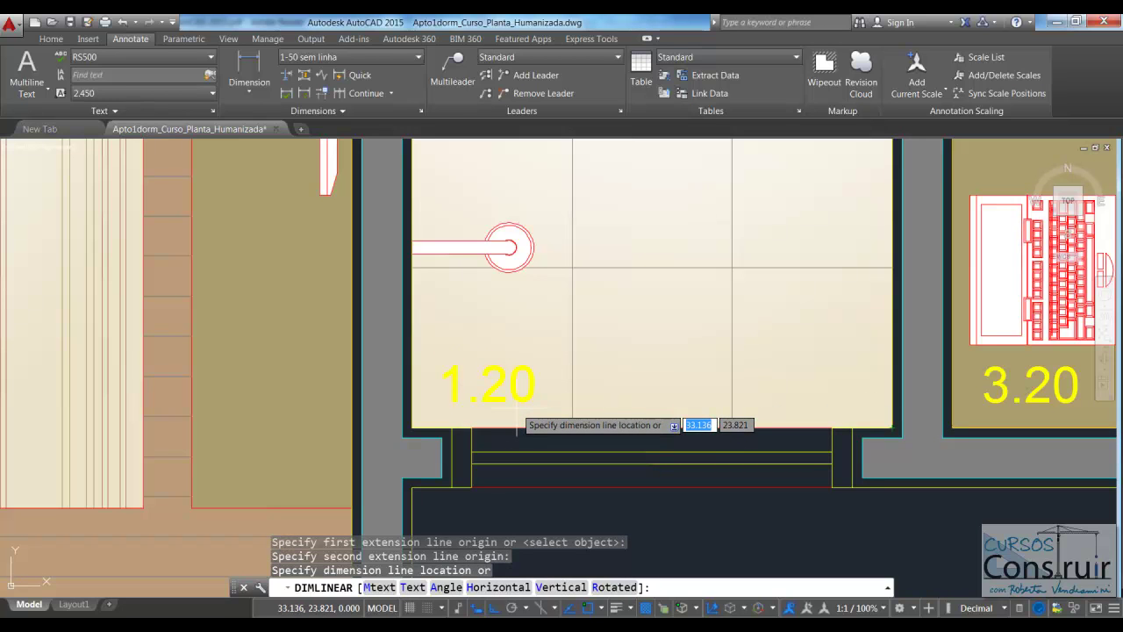
click(516, 407)
scroll(566, 410, down, 2)
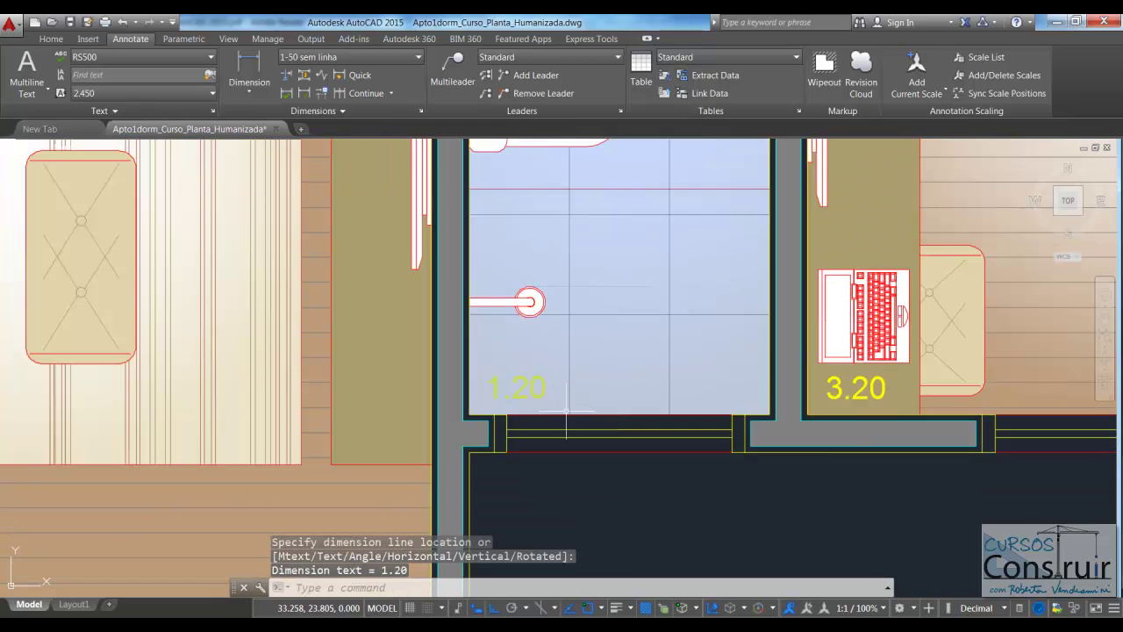
scroll(566, 410, down, 4)
scroll(597, 378, down, 3)
scroll(643, 340, up, 5)
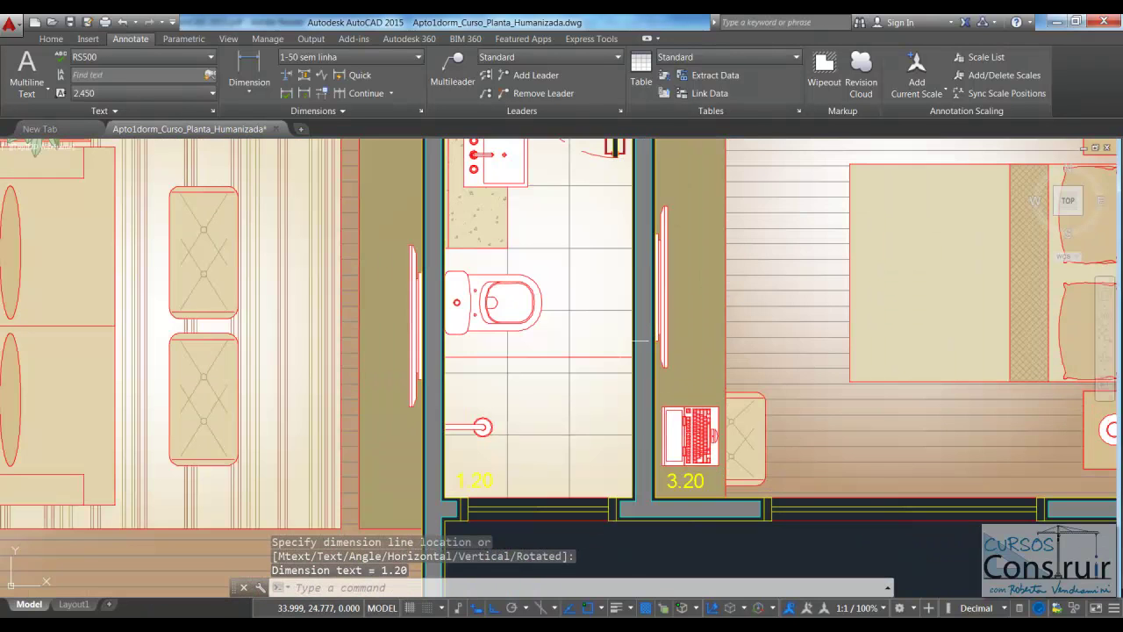
Step: Begin another linear dimension at the lower end of the bathroom wall
click(253, 67)
scroll(634, 507, up, 4)
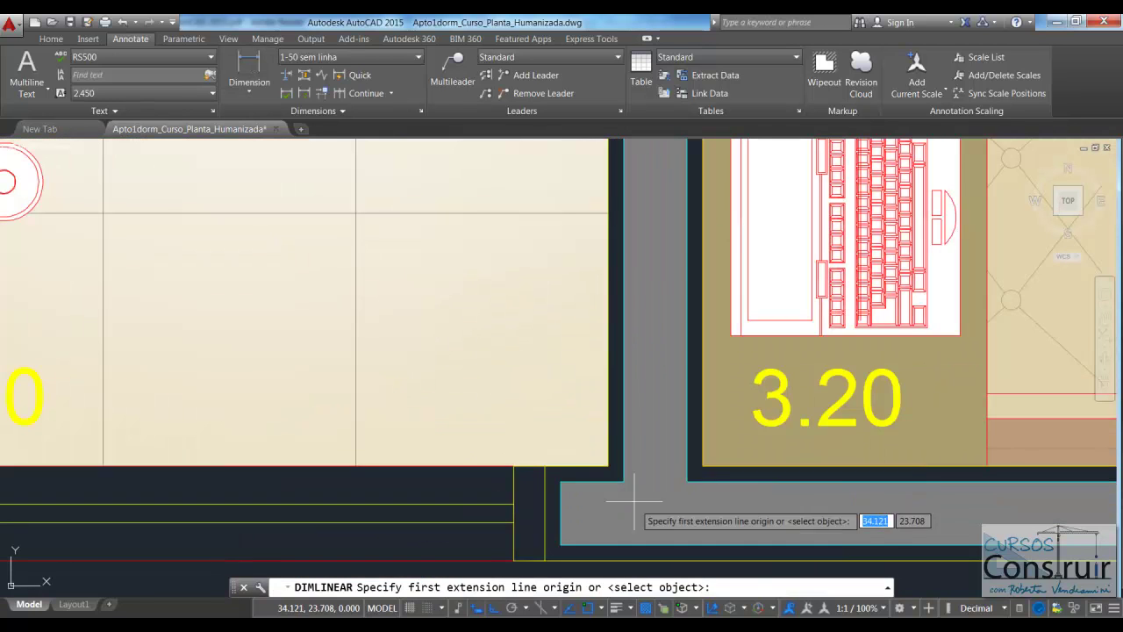
click(607, 465)
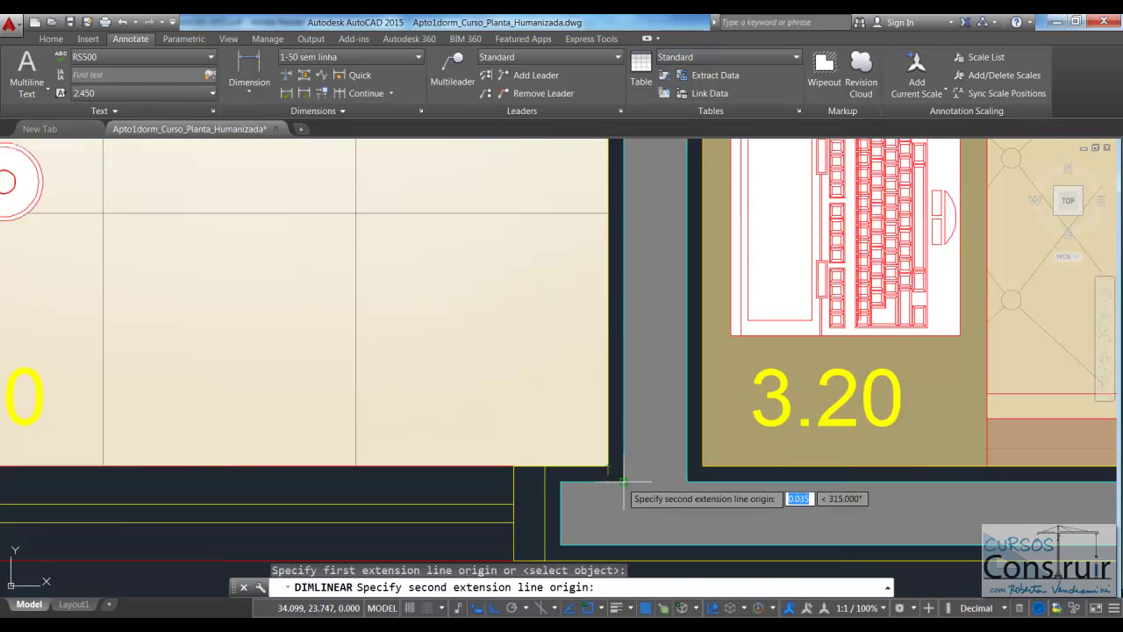
Step: Finish the vertical 2.80 dimension at the wall's top and place it beside the bathroom's right wall
scroll(614, 456, down, 3)
scroll(616, 215, up, 2)
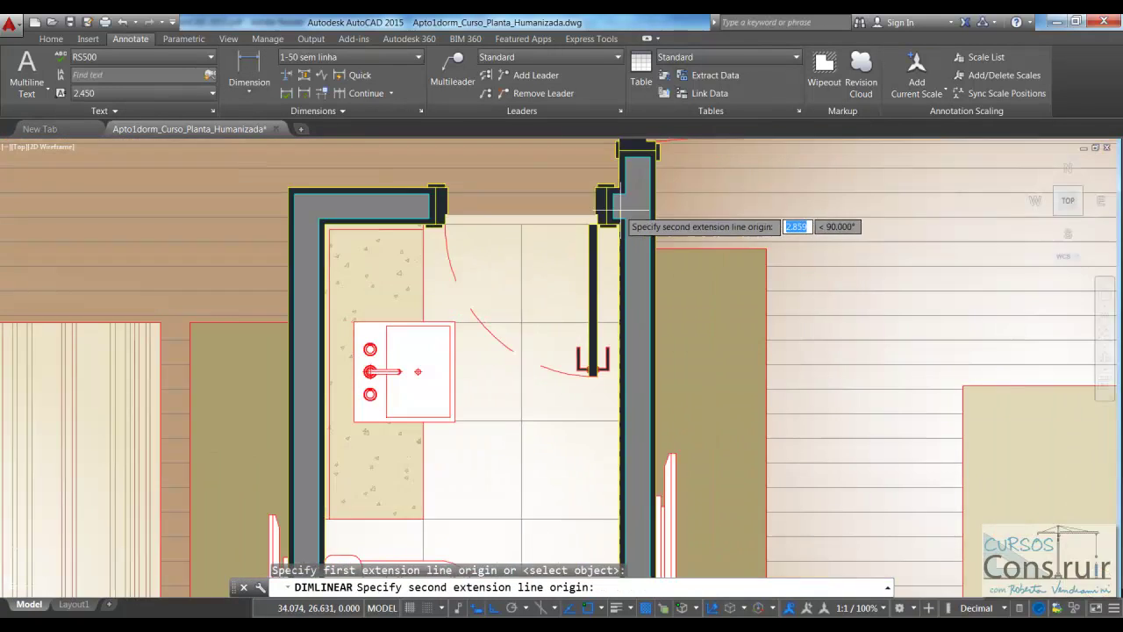
scroll(624, 219, up, 2)
scroll(601, 261, up, 2)
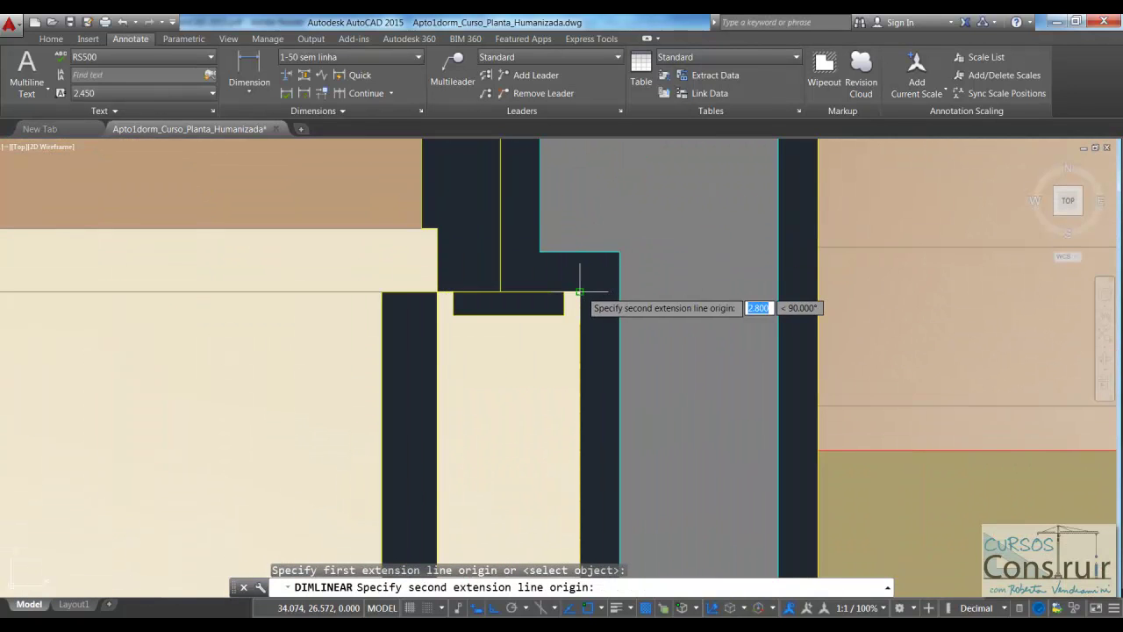
click(579, 291)
scroll(580, 297, down, 2)
scroll(581, 297, down, 1)
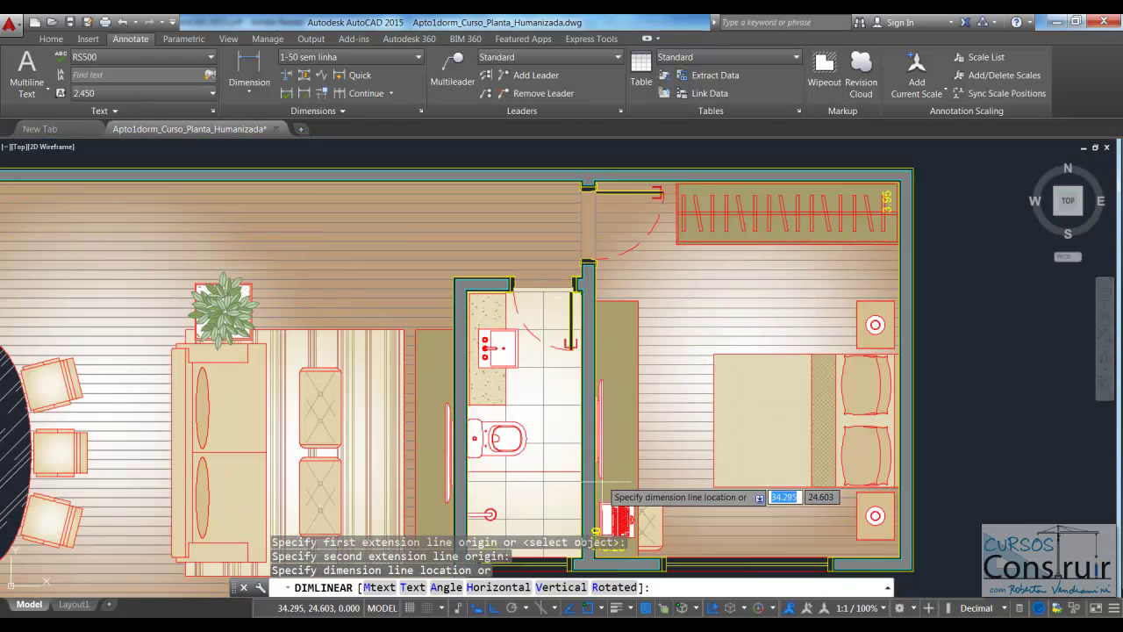
scroll(531, 379, down, 2)
scroll(628, 460, up, 3)
scroll(593, 471, up, 2)
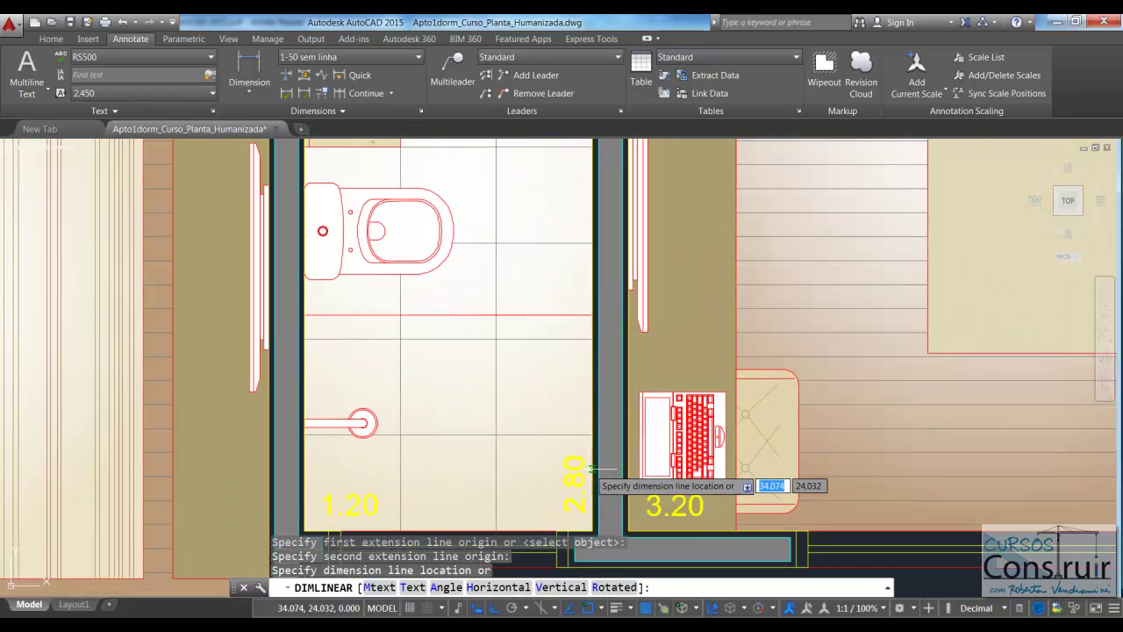
click(585, 409)
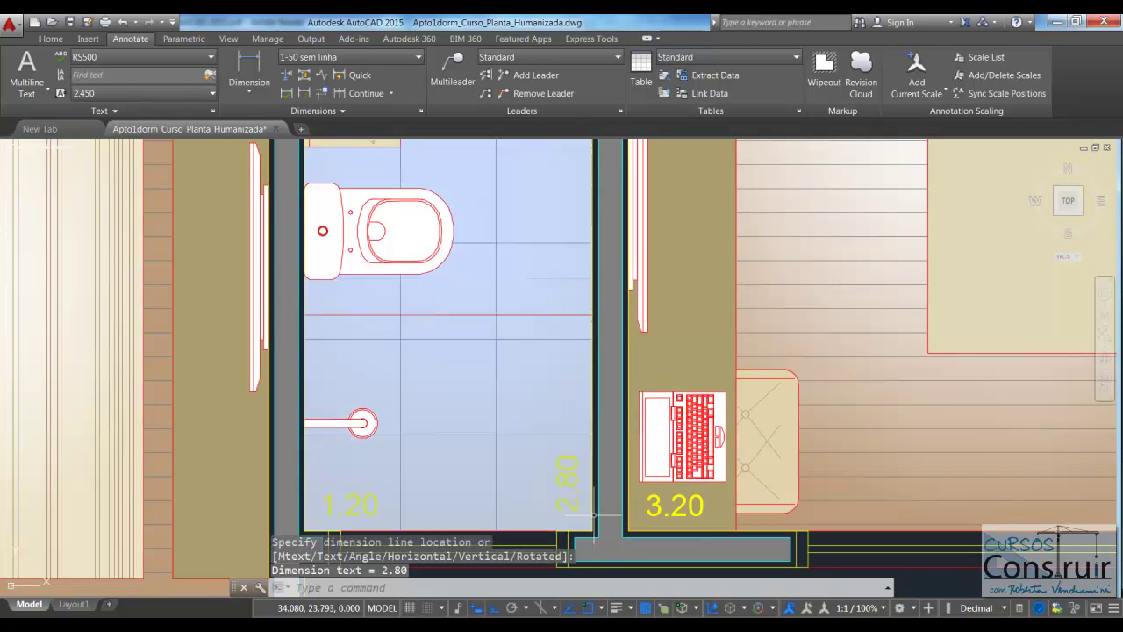
scroll(595, 195, down, 3)
scroll(595, 197, down, 2)
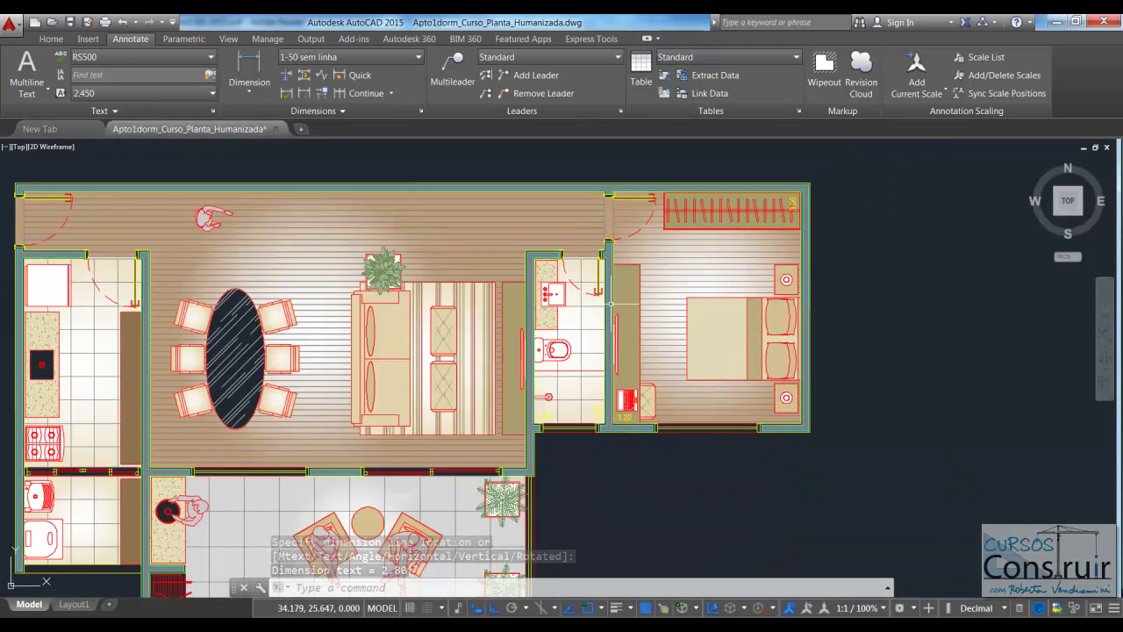
scroll(597, 211, up, 3)
scroll(596, 212, up, 3)
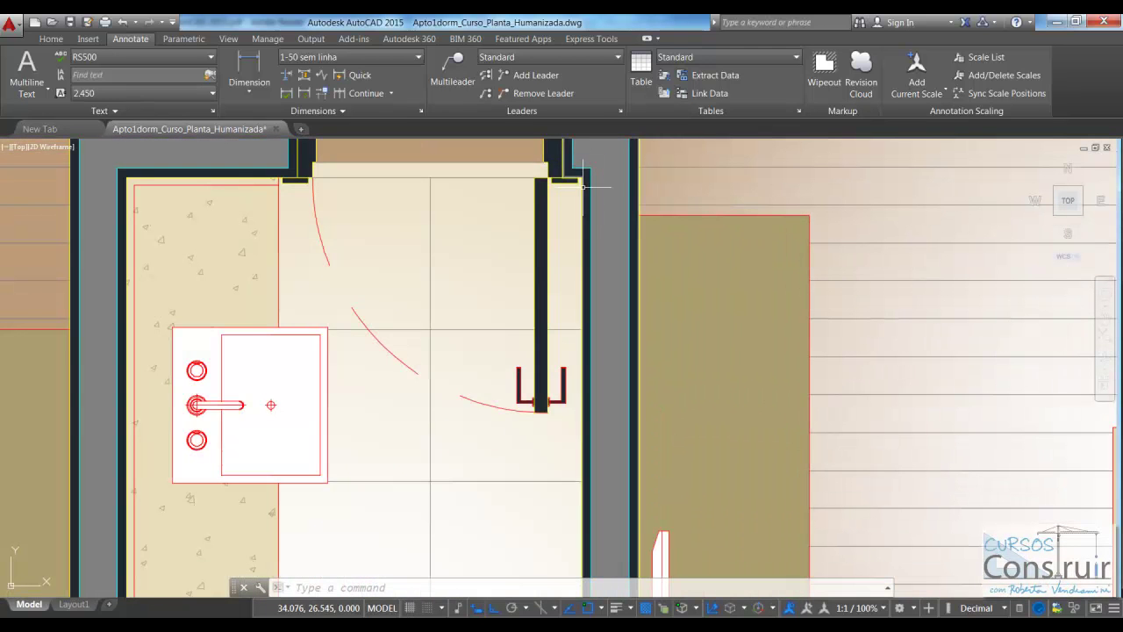
click(250, 69)
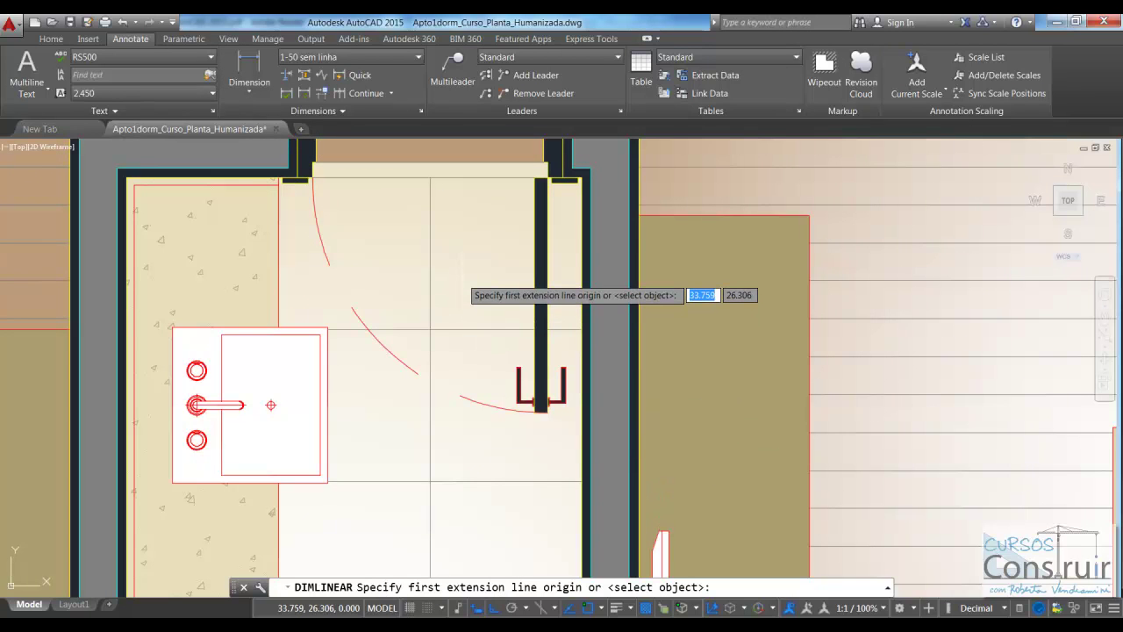
key(Return)
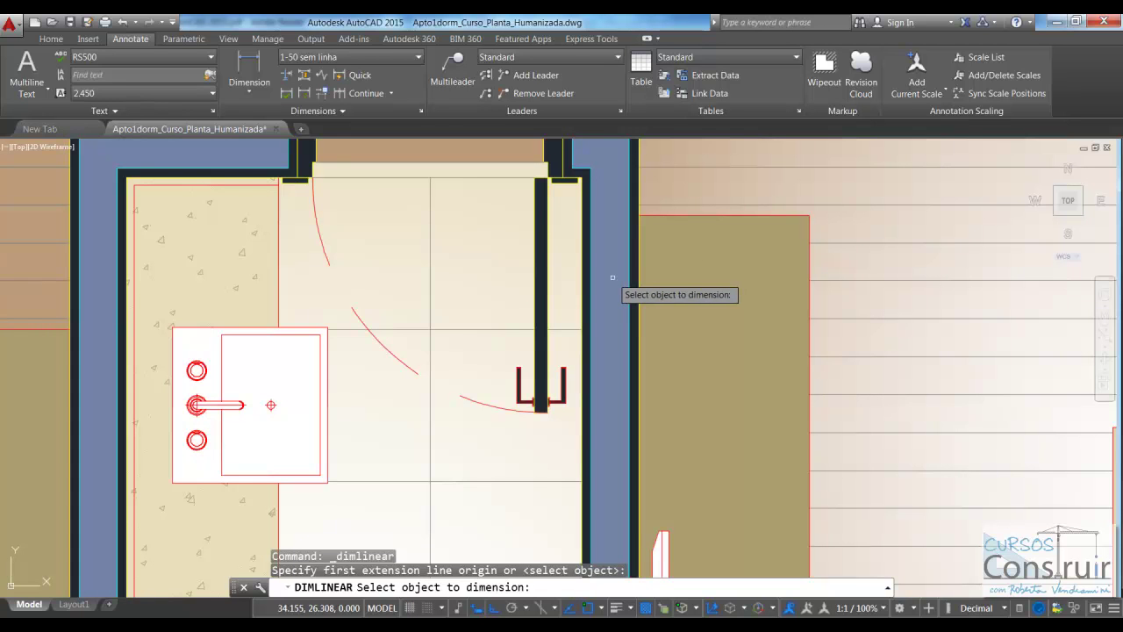
scroll(612, 277, down, 4)
scroll(605, 507, up, 5)
scroll(602, 509, up, 2)
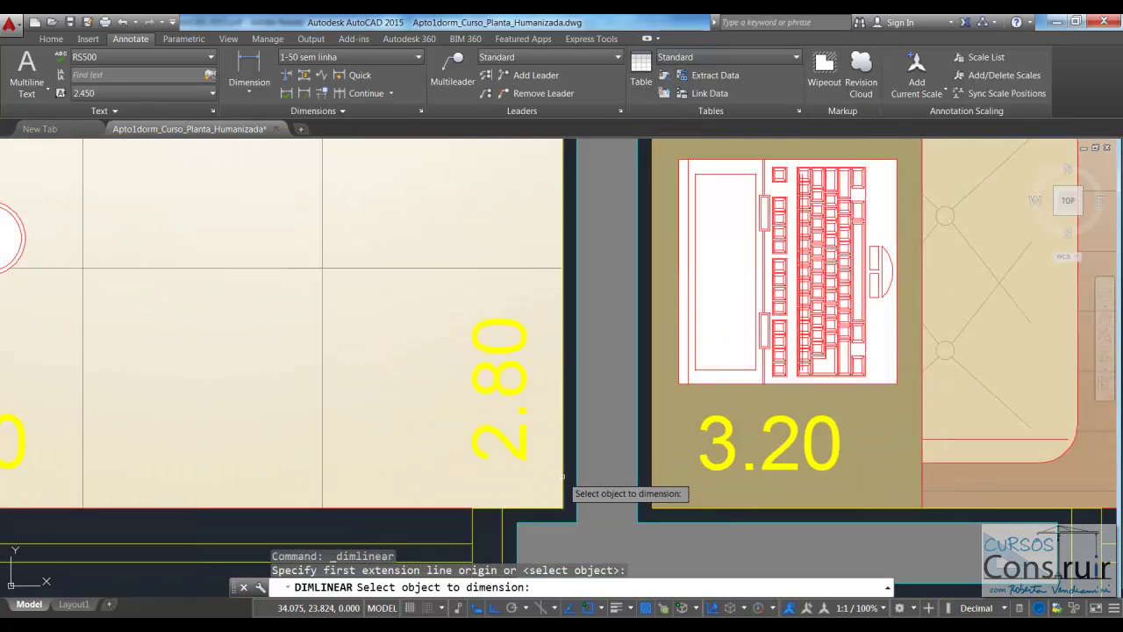
click(562, 477)
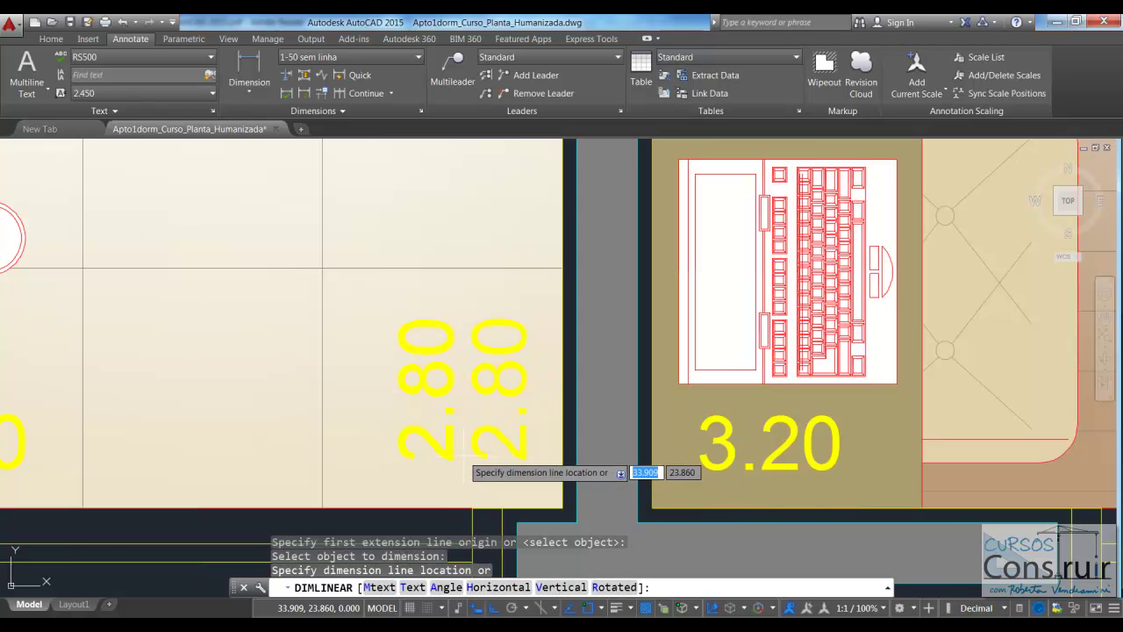
scroll(463, 457, down, 2)
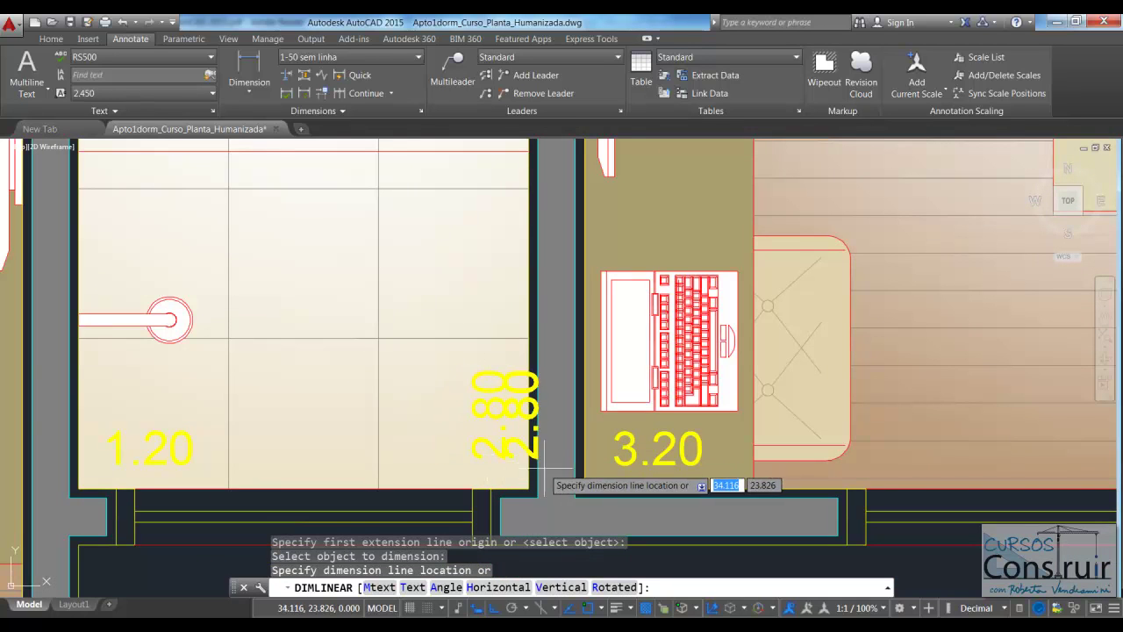
scroll(492, 454, down, 3)
scroll(509, 453, down, 2)
scroll(521, 453, up, 3)
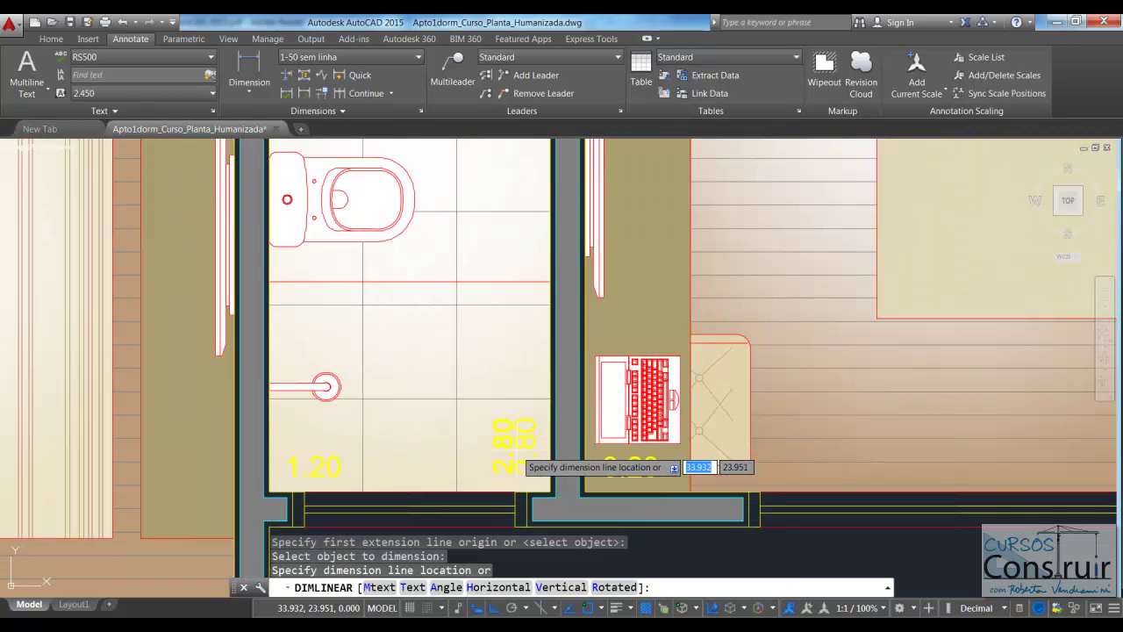
scroll(509, 449, up, 1)
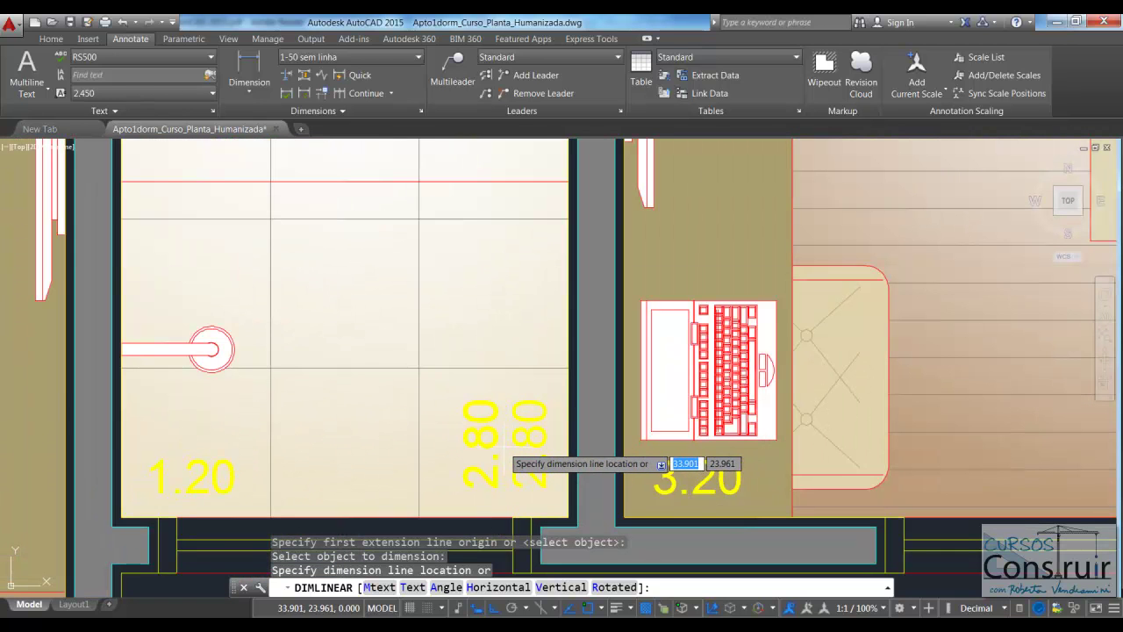
key(Escape)
scroll(614, 399, down, 2)
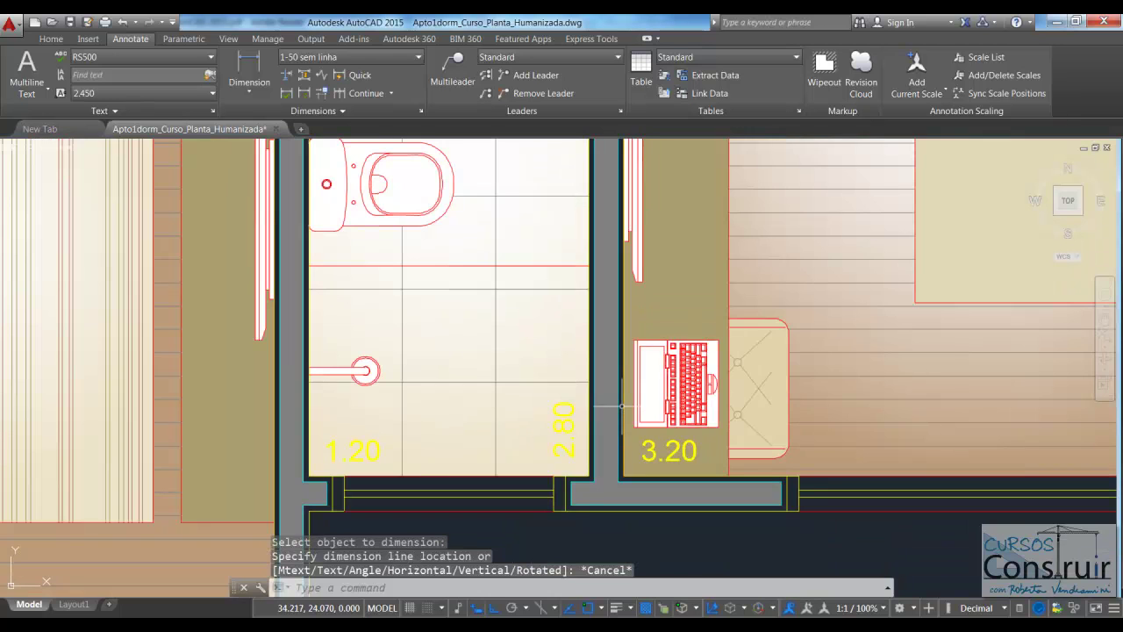
scroll(653, 450, down, 3)
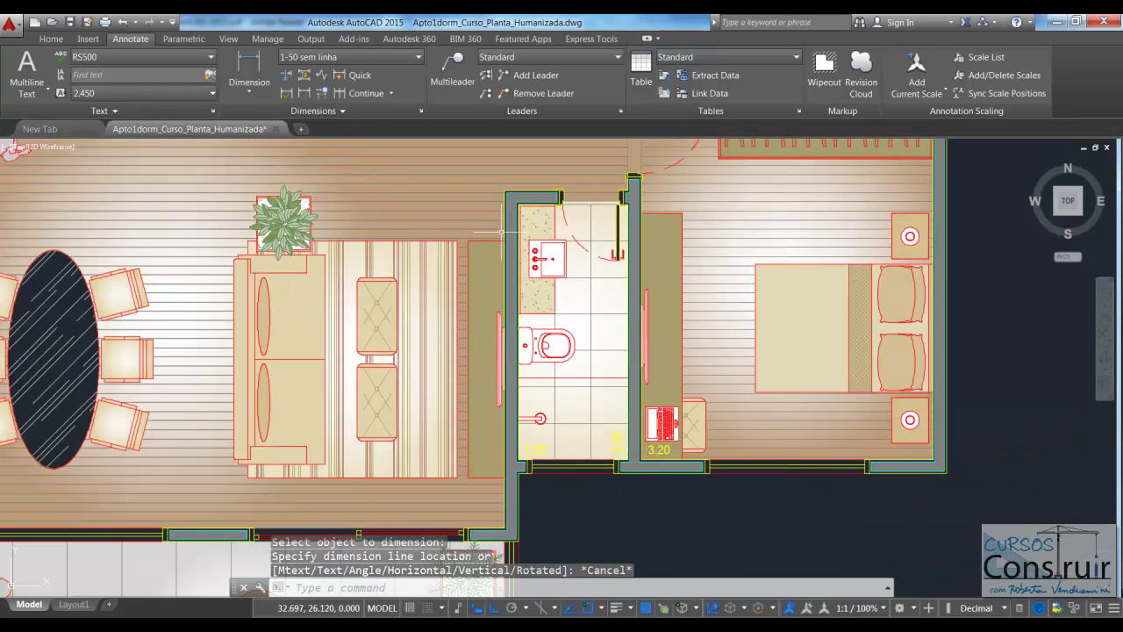
scroll(527, 228, down, 3)
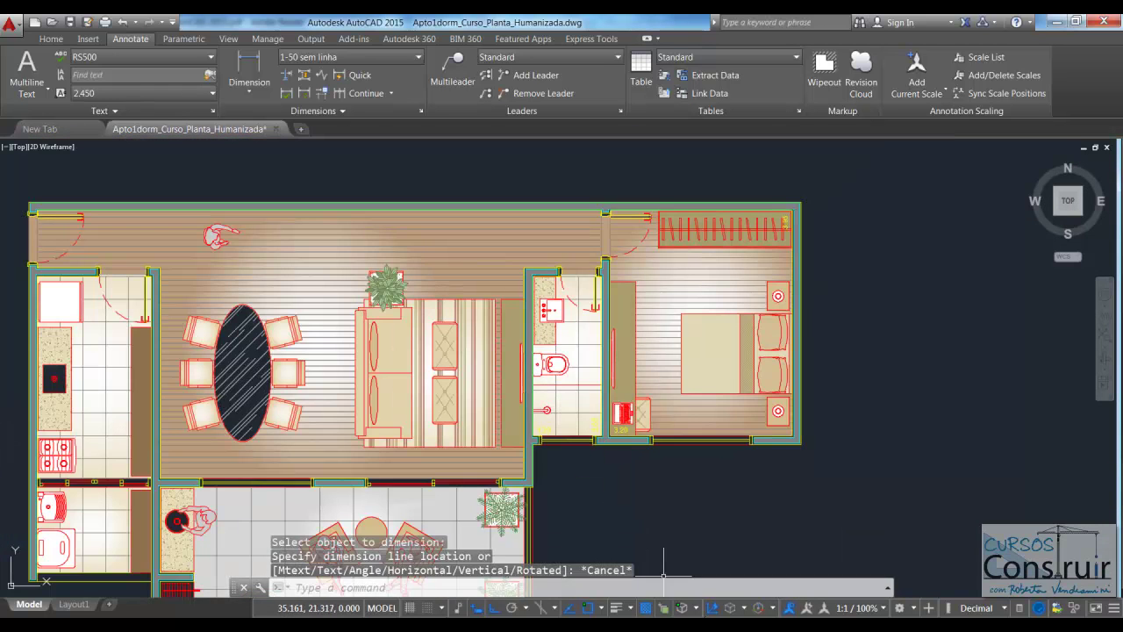
key(alt+Tab)
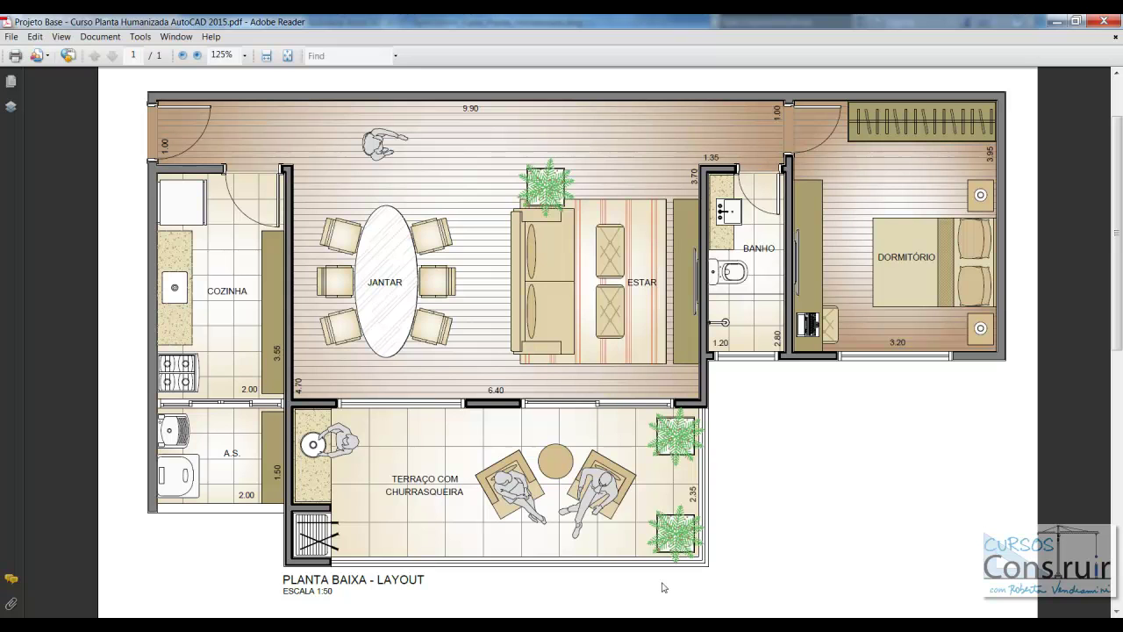
Step: Switch from the reference PDF back to the apartment drawing in AutoCAD
key(alt+Tab)
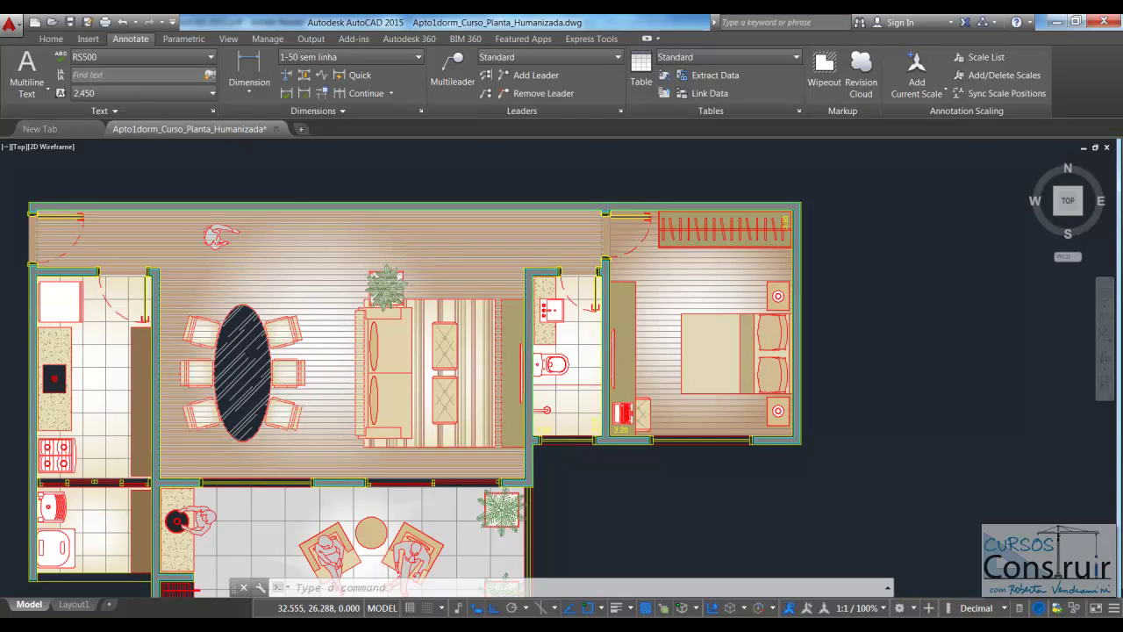
Step: Dimension the whole wall left of the bathroom as 3.70, placed just beside it
scroll(517, 279, up, 5)
scroll(519, 275, up, 2)
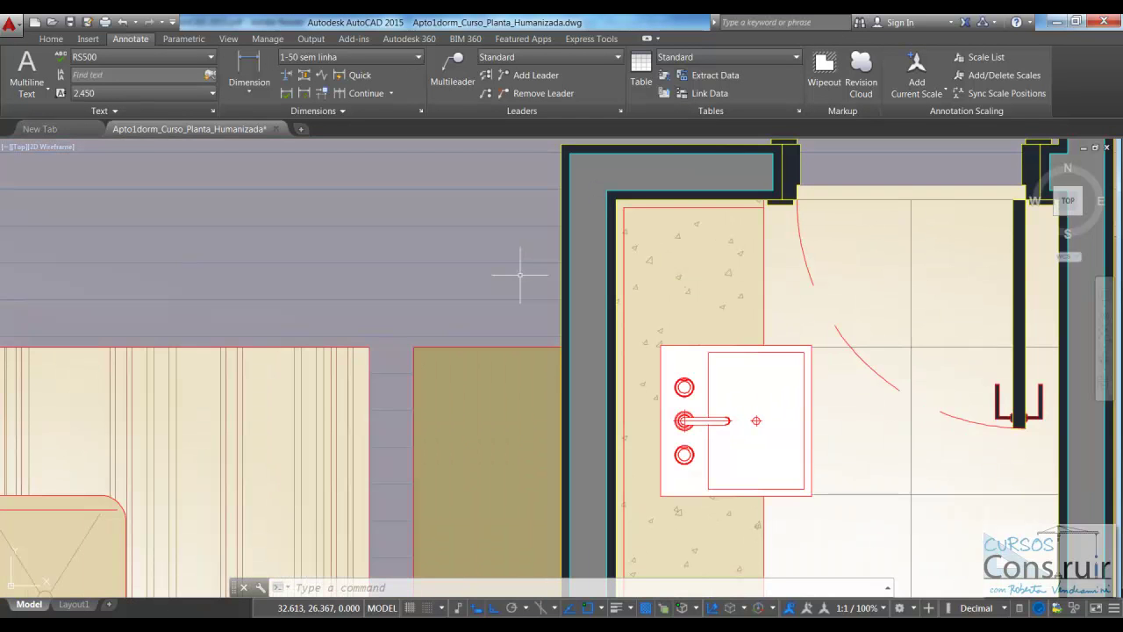
click(246, 67)
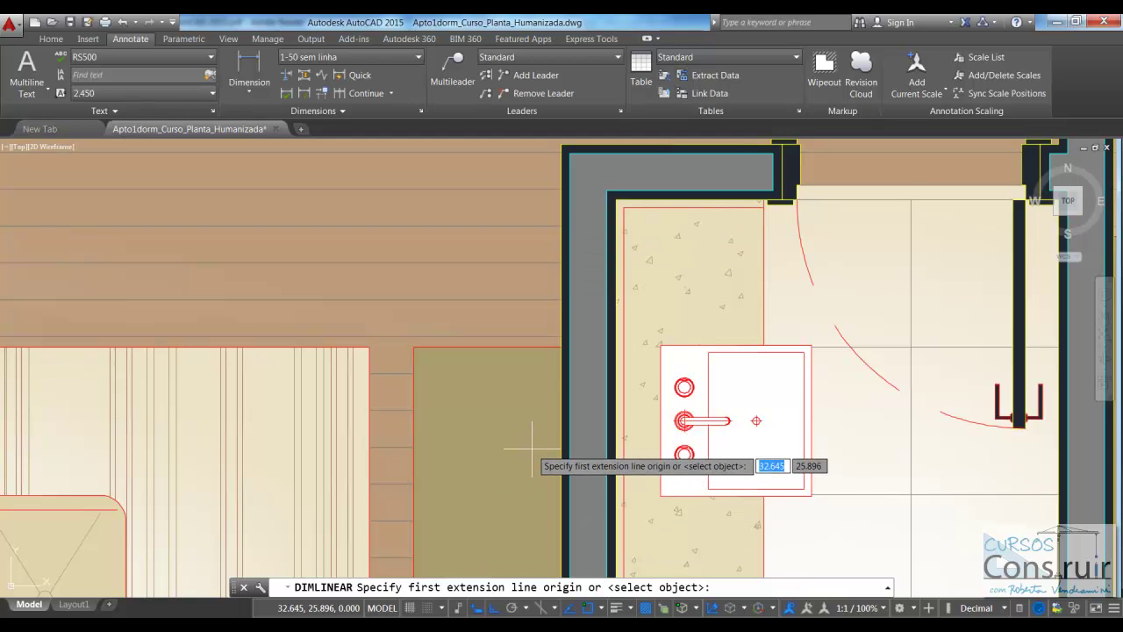
key(Return)
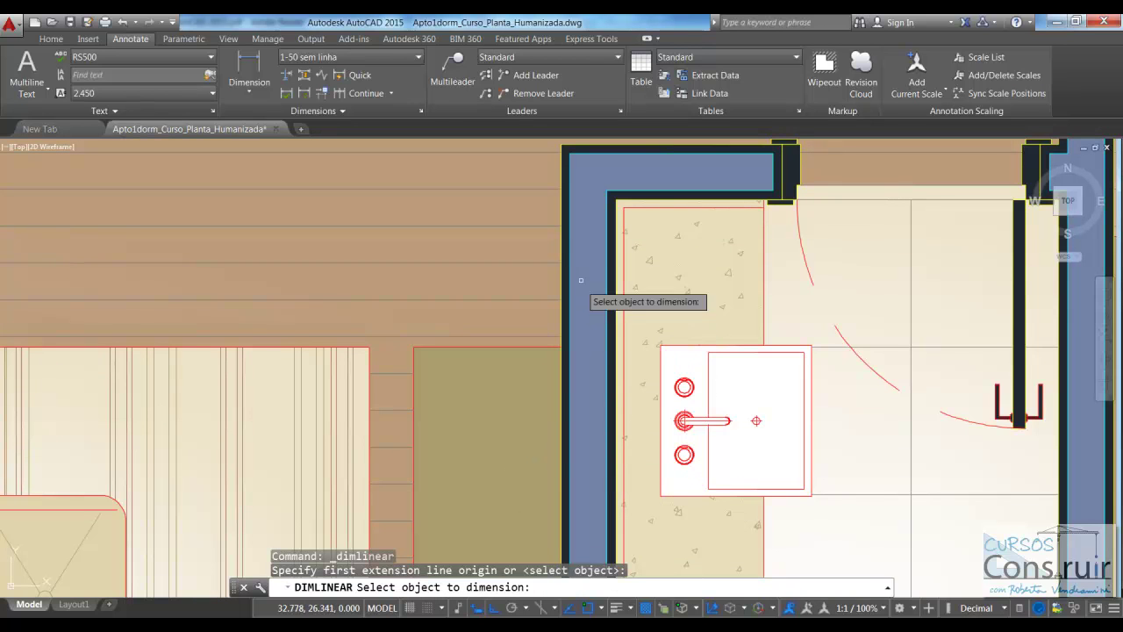
click(561, 242)
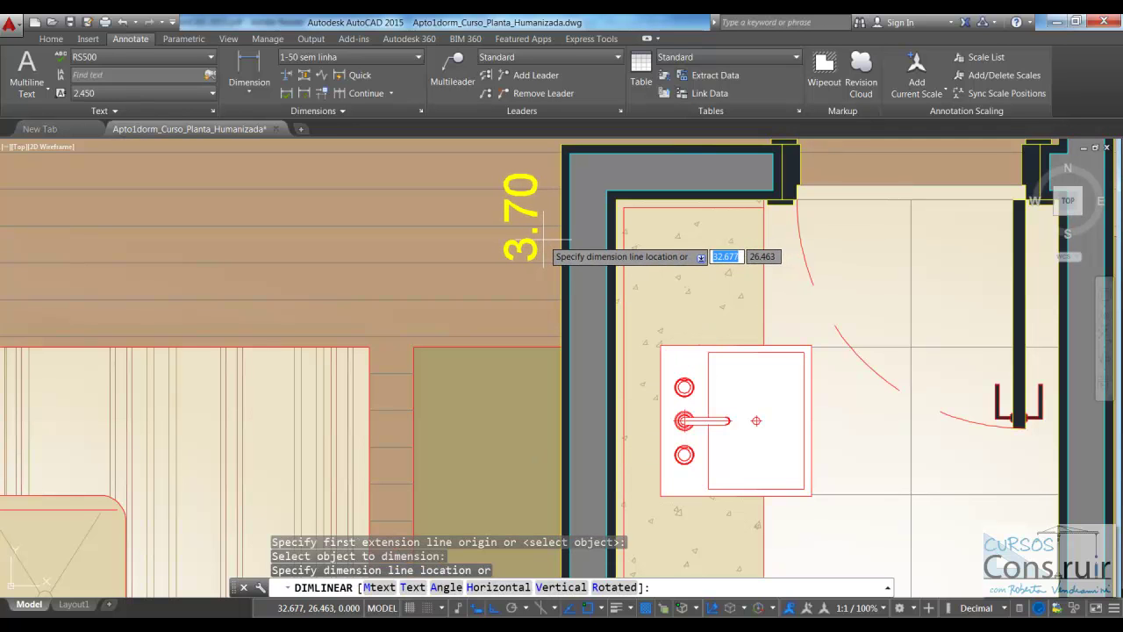
click(544, 242)
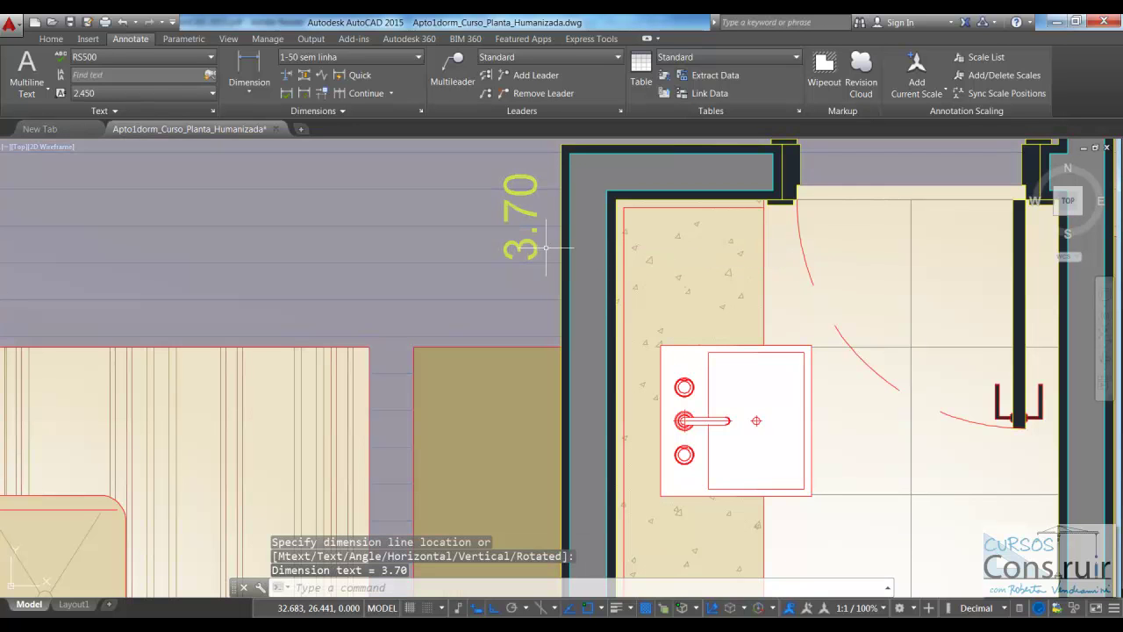
scroll(553, 256, down, 5)
scroll(433, 396, up, 3)
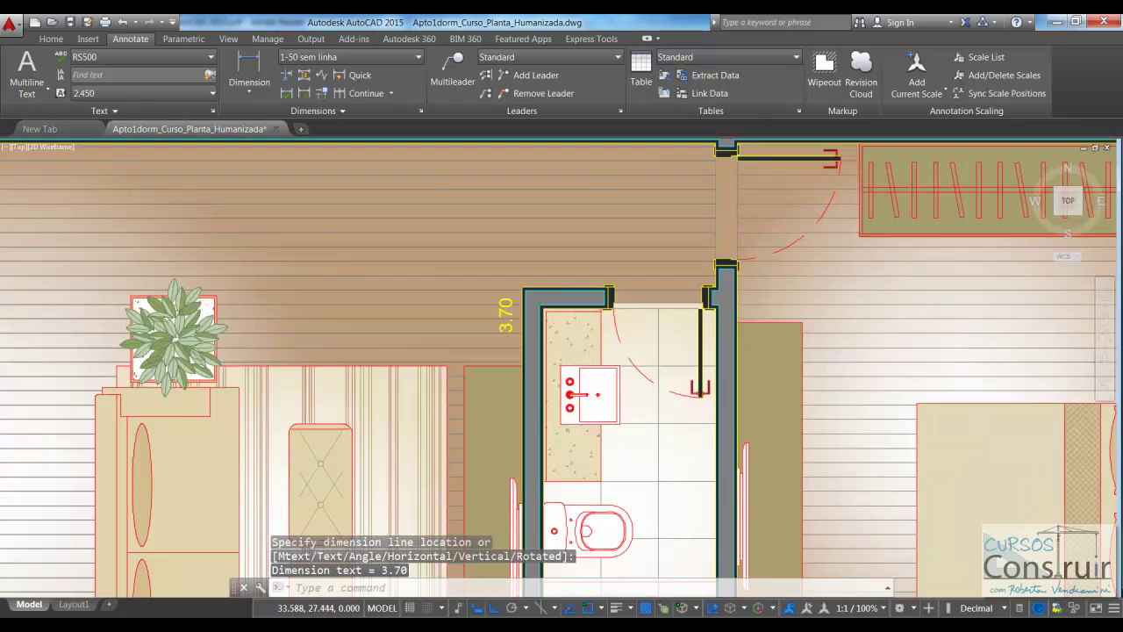
scroll(434, 396, up, 3)
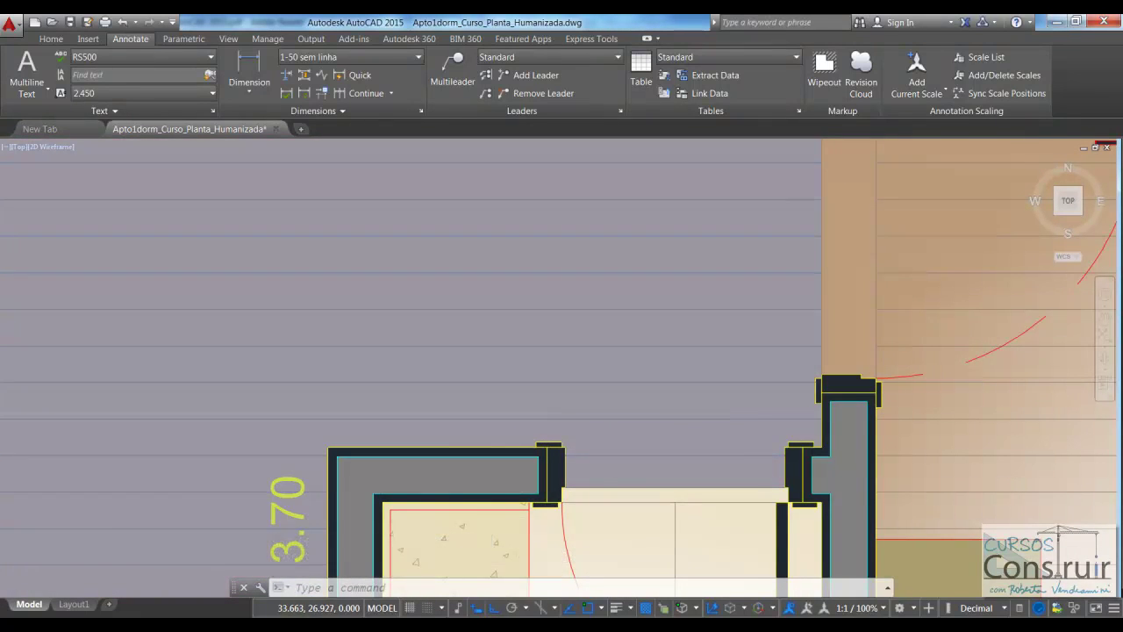
Step: Dimension the bathroom's top as 1.35 between its left and right wall corners, placed above the wall
scroll(668, 378, down, 2)
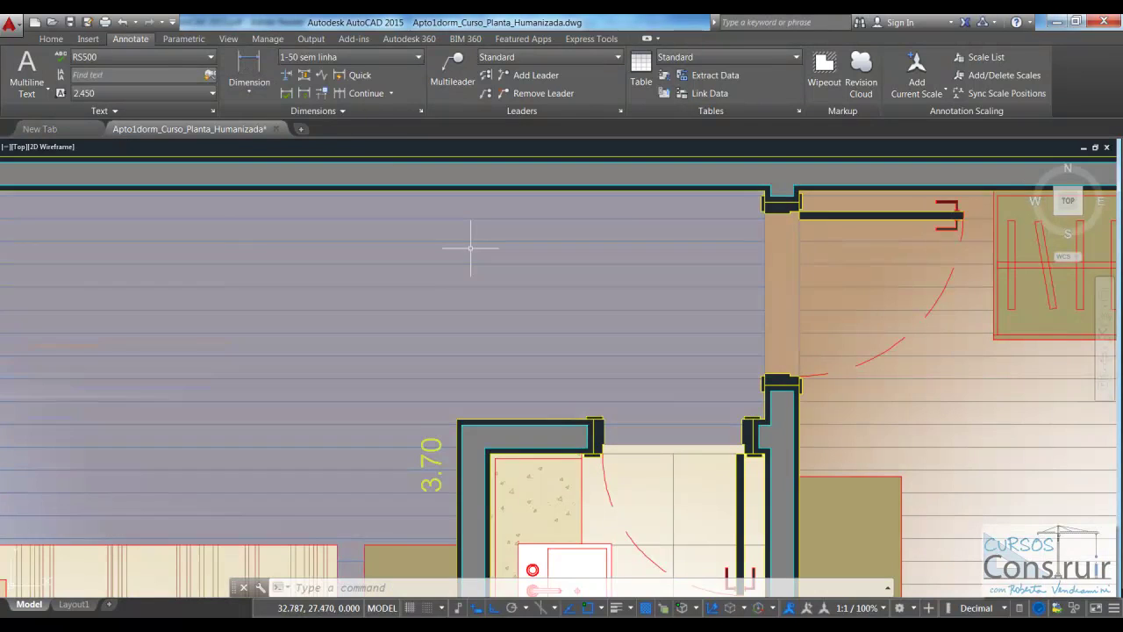
key(Return)
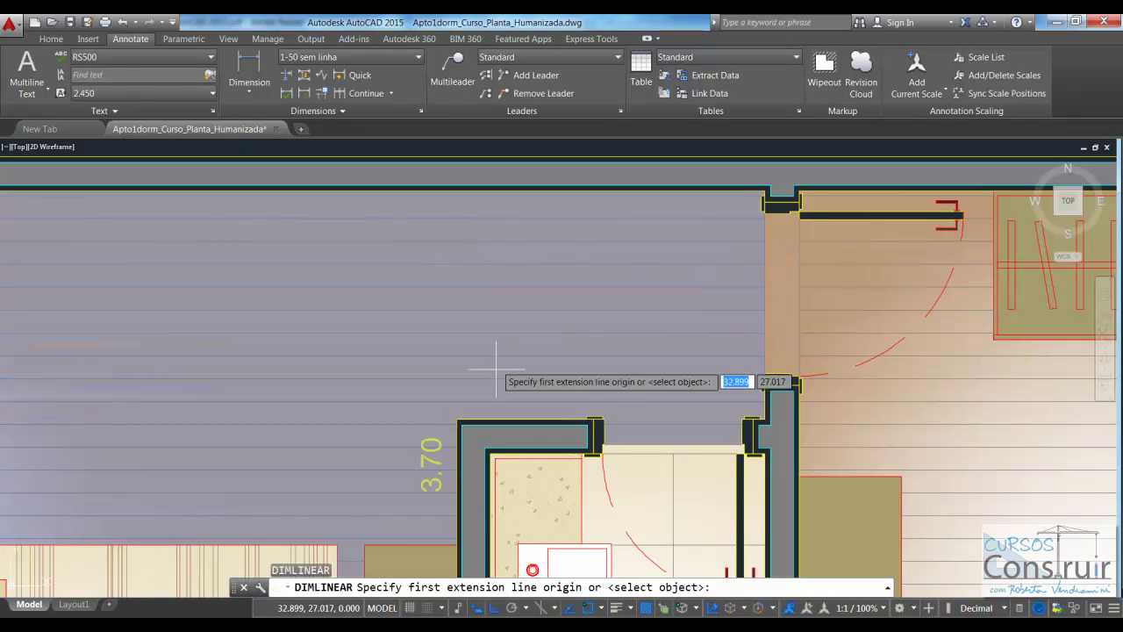
scroll(498, 446, up, 2)
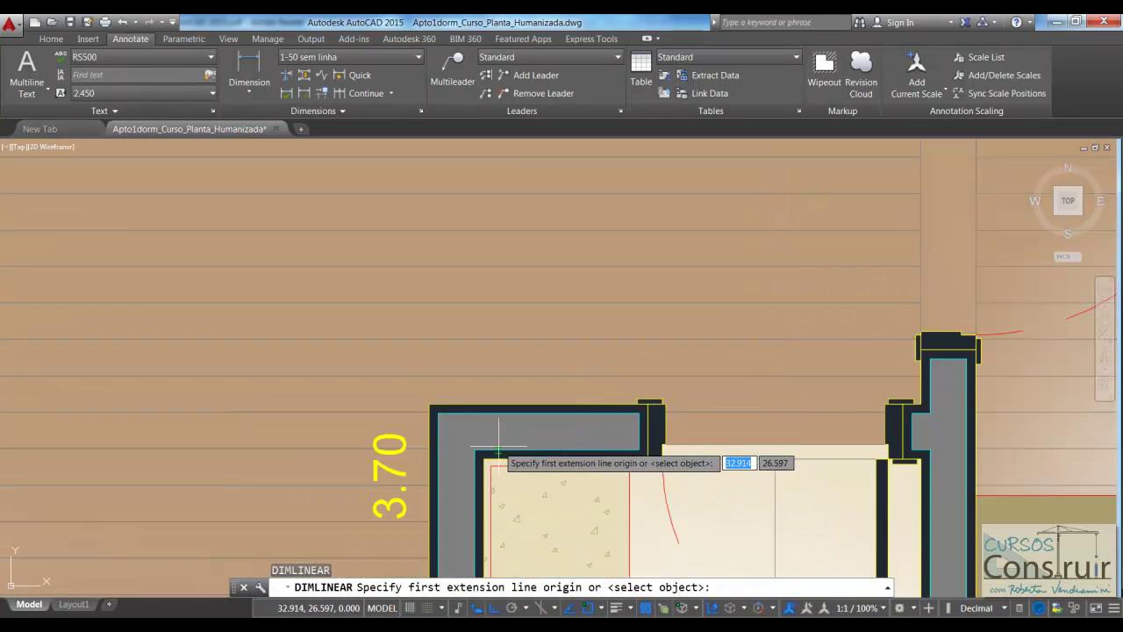
click(429, 405)
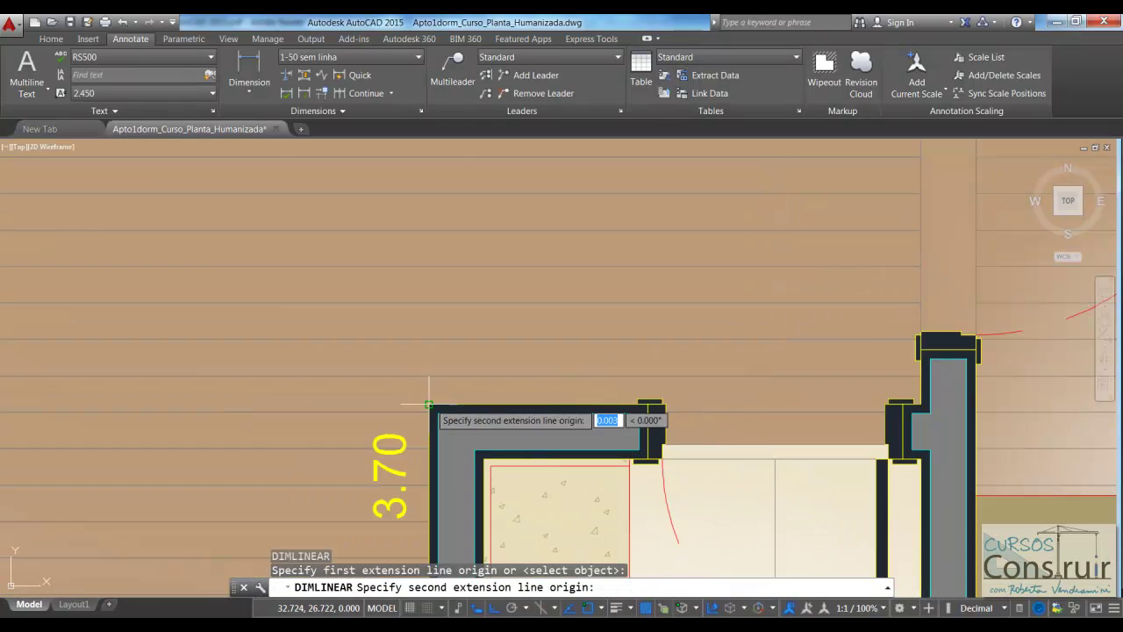
click(889, 405)
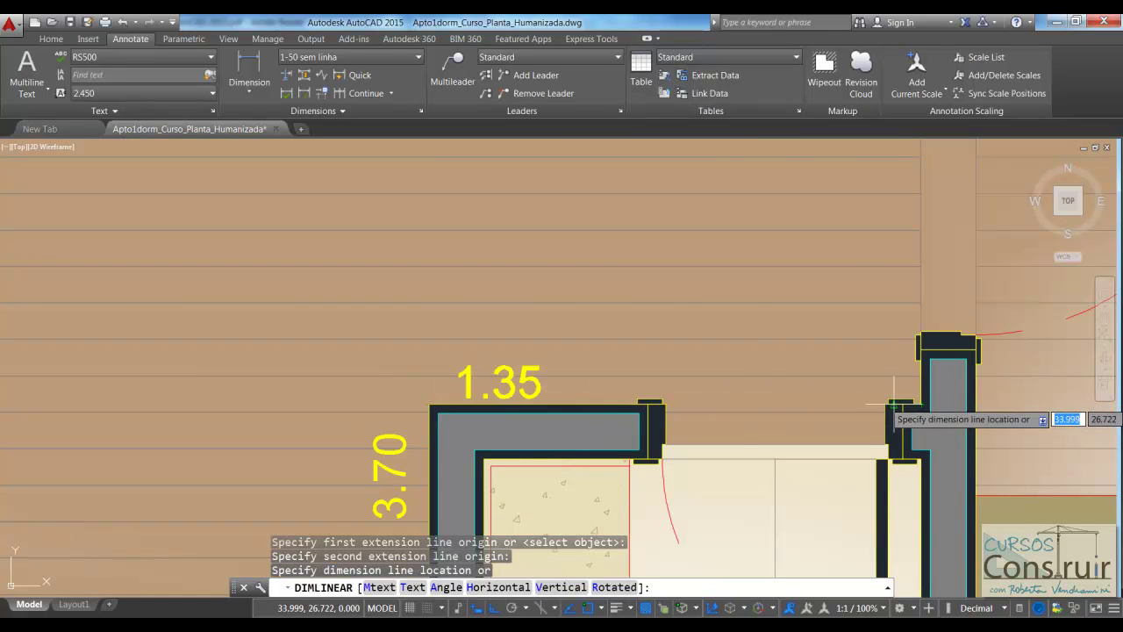
click(533, 394)
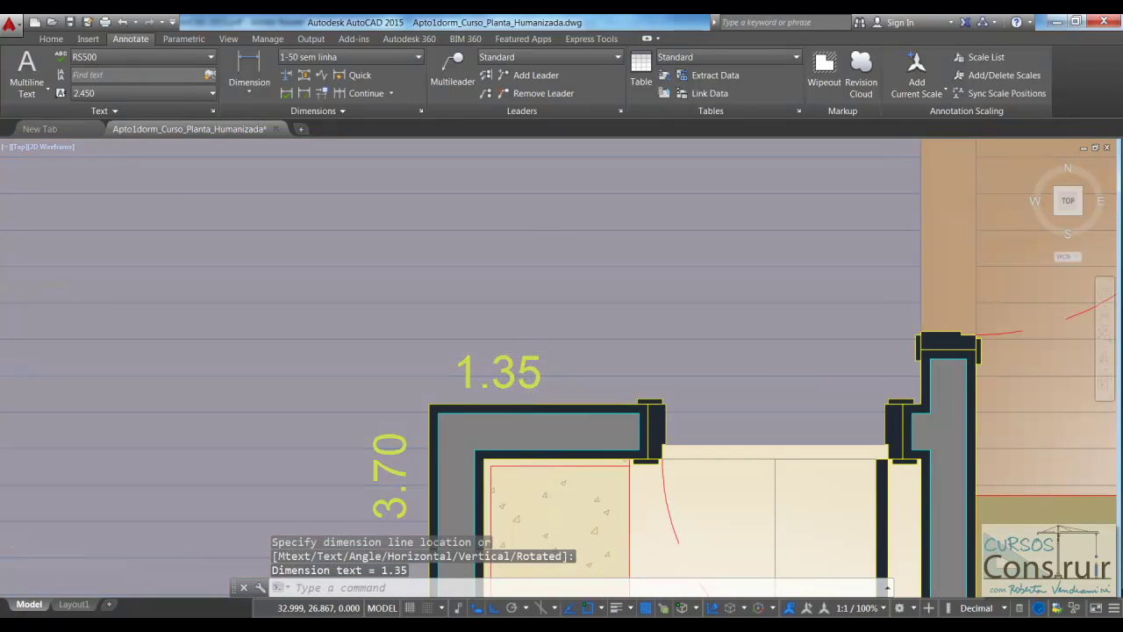
scroll(518, 351, down, 4)
scroll(724, 245, up, 2)
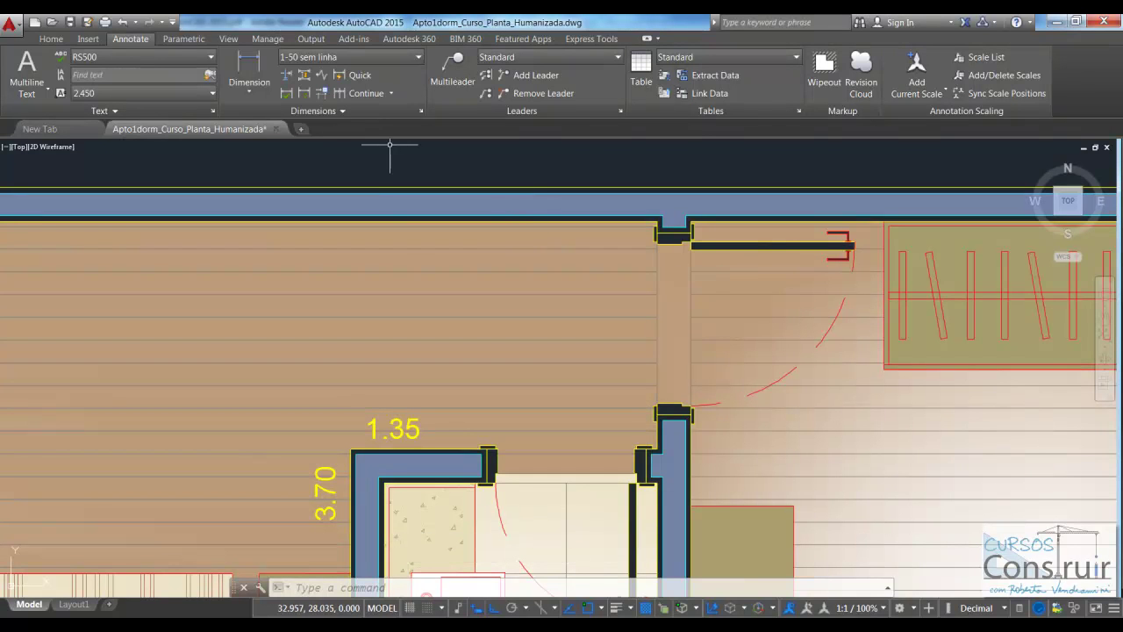
Step: Add a vertical 1.00 dimension from the top wall corner to the bathroom wall corner, beside the opening
click(249, 72)
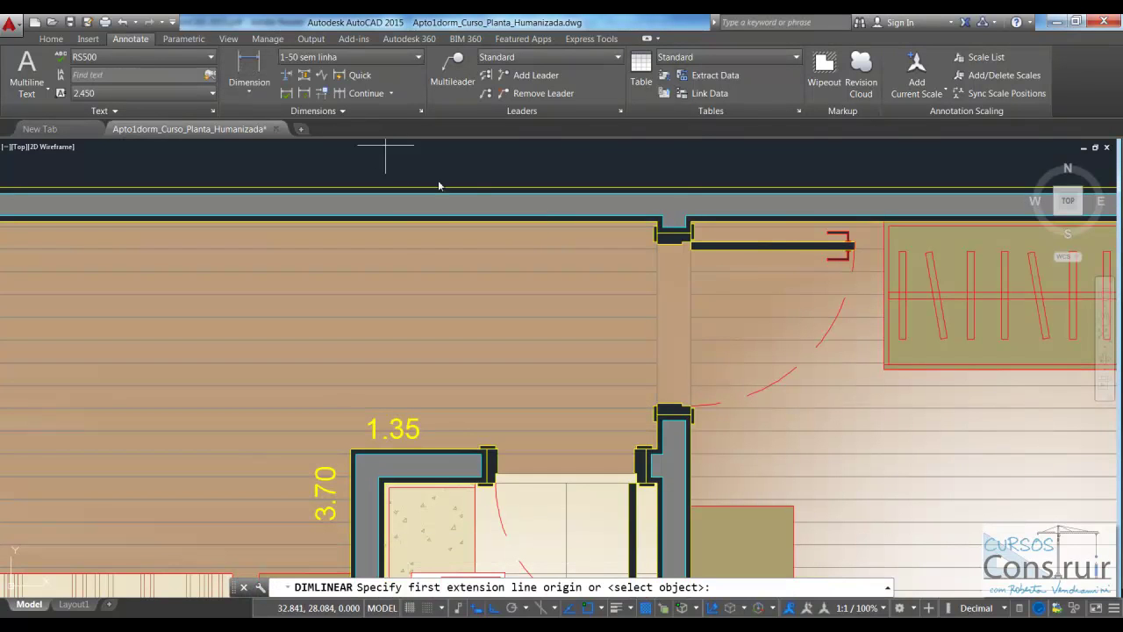
click(657, 220)
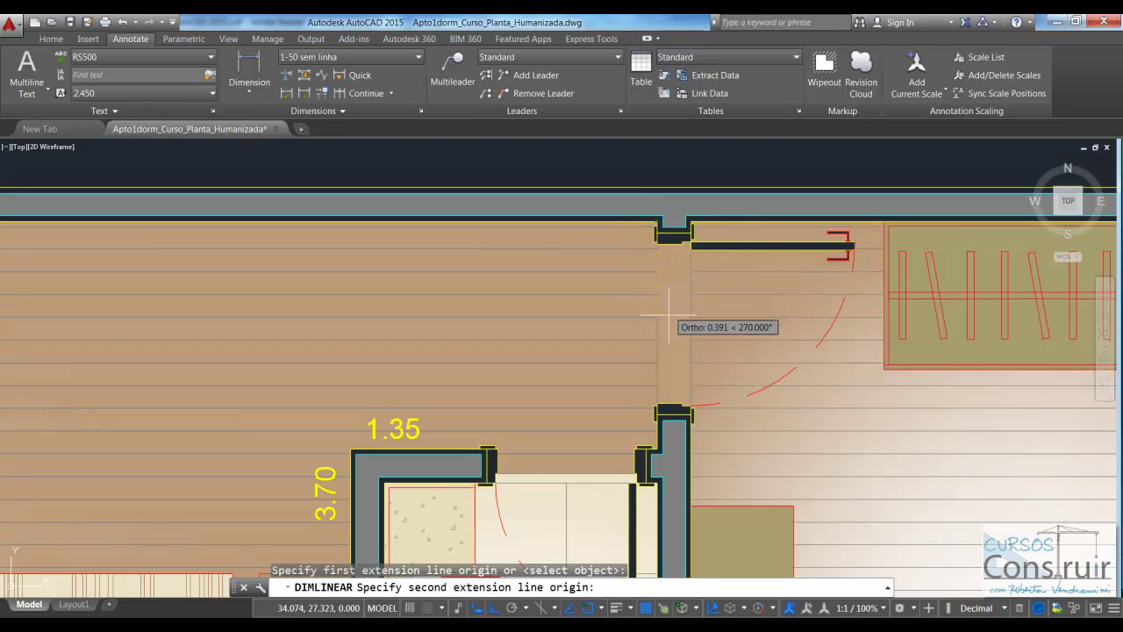
click(657, 449)
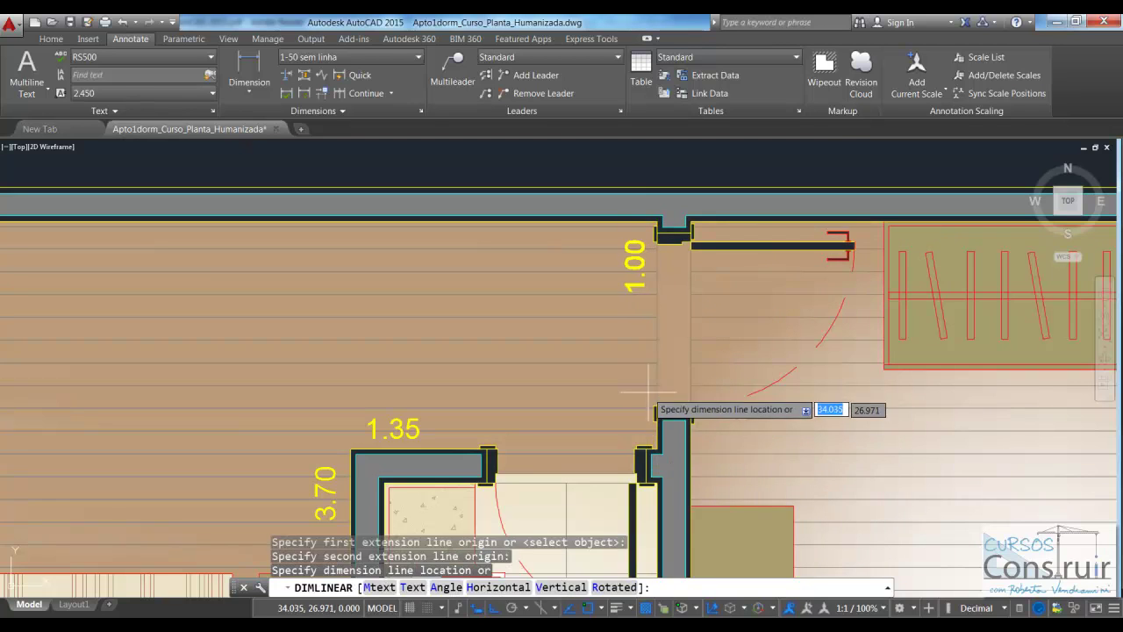
click(647, 307)
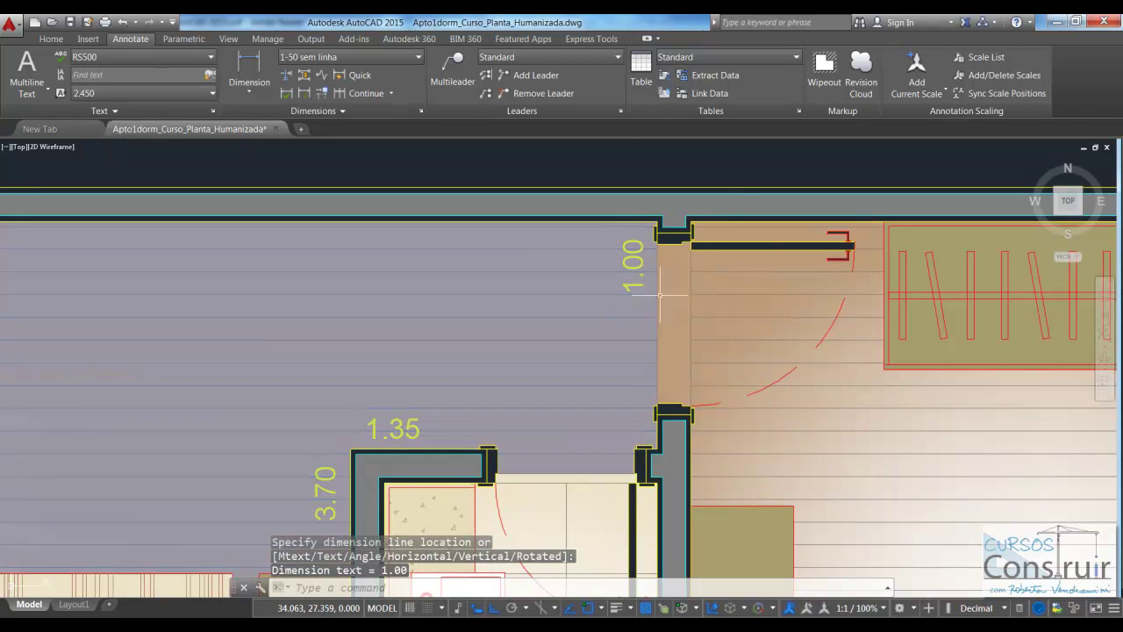
scroll(688, 197, down, 5)
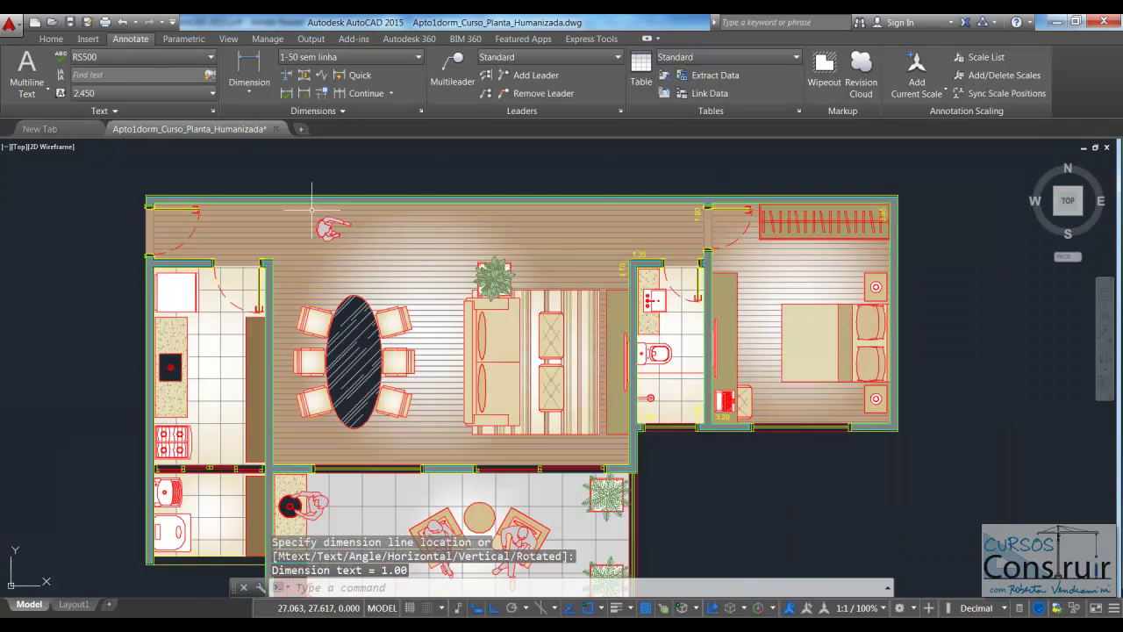
scroll(312, 209, up, 4)
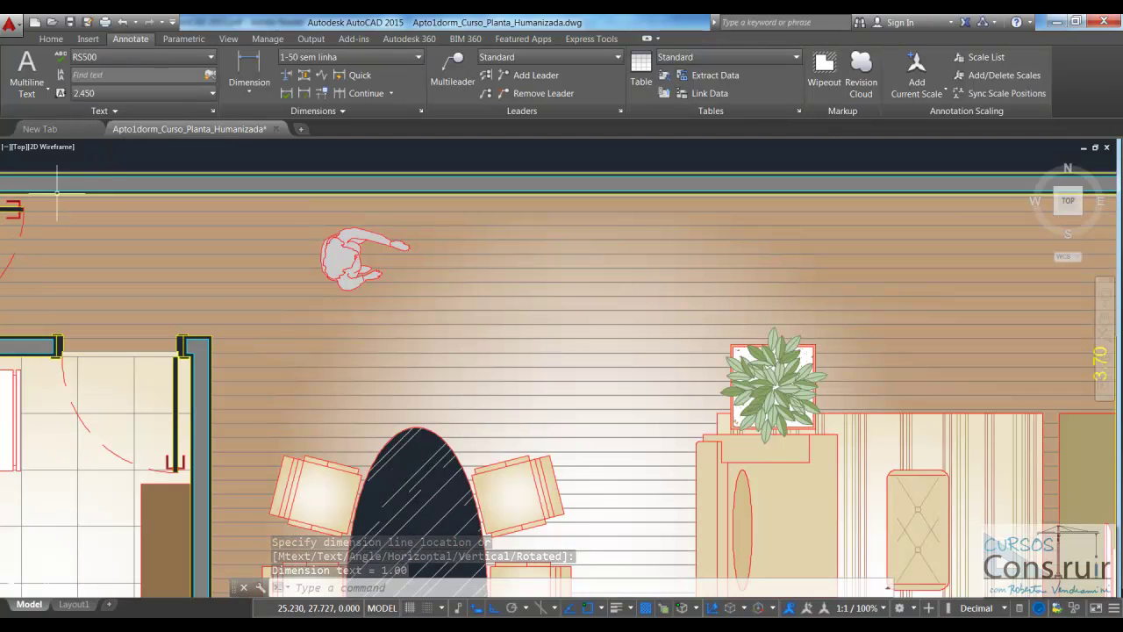
Step: Dimension the whole long top wall of the living and dining area as 9.90
scroll(601, 205, down, 2)
scroll(225, 202, up, 1)
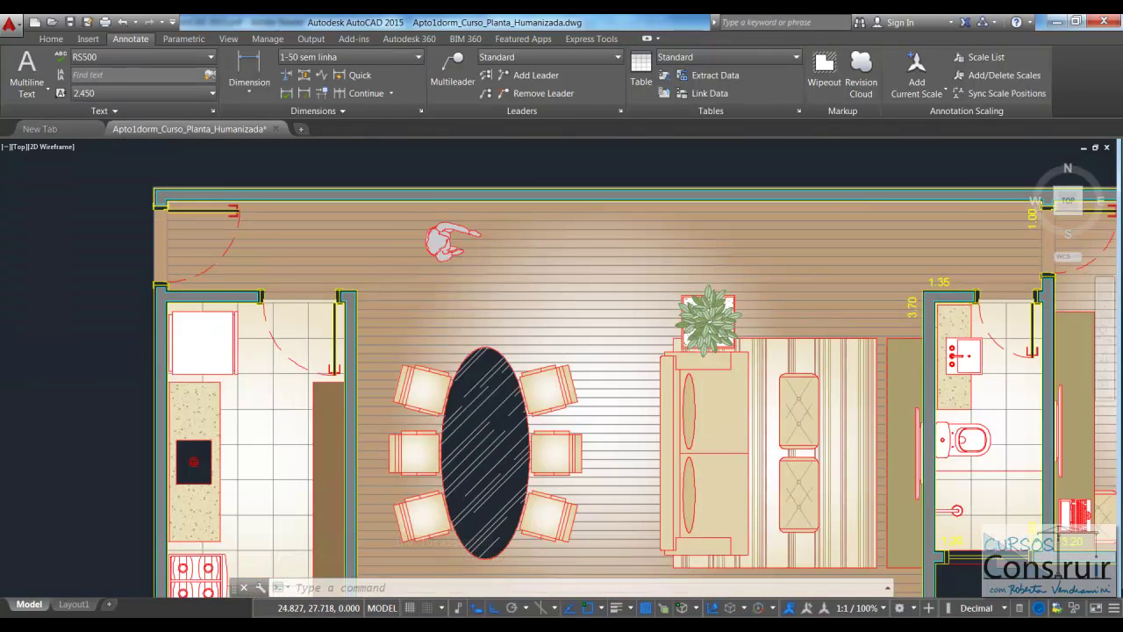
scroll(224, 189, up, 4)
scroll(306, 227, down, 2)
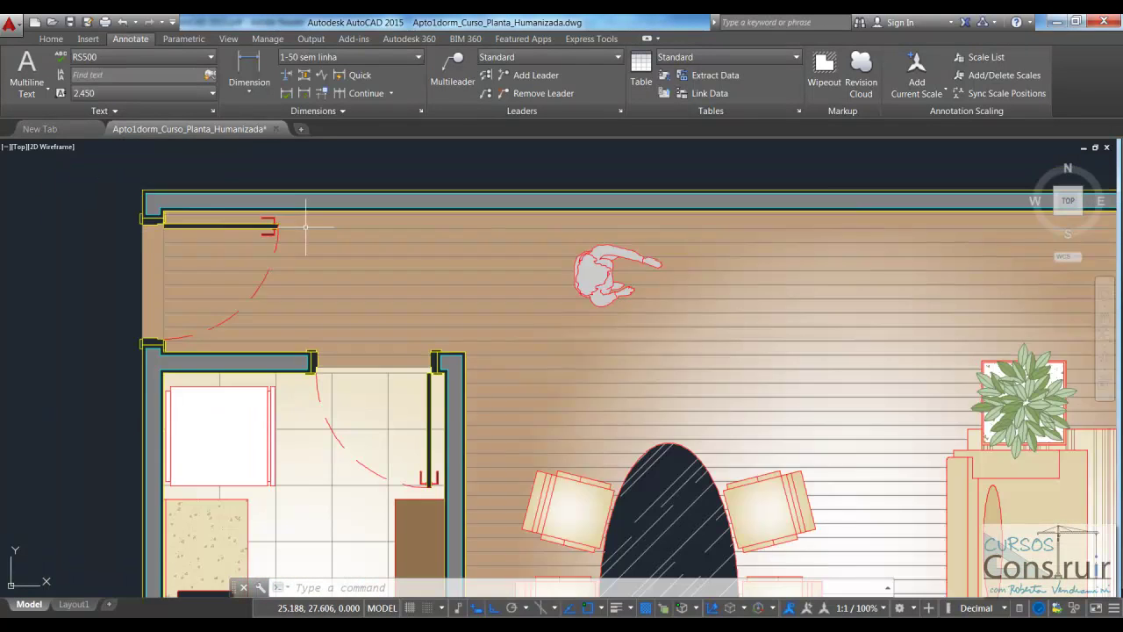
scroll(268, 225, down, 2)
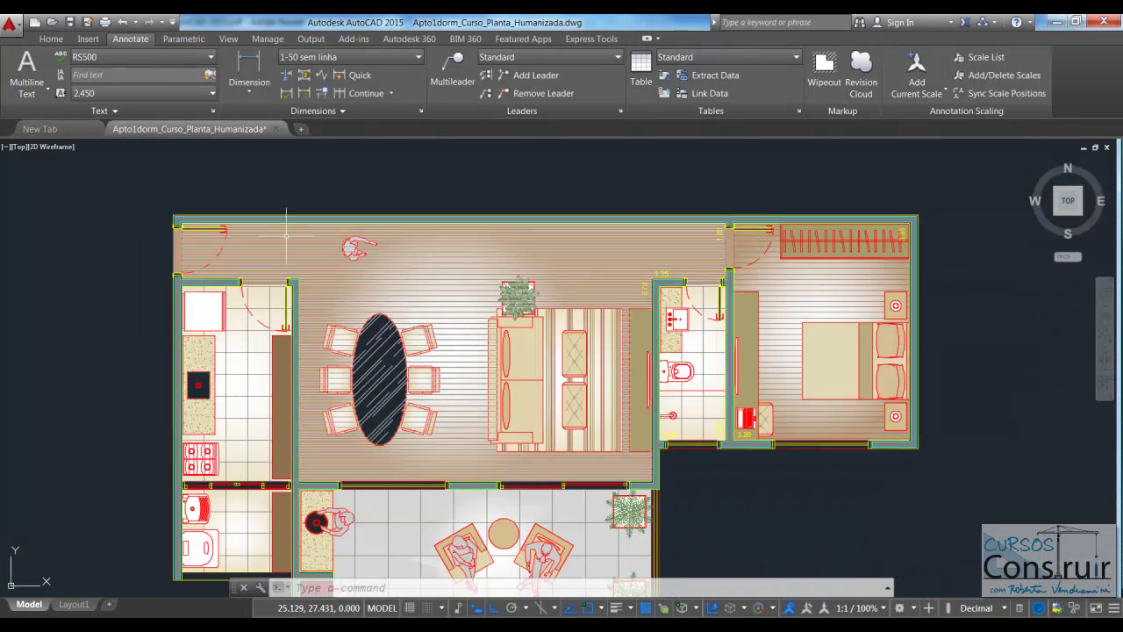
scroll(667, 221, up, 2)
scroll(628, 233, up, 3)
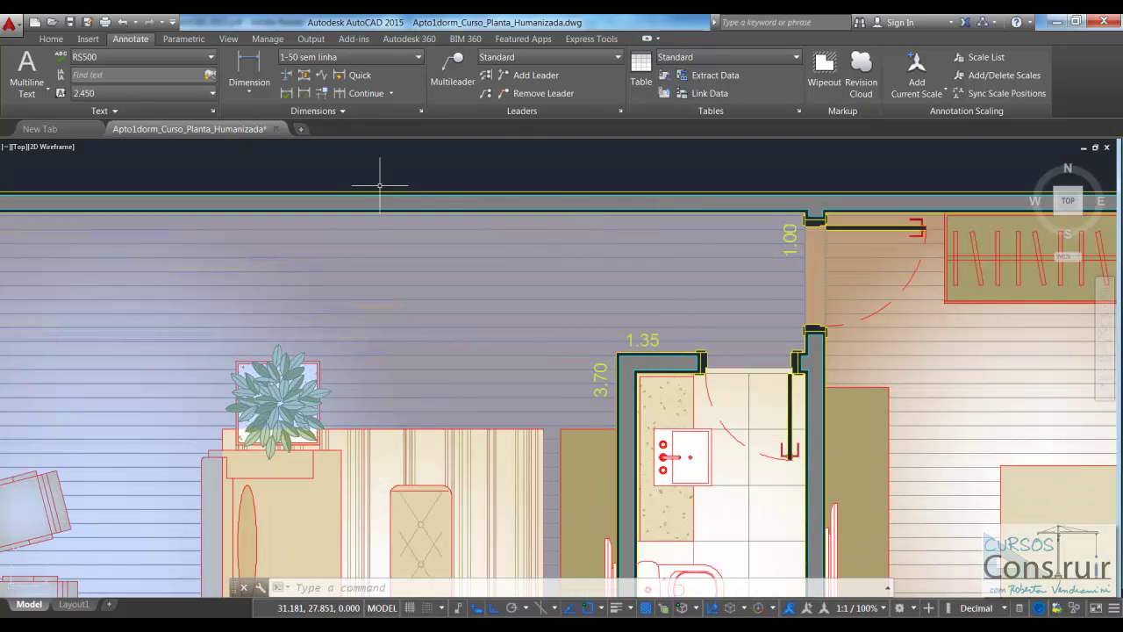
click(249, 70)
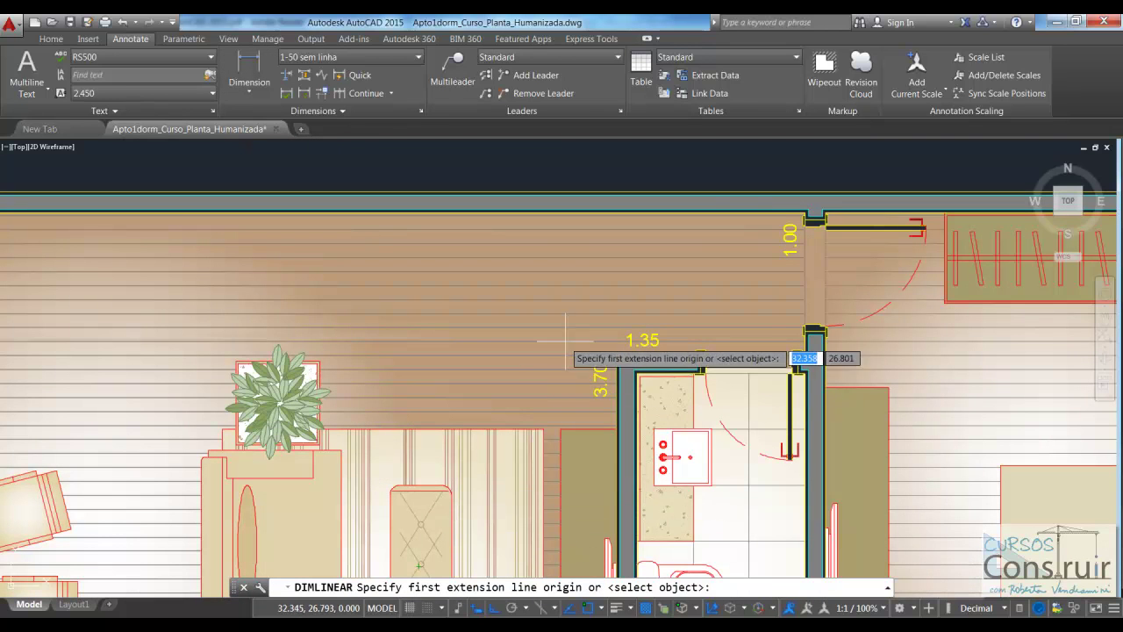
key(Return)
scroll(732, 200, up, 5)
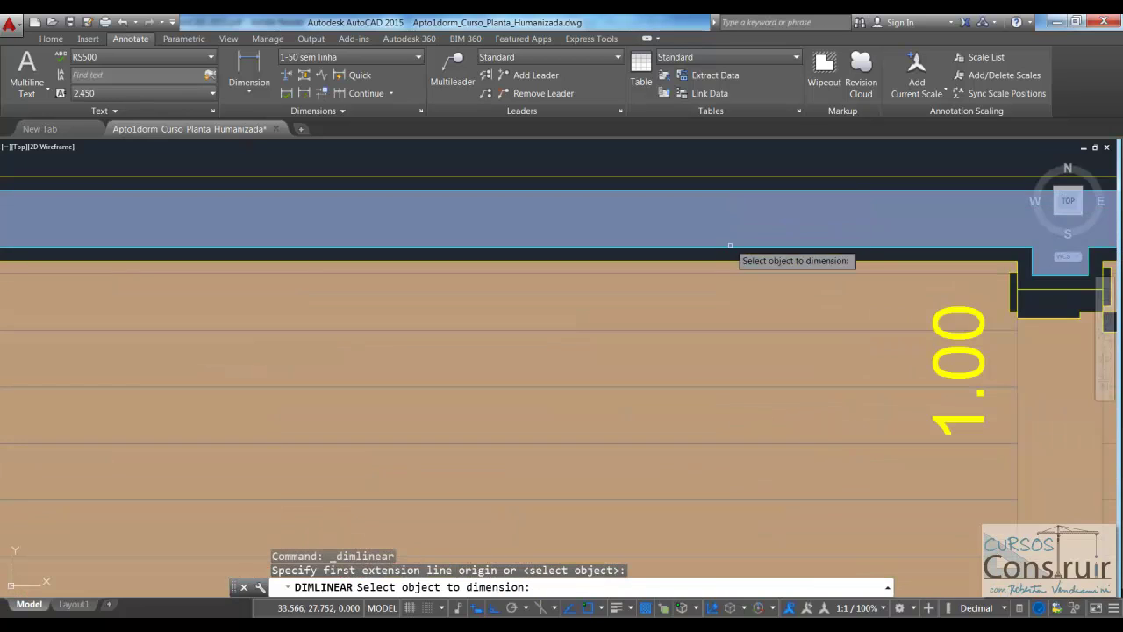
click(722, 262)
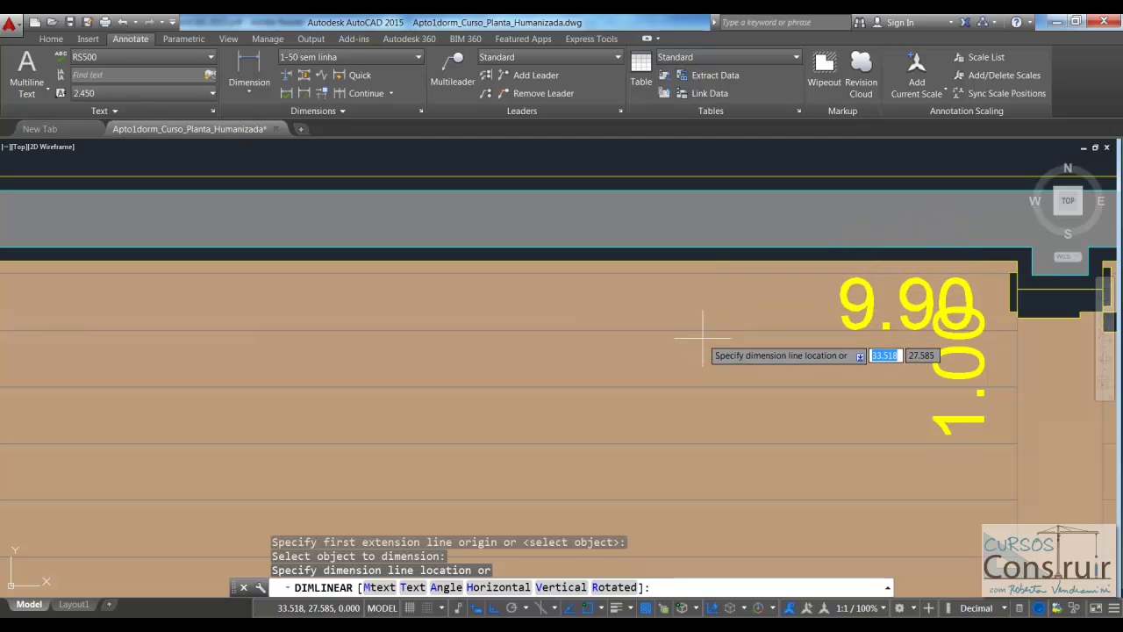
click(702, 336)
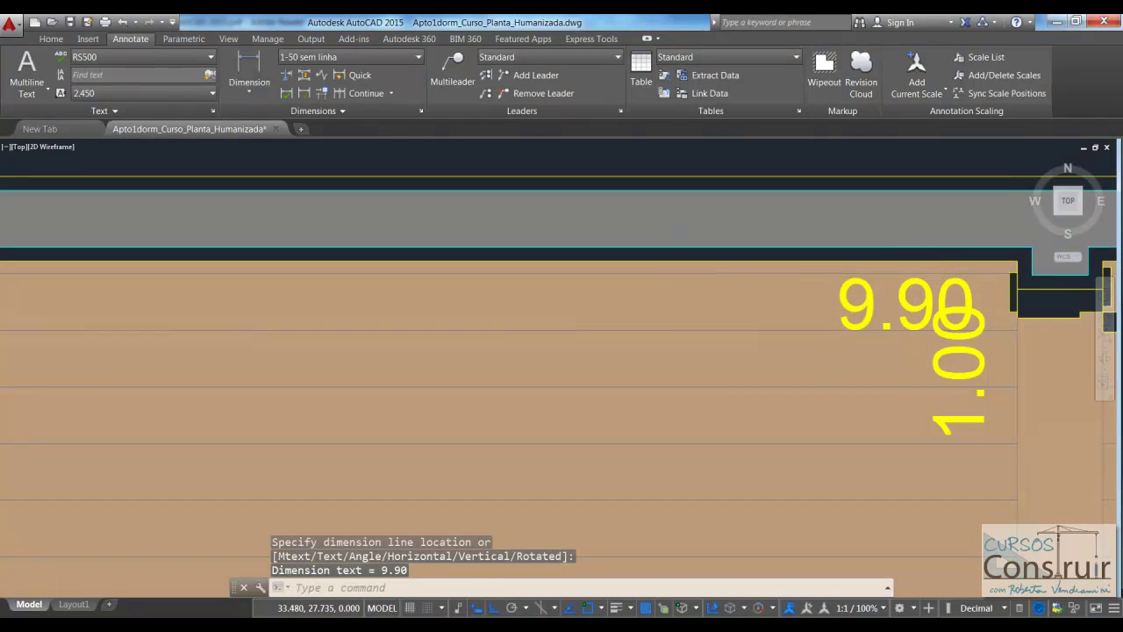
scroll(682, 241, down, 3)
scroll(682, 253, down, 2)
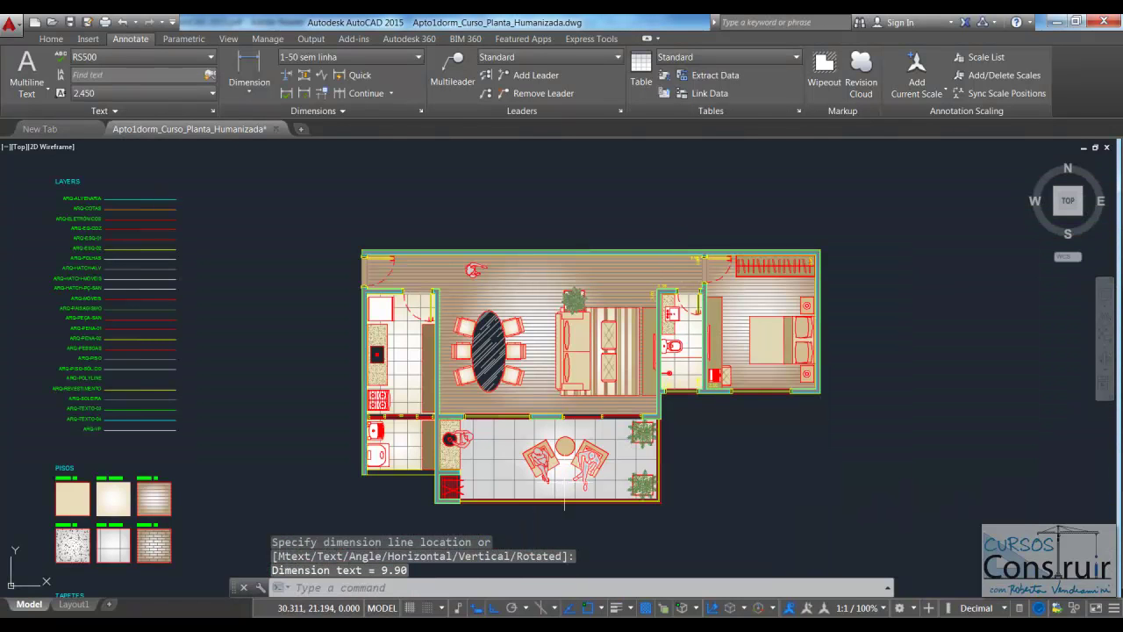
scroll(391, 400, up, 4)
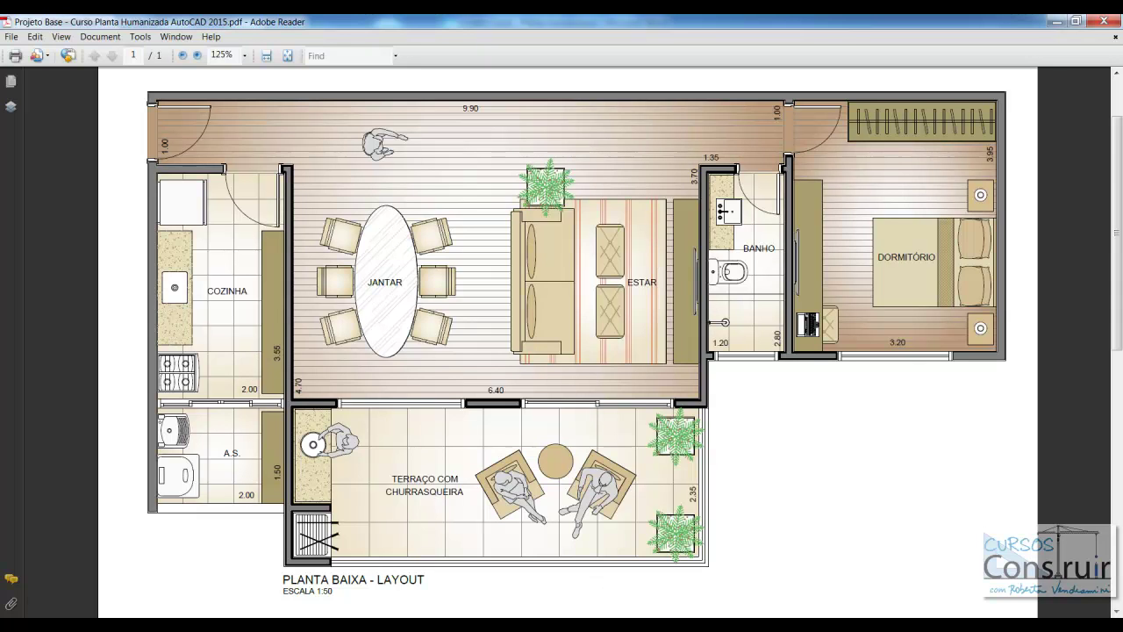
Step: Return from the Adobe Reader reference plan to the AutoCAD drawing
click(671, 559)
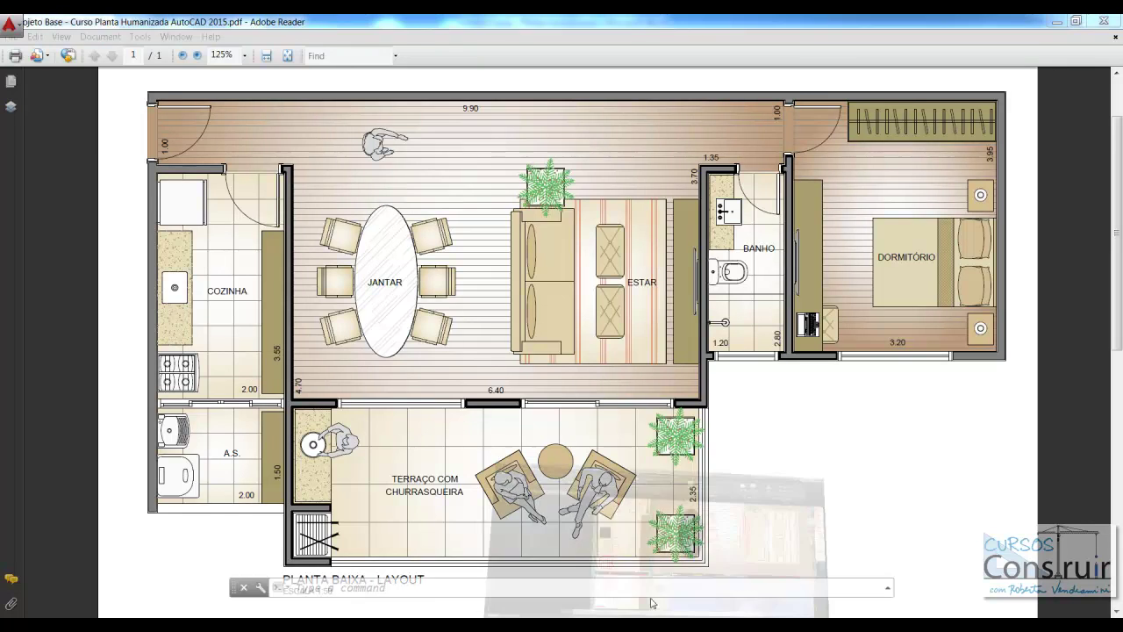
Step: Add a 2.00 dimension on the kitchen's bottom wall by selecting the wall as an object
scroll(462, 382, up, 4)
scroll(463, 381, up, 2)
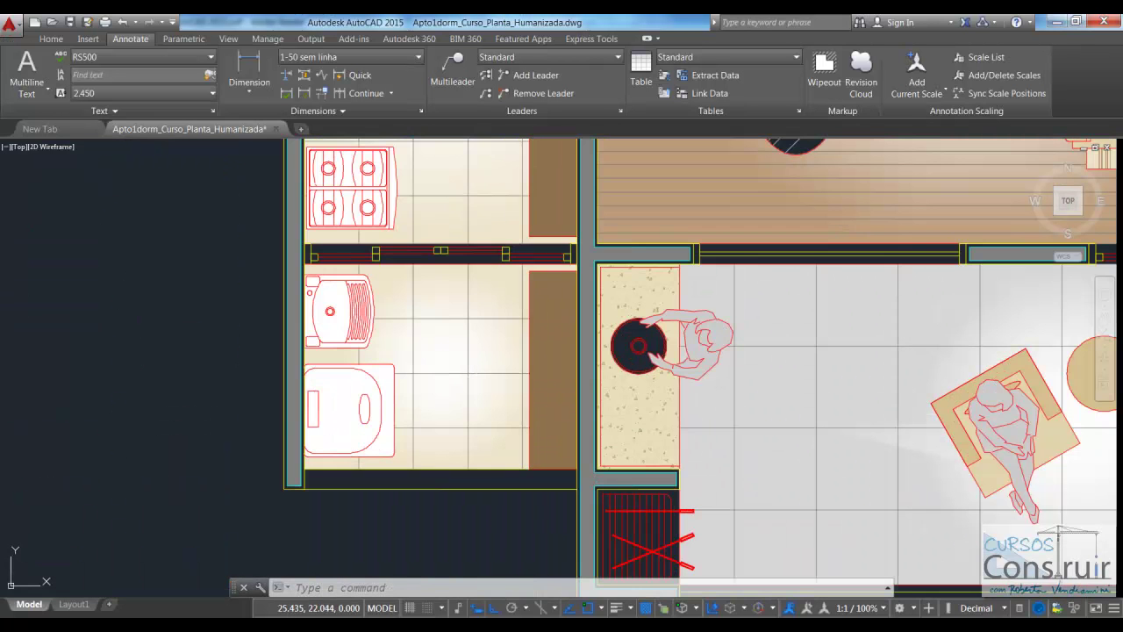
click(250, 68)
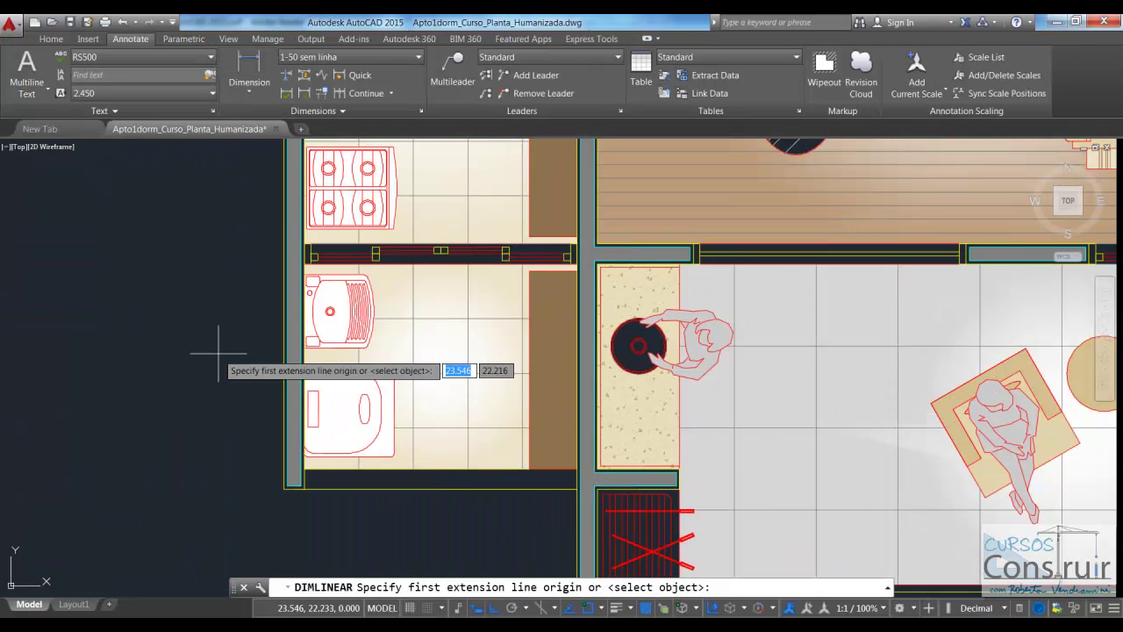
key(Return)
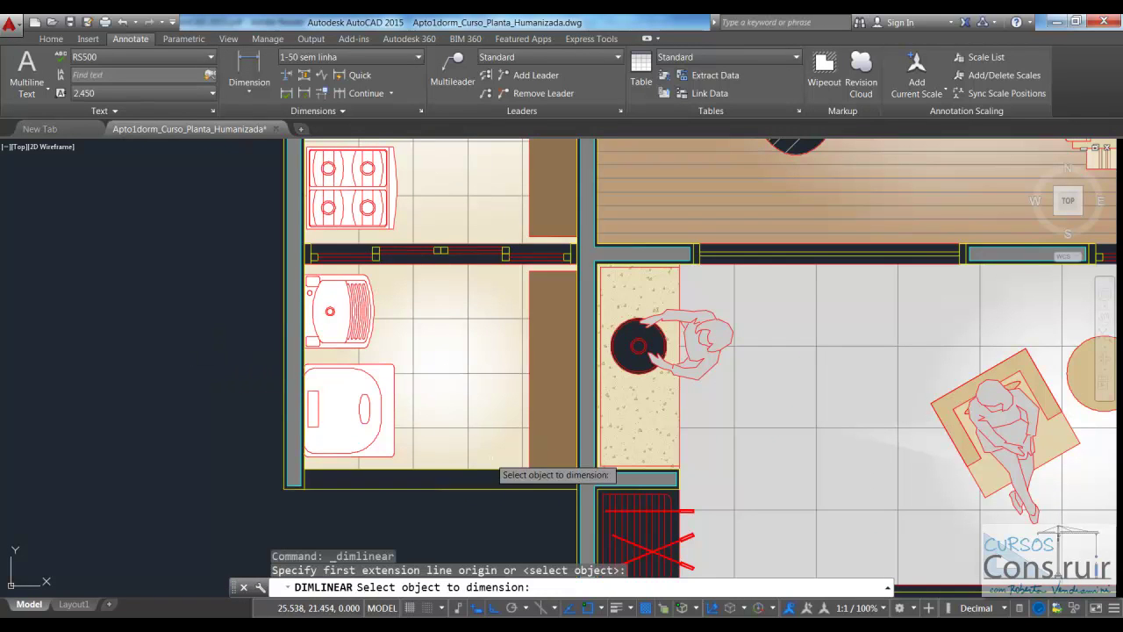
click(495, 471)
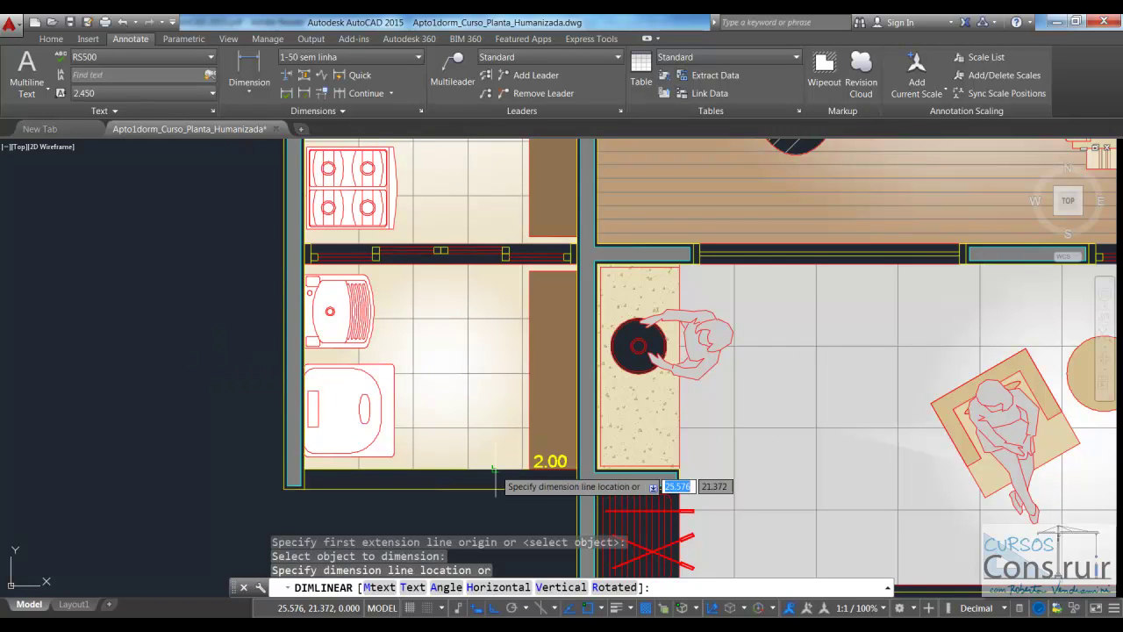
click(493, 457)
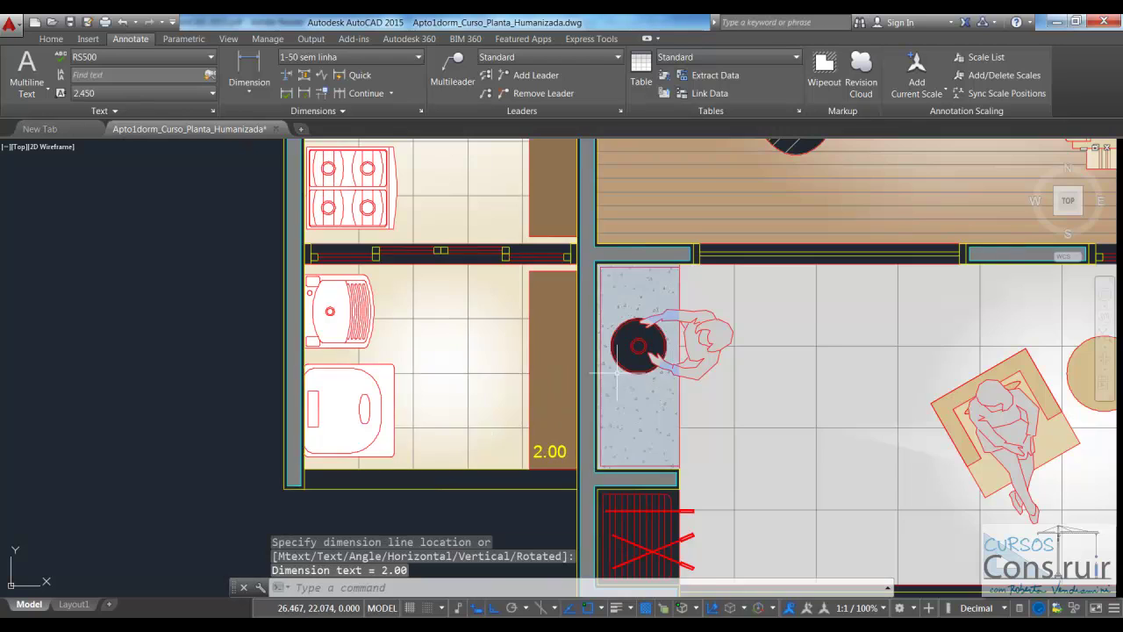
scroll(619, 369, up, 2)
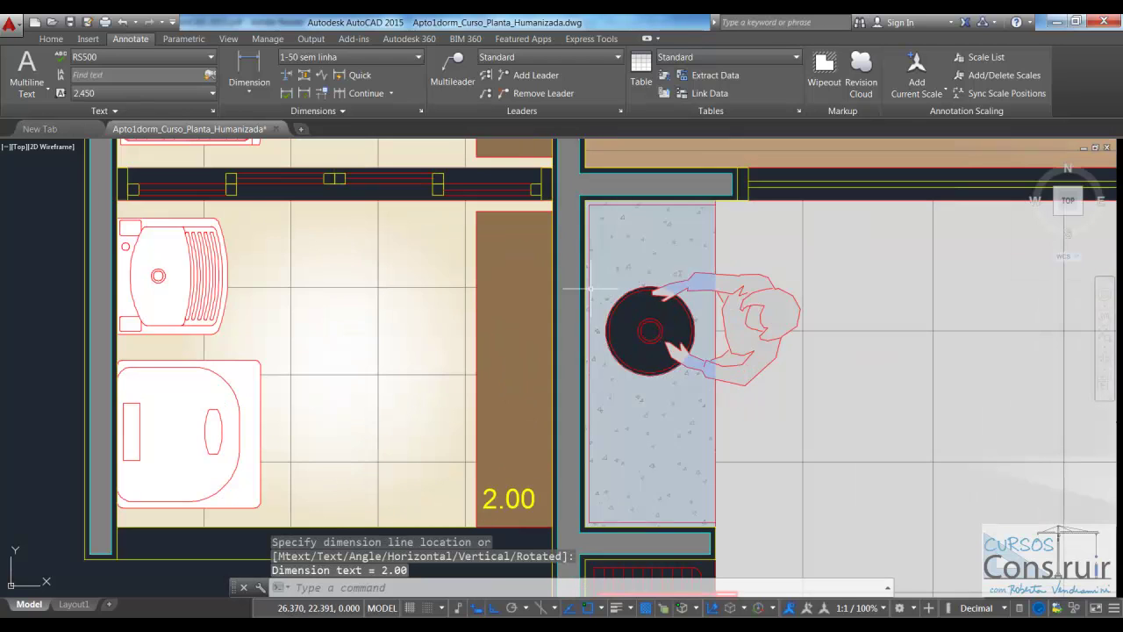
click(553, 185)
key(Escape)
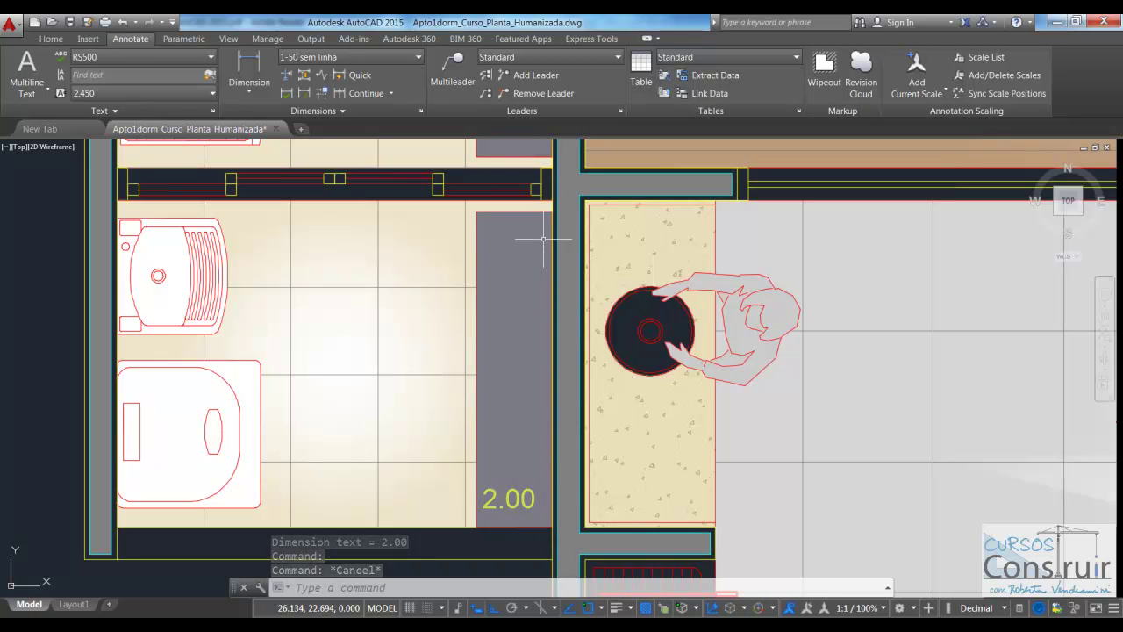
Step: Add a vertical 1.50 dimension between the lower and upper wall corners
click(249, 72)
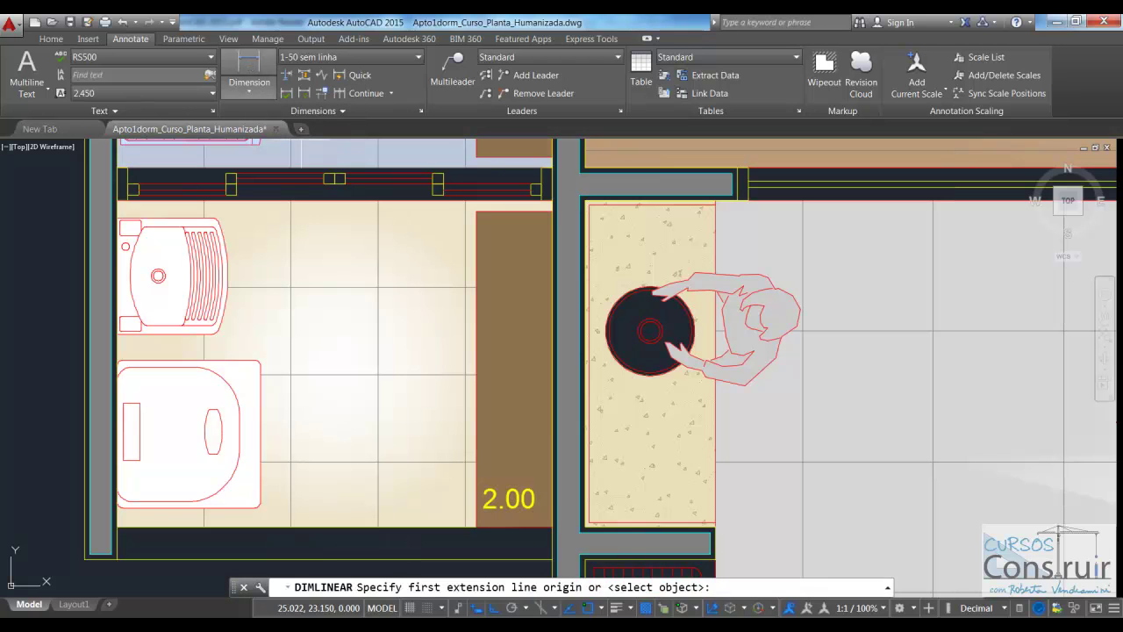
click(551, 526)
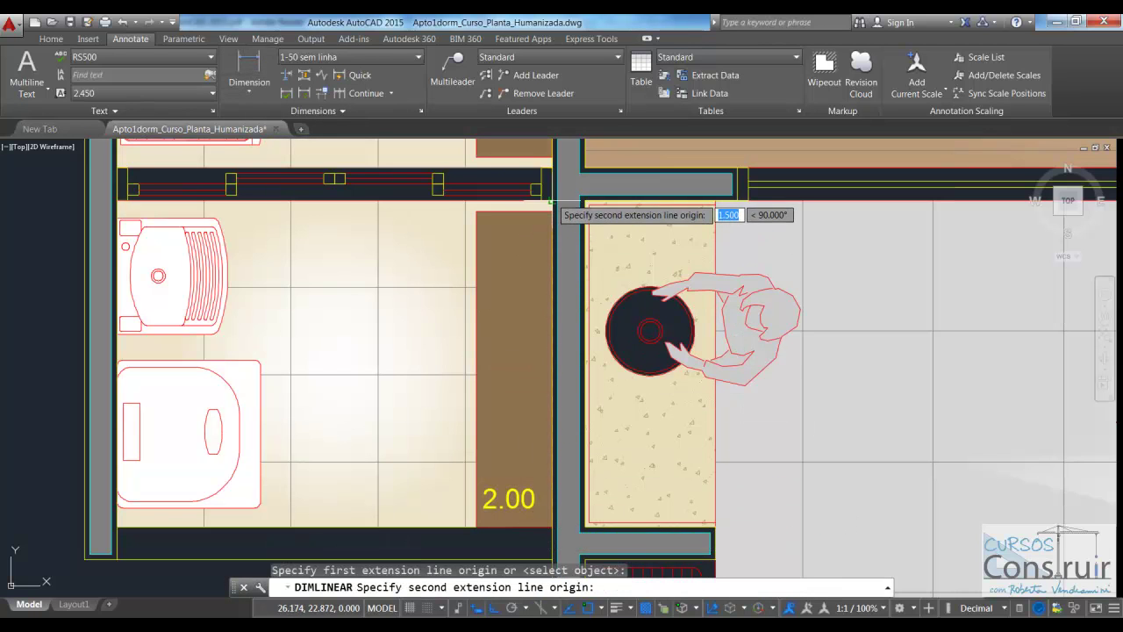
click(547, 219)
click(508, 285)
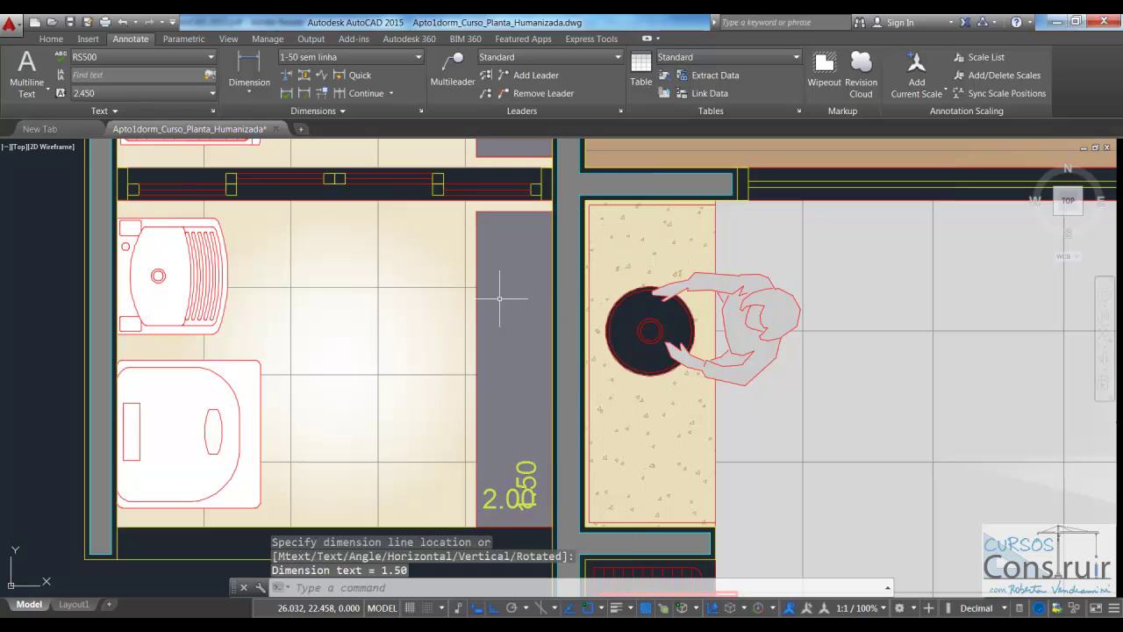
scroll(509, 314, down, 2)
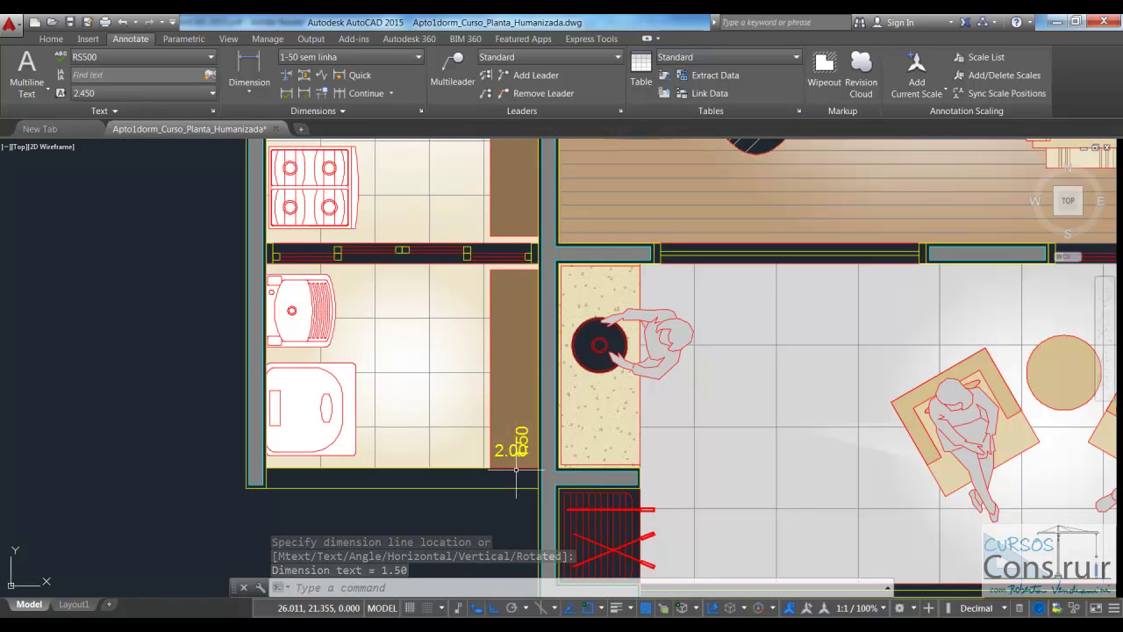
scroll(519, 463, up, 2)
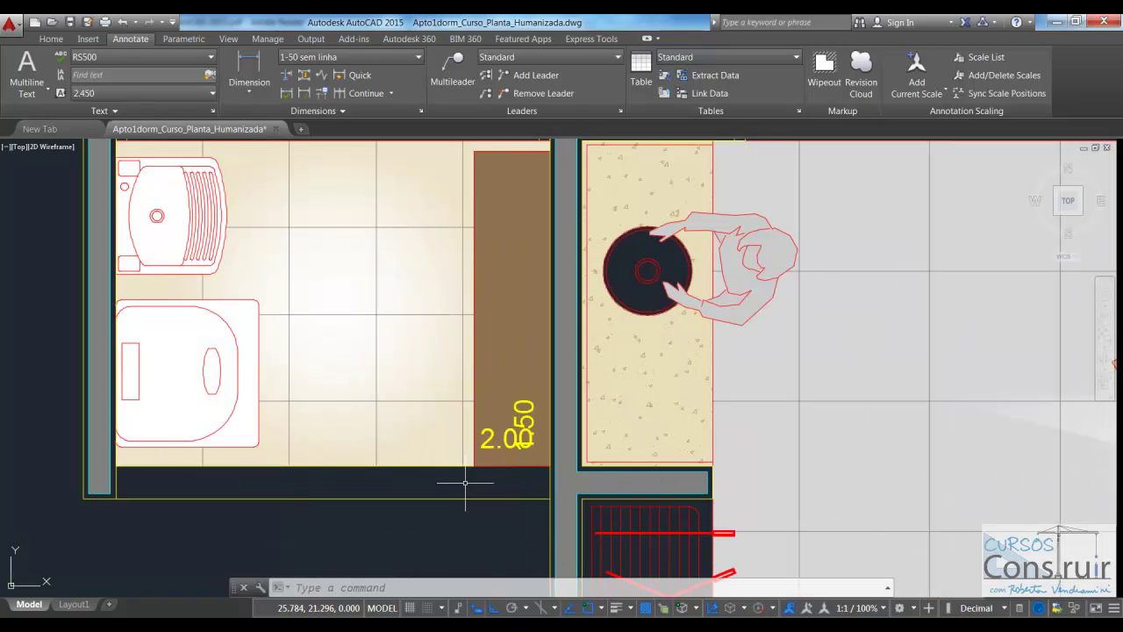
Step: Move the 2.00 dimension's text to the left of the 1.50 dimension with DIM text editing
text(DIM)
key(Return)
text(te)
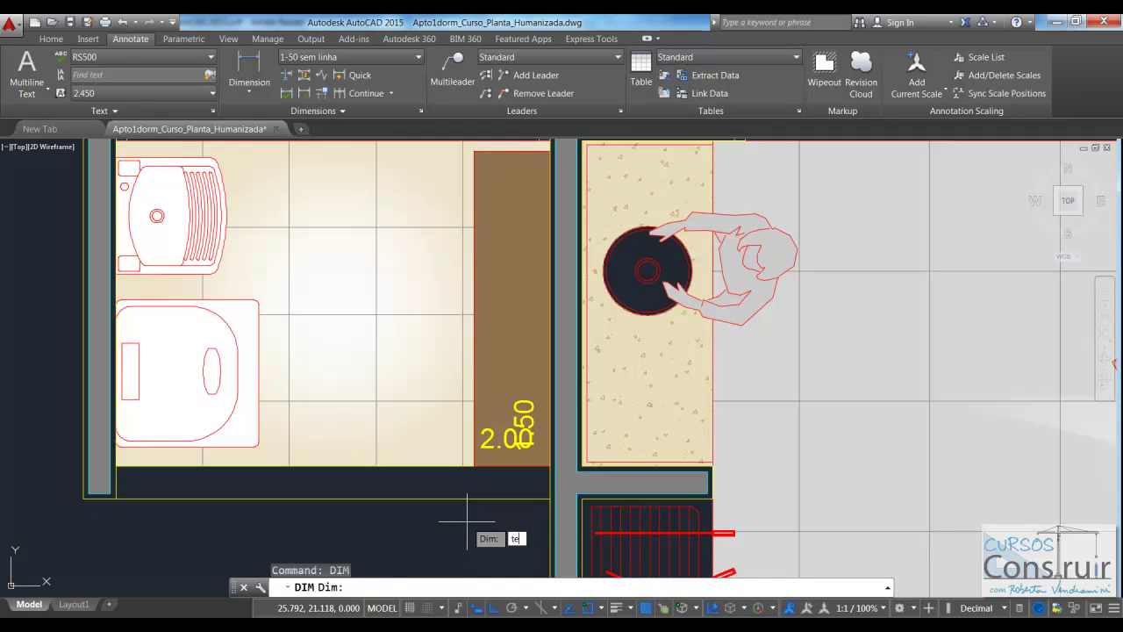
key(Return)
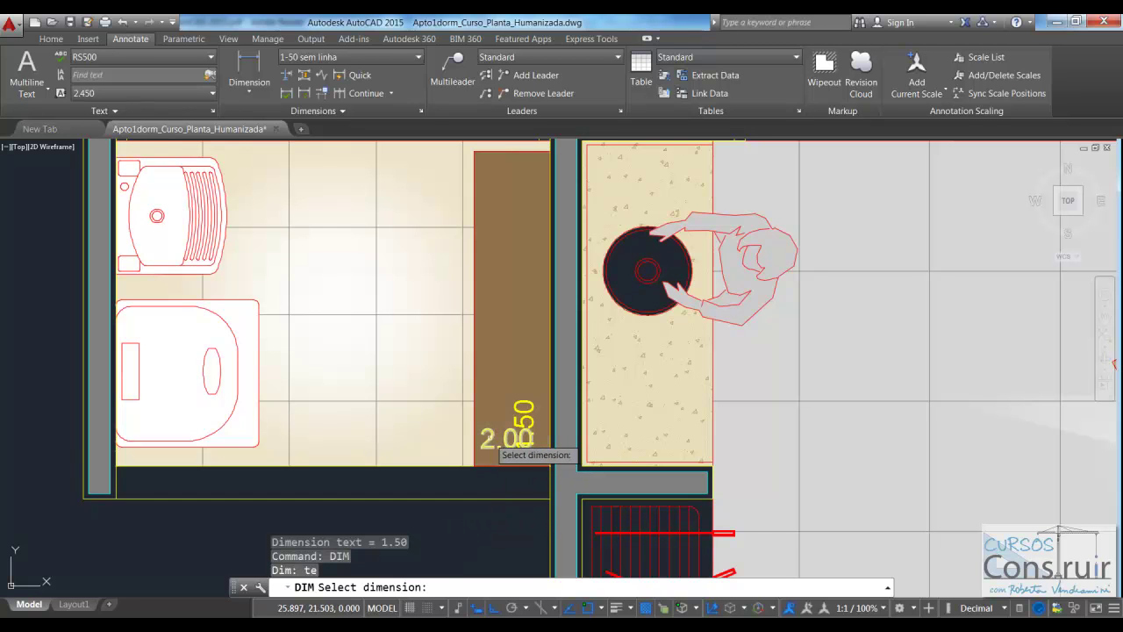
click(493, 438)
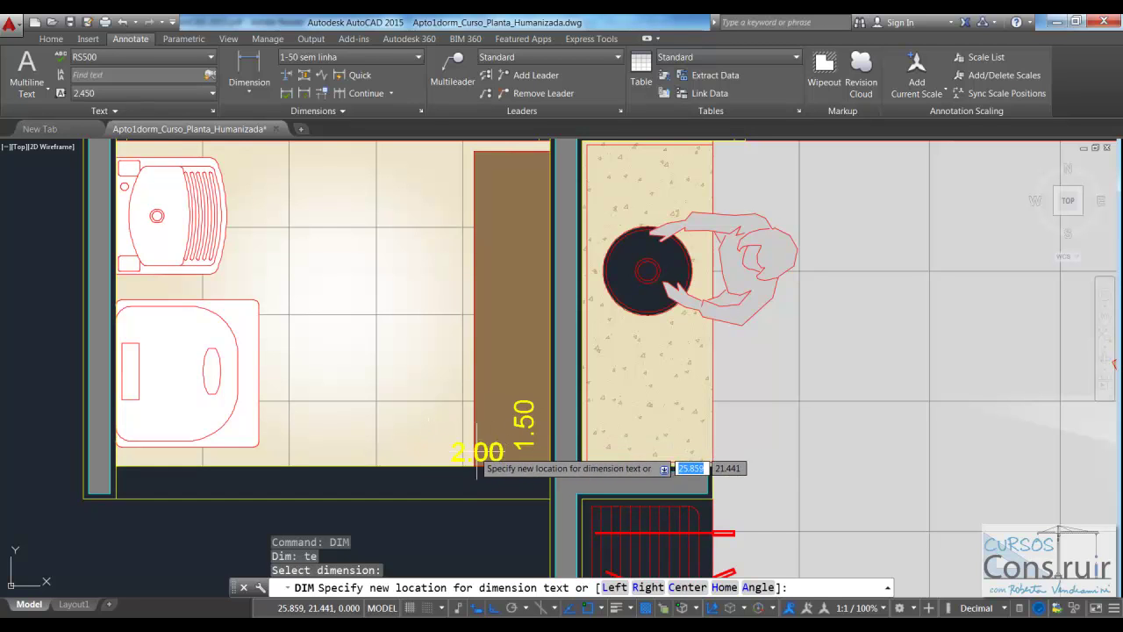
click(431, 465)
text(te)
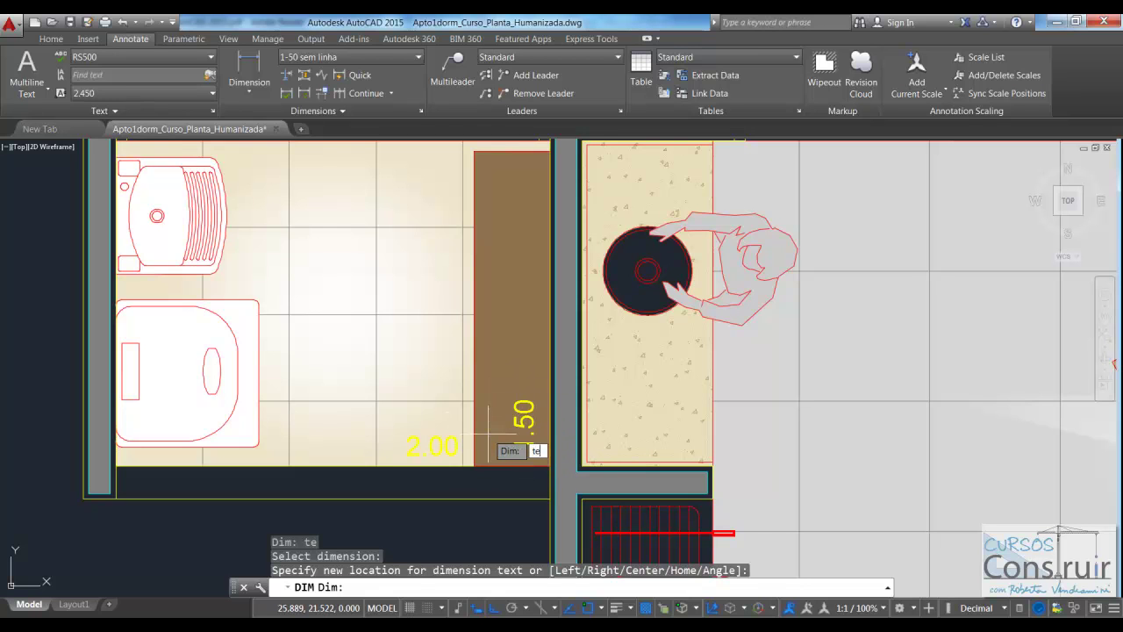
Step: Move the 1.50 dimension's text higher up along the wall
key(Return)
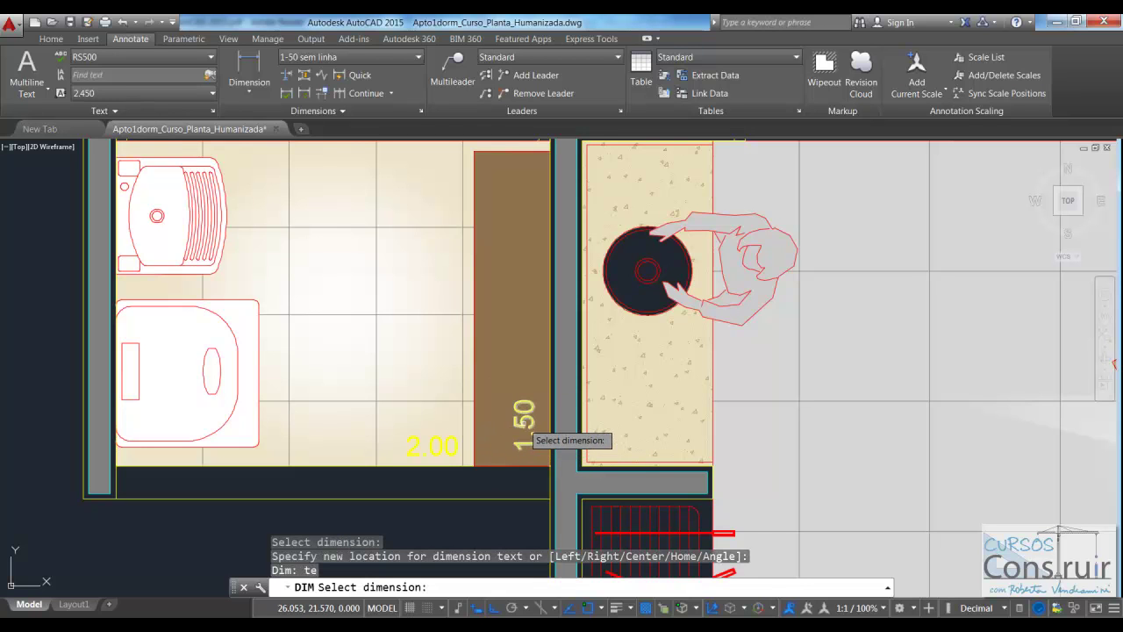
click(521, 421)
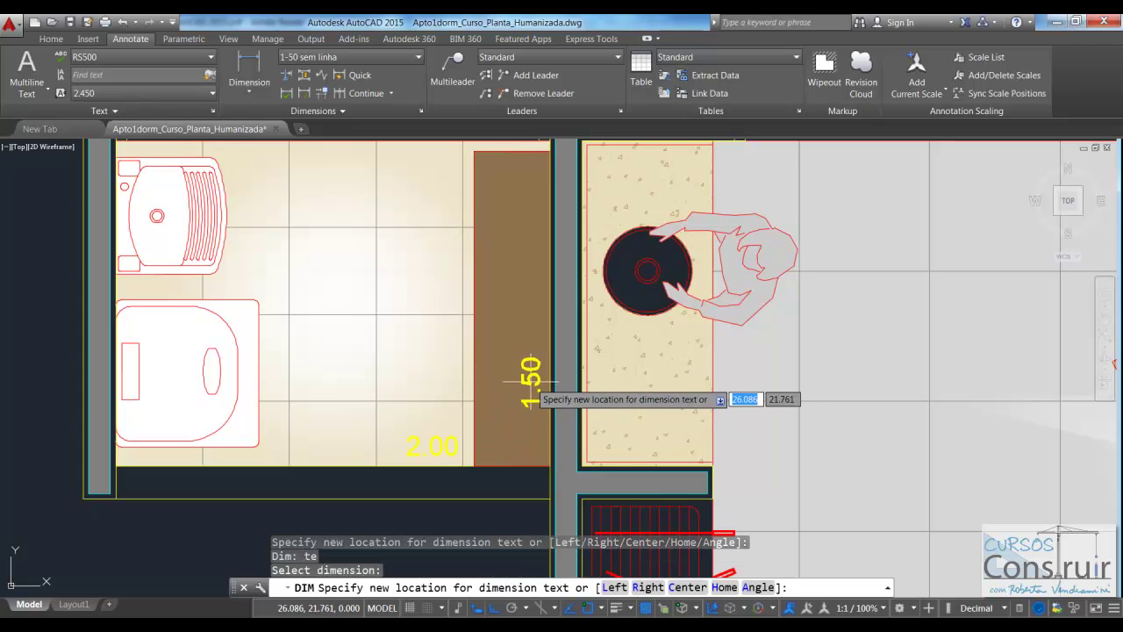
click(529, 373)
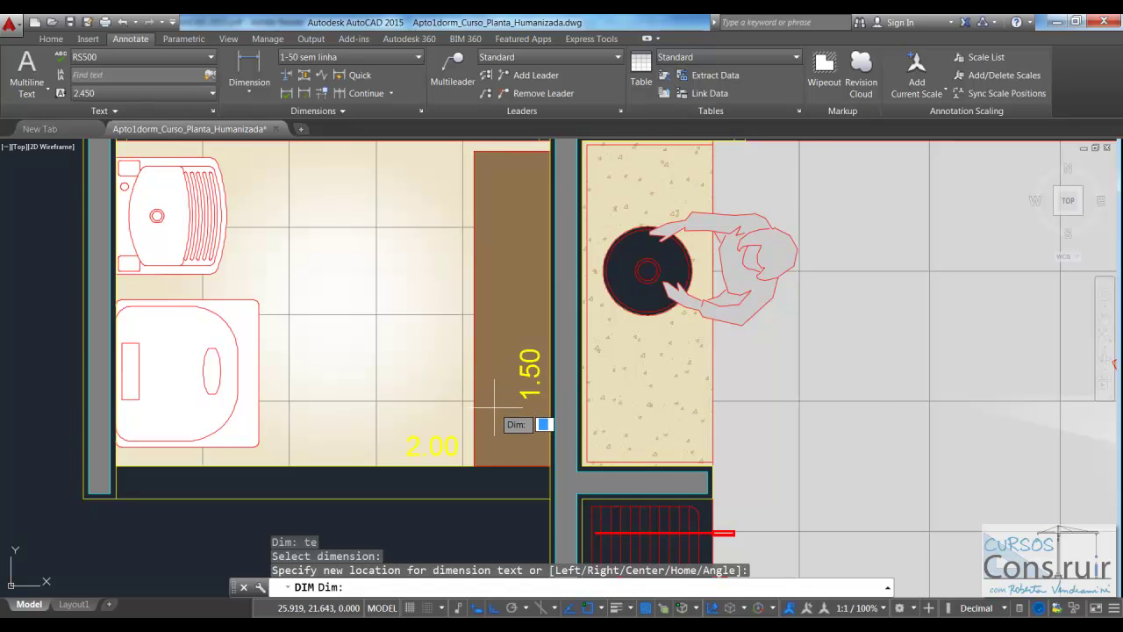
scroll(495, 407, down, 2)
scroll(500, 399, down, 2)
scroll(509, 391, down, 2)
scroll(517, 385, down, 2)
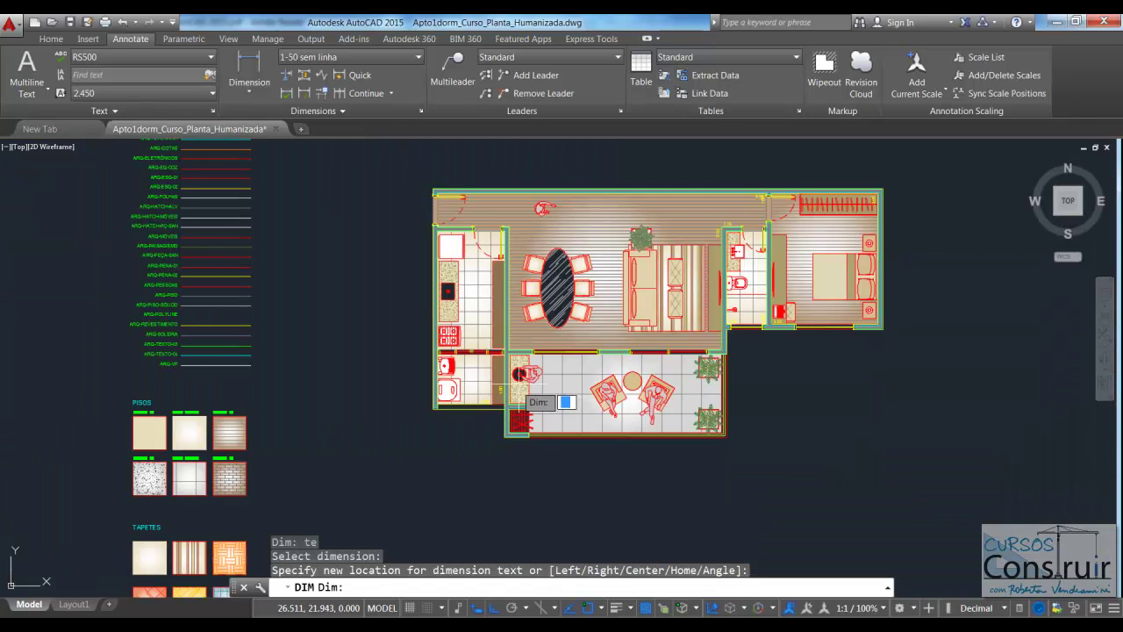
scroll(743, 184, up, 5)
scroll(744, 184, up, 2)
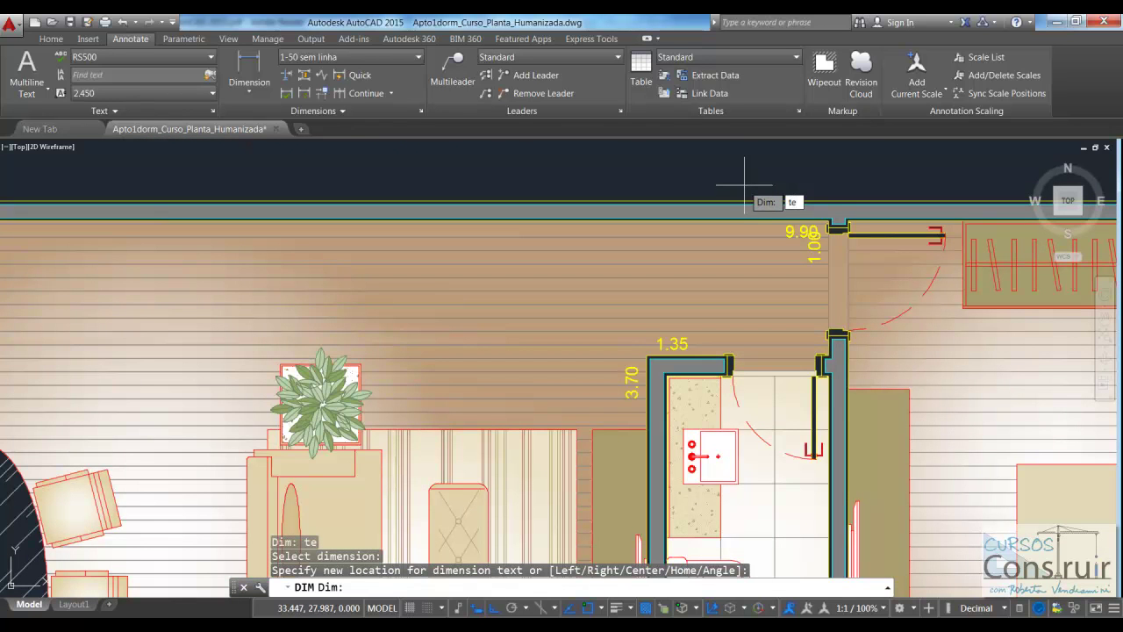
Step: Move the 9.90 dimension label to a new spot clear of walls and furniture
key(Return)
click(798, 231)
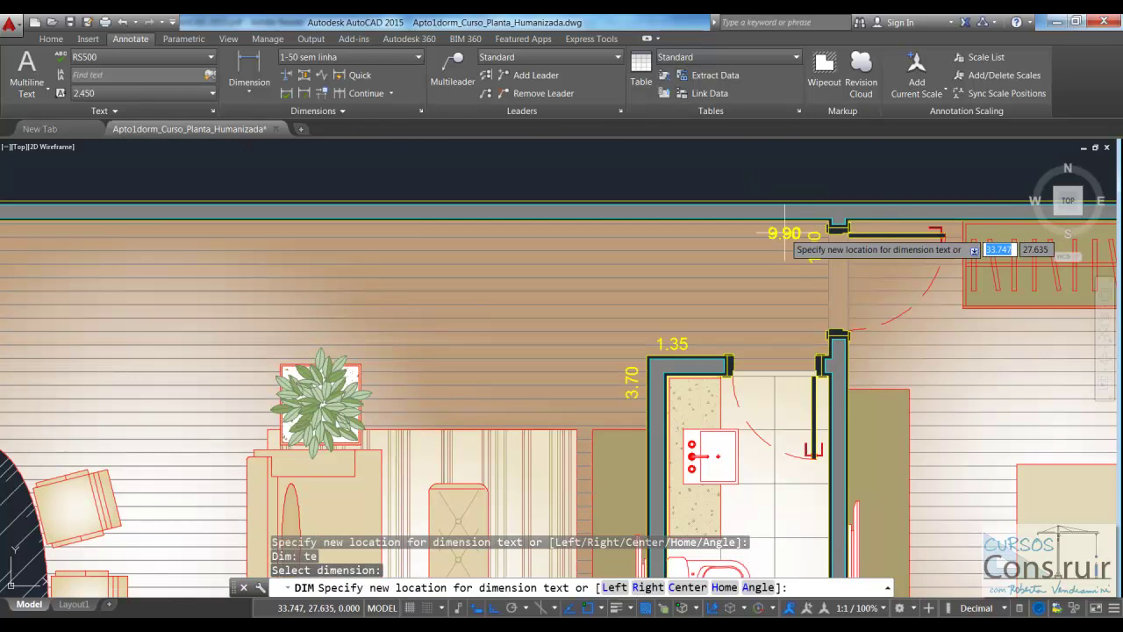
scroll(785, 250, down, 4)
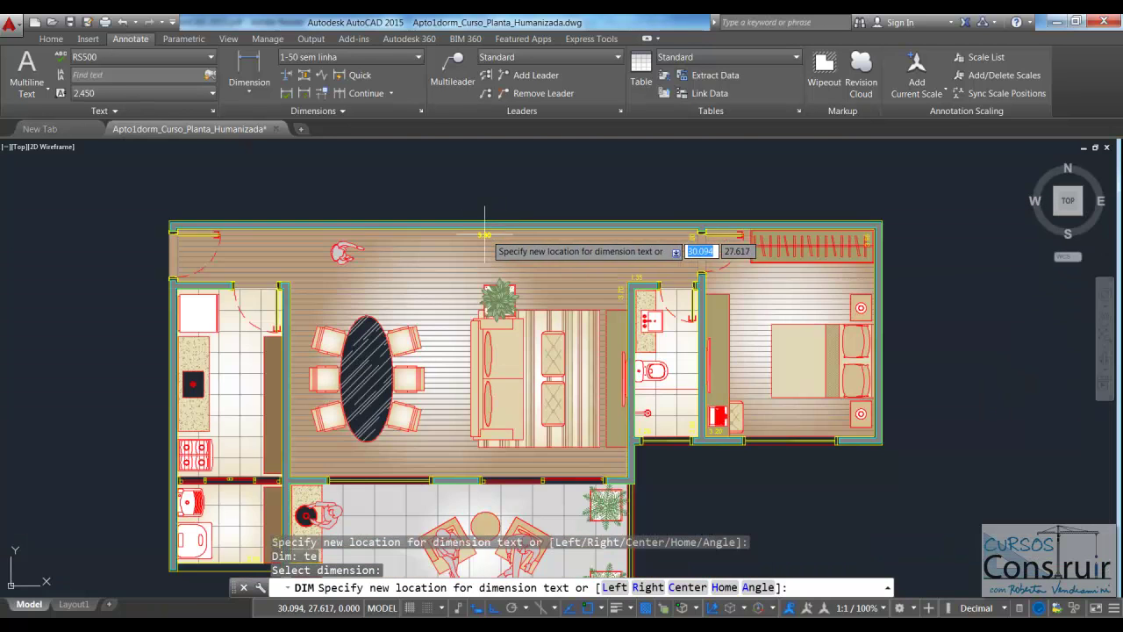
scroll(457, 235, up, 5)
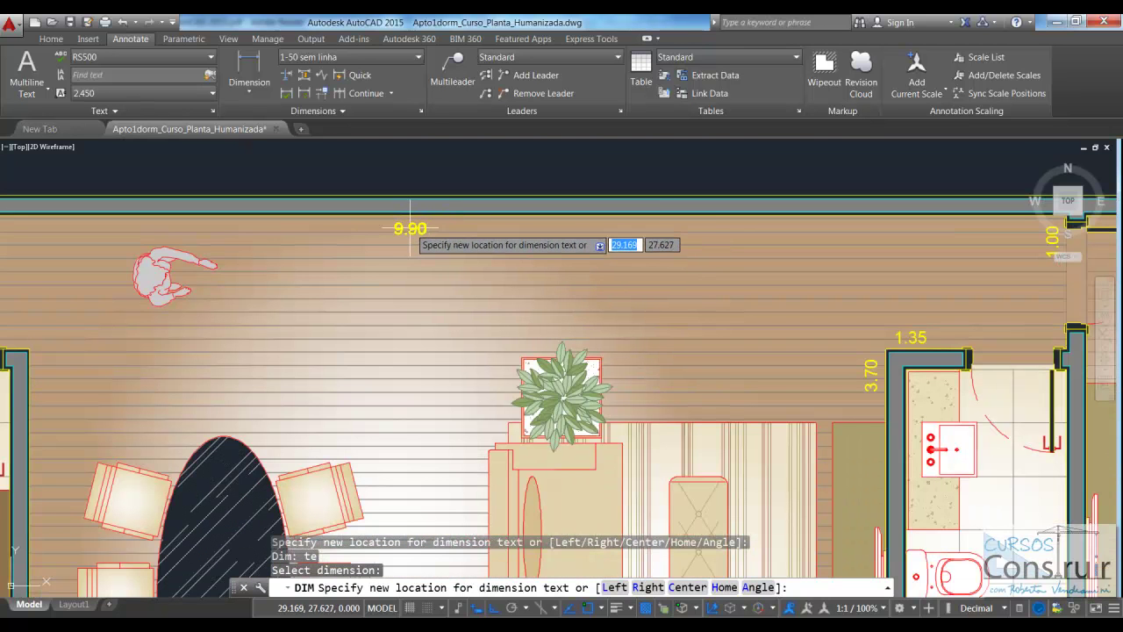
click(410, 227)
scroll(360, 221, down, 5)
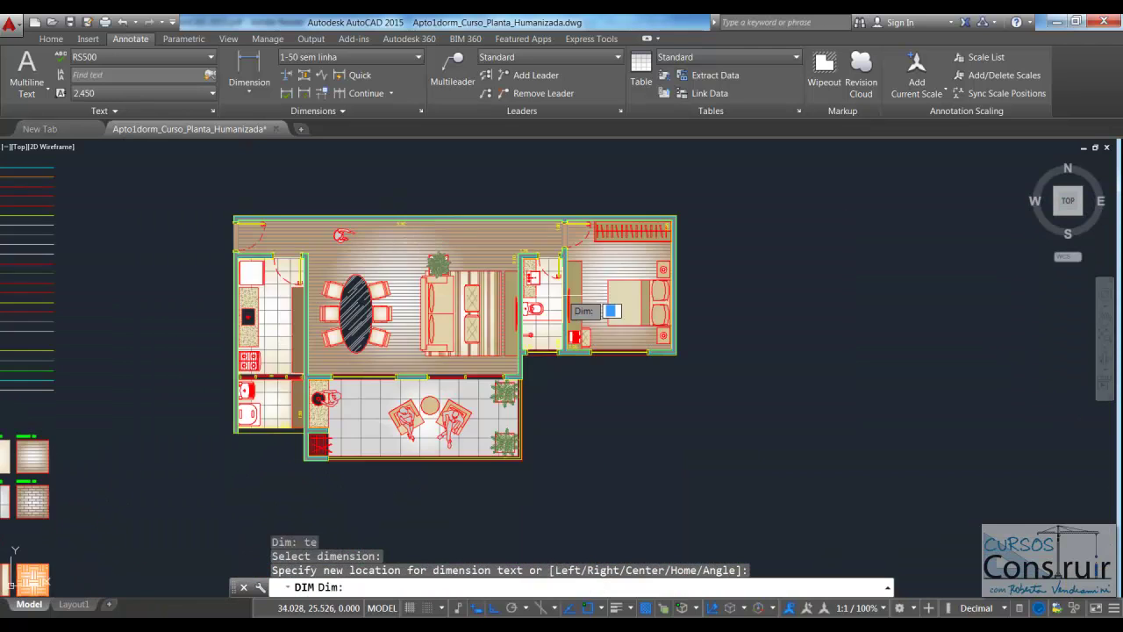
scroll(587, 334, up, 5)
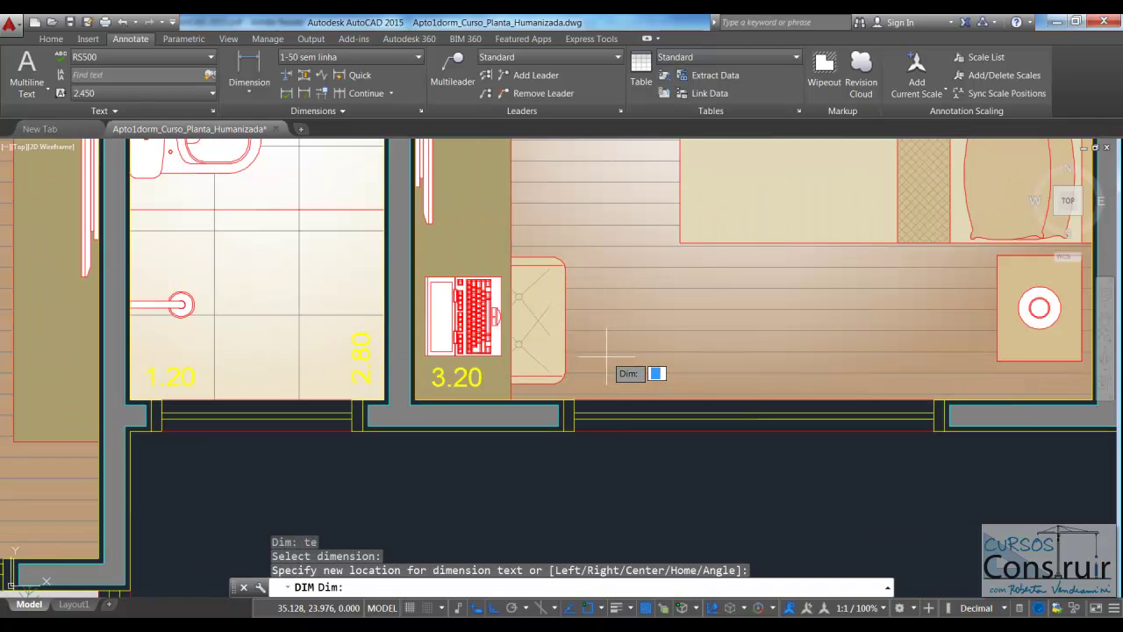
text(te)
Step: Shift the 3.20 dimension label further along the bedroom wall
key(Return)
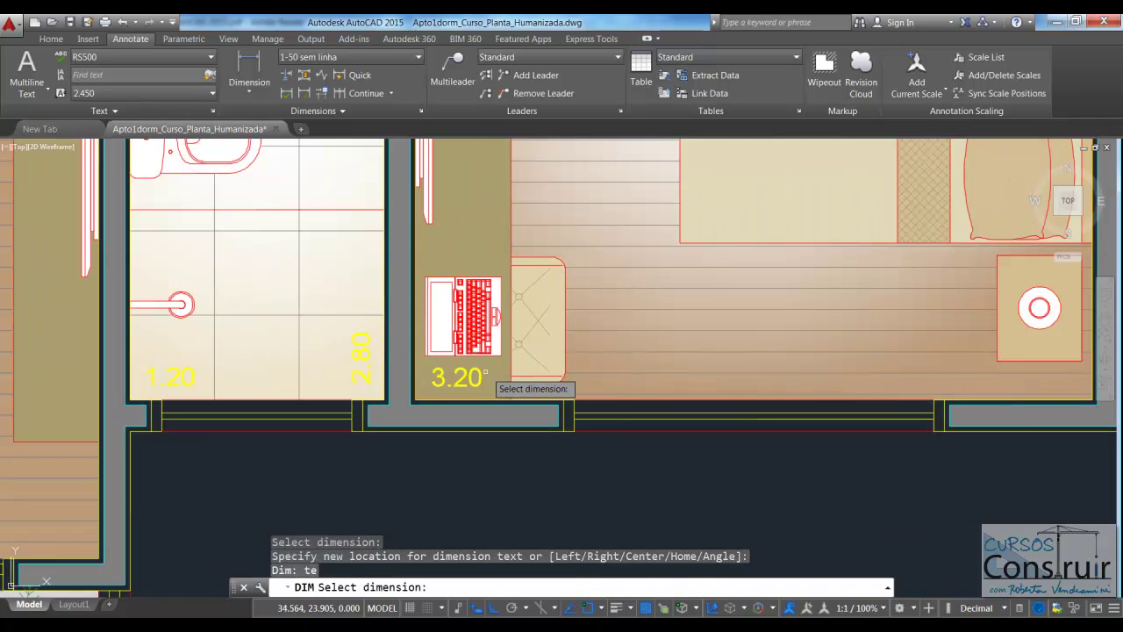
click(473, 386)
click(789, 386)
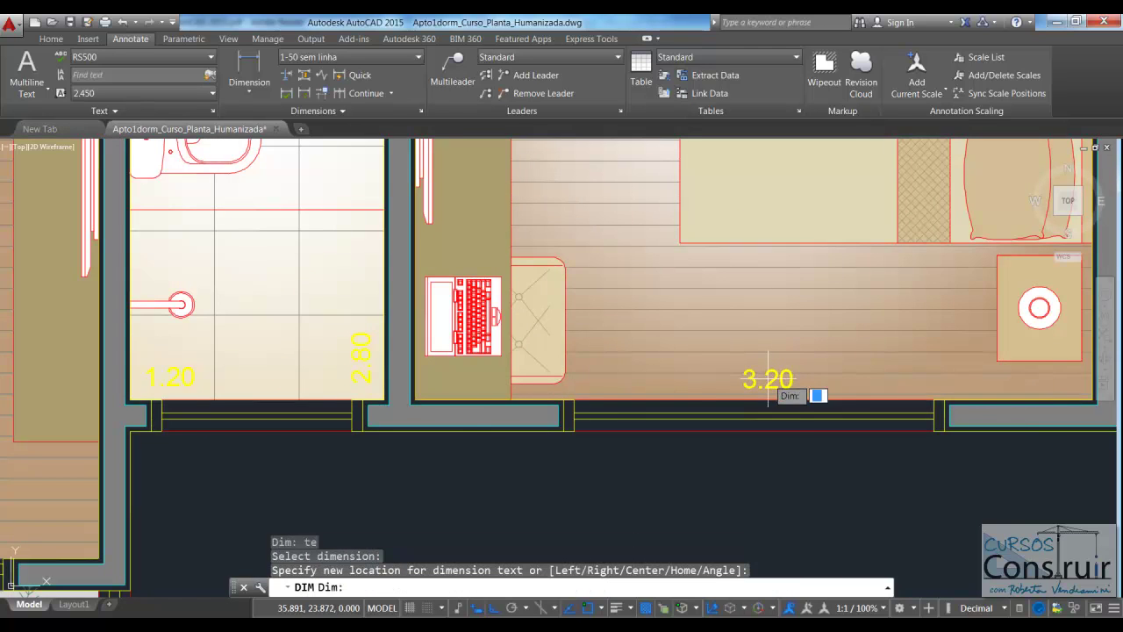
scroll(706, 425, down, 3)
scroll(706, 426, down, 3)
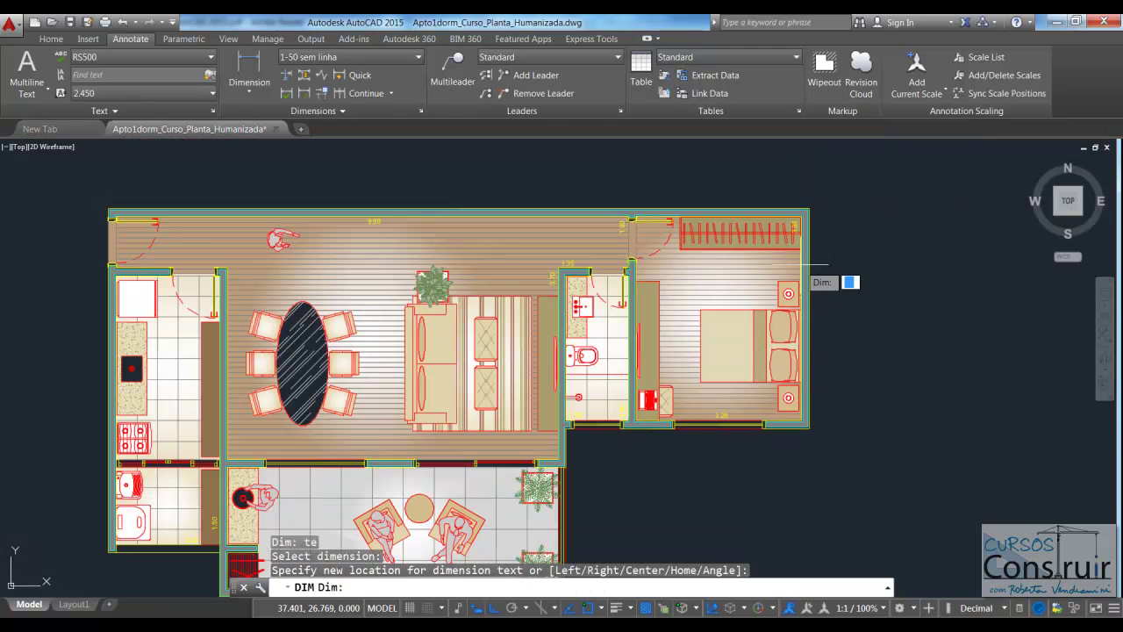
scroll(803, 237, up, 3)
scroll(802, 235, up, 3)
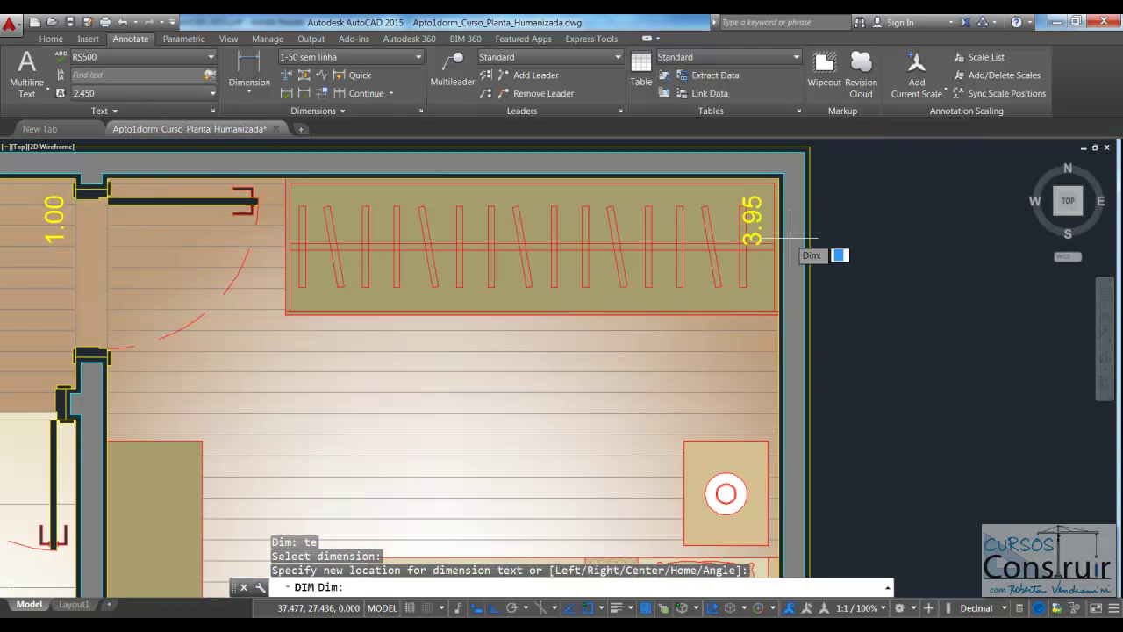
Step: Lower the 3.95 label along the bedroom's right wall, clear of the wardrobe
key(Return)
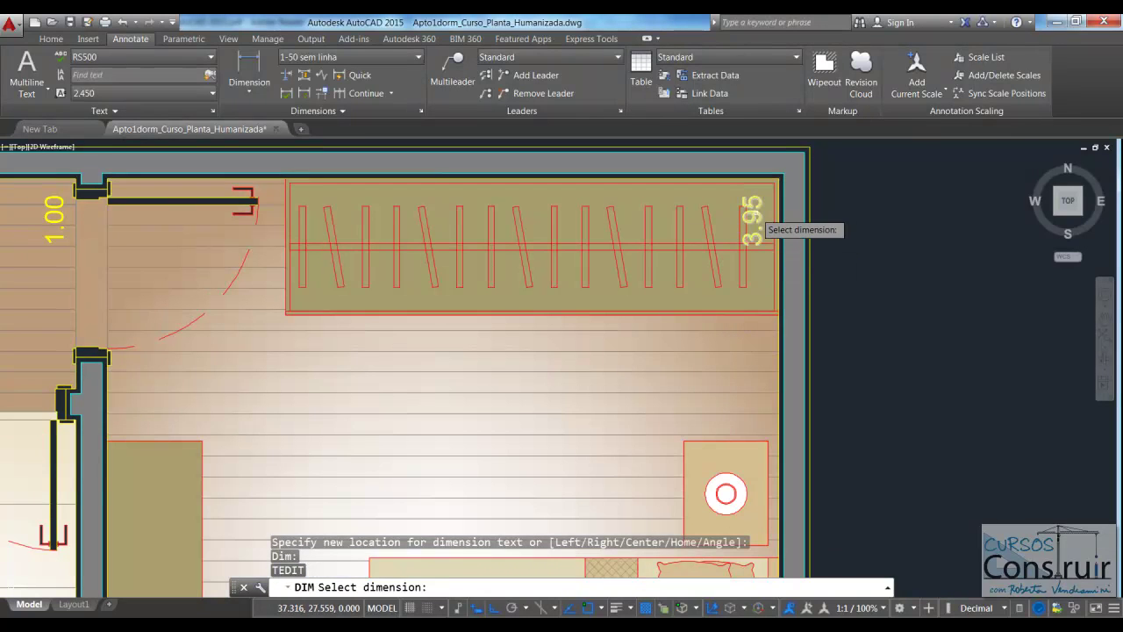
click(753, 221)
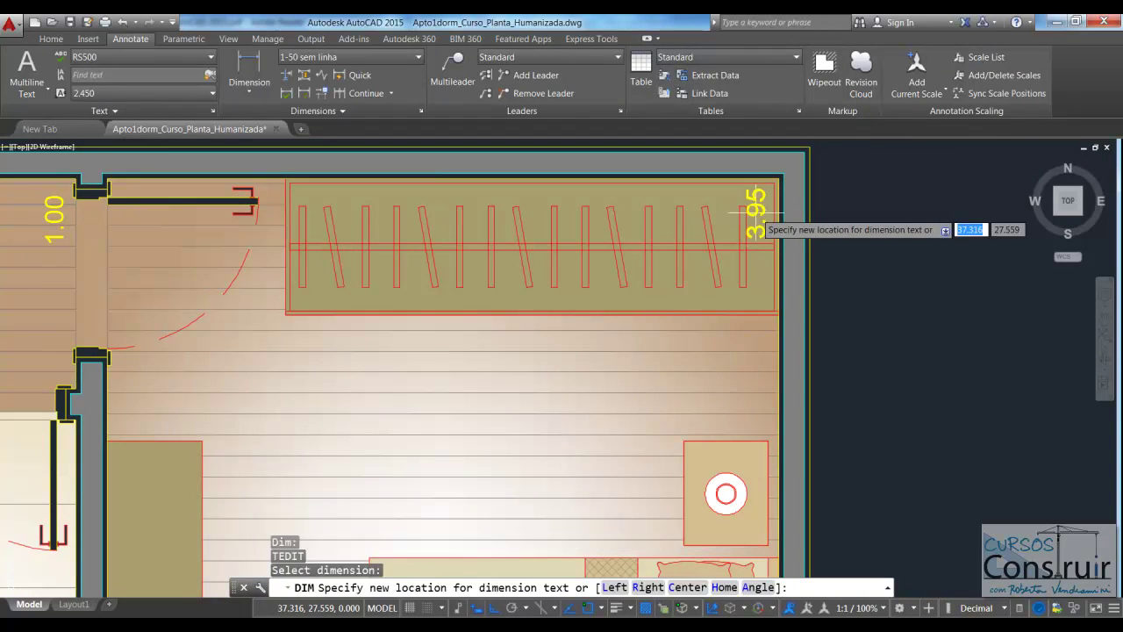
click(759, 376)
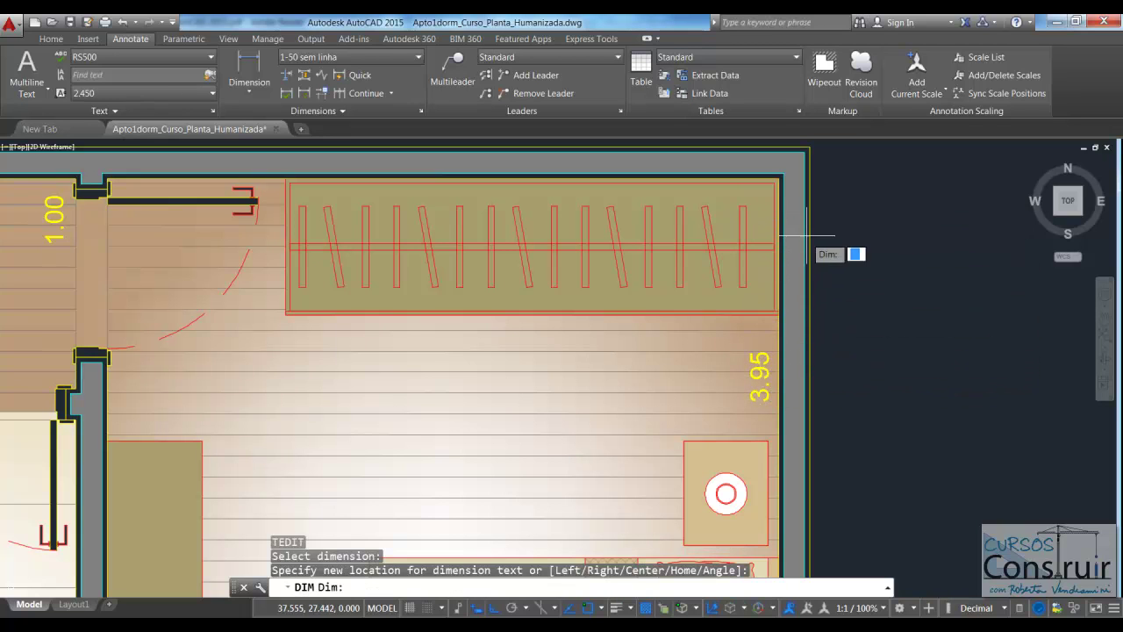
scroll(805, 220, down, 5)
scroll(806, 220, down, 2)
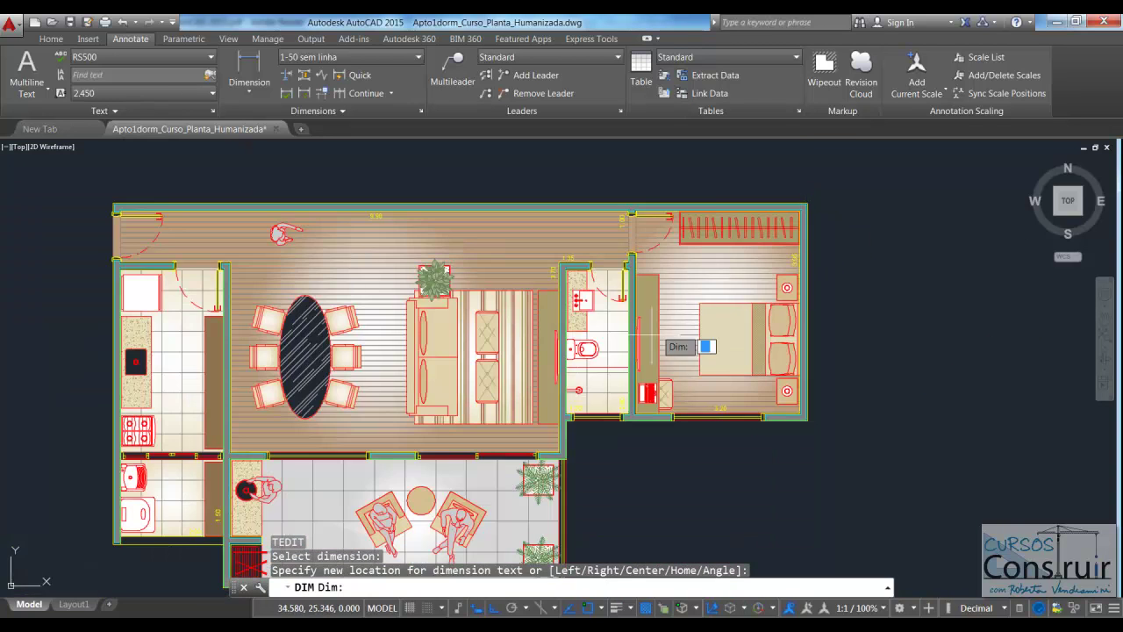
scroll(154, 500, up, 2)
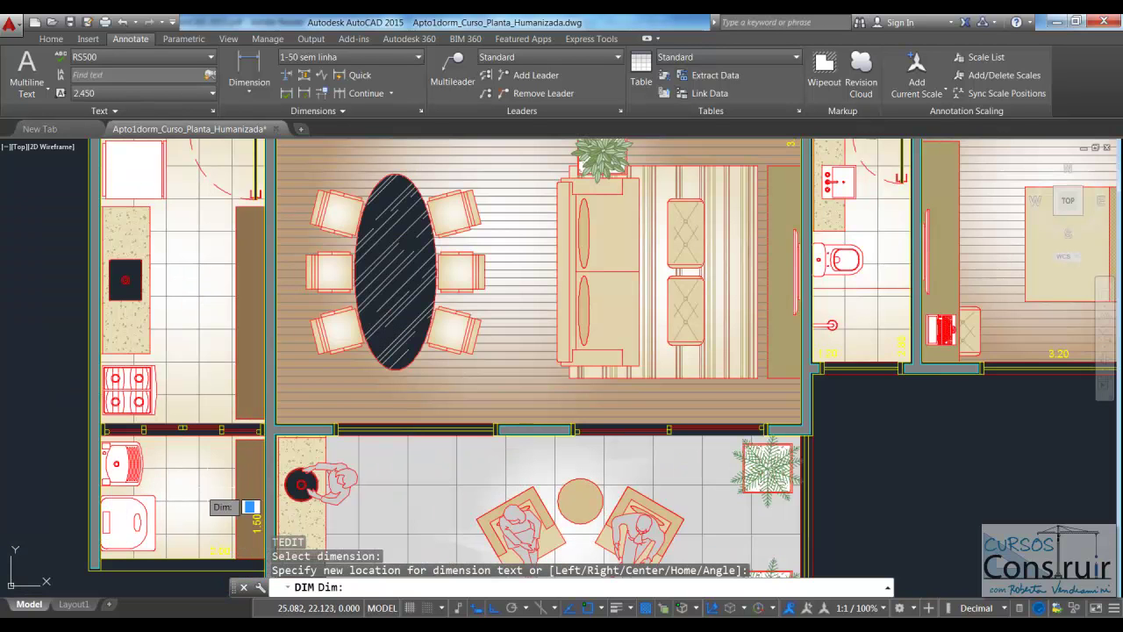
scroll(430, 370, down, 2)
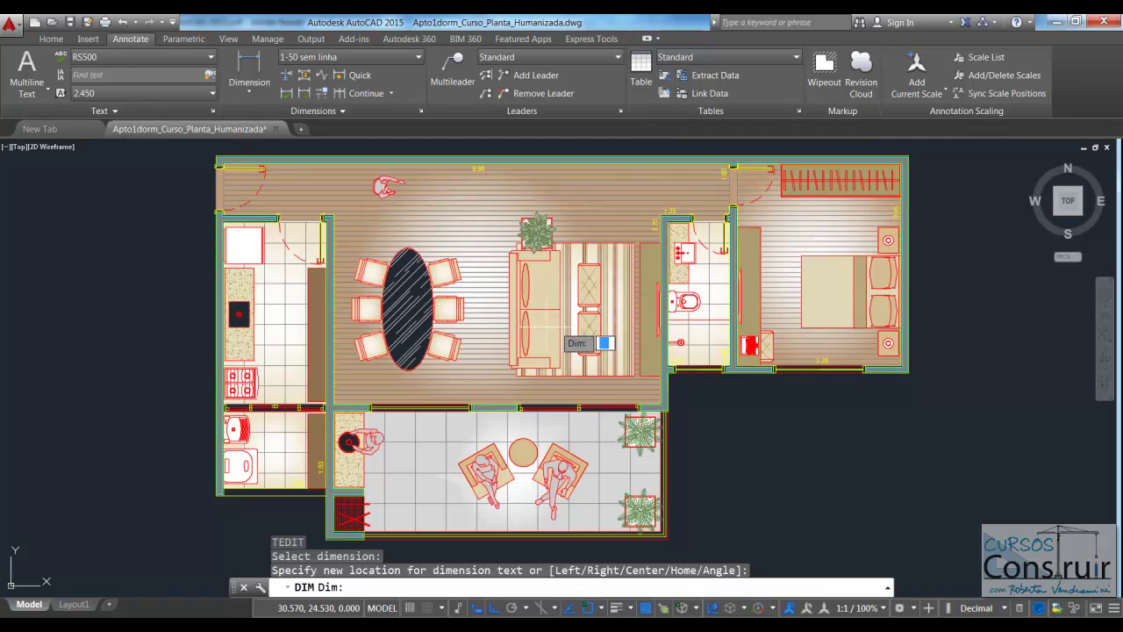
Step: Dimension the kitchen's right-hand wall at 3.55, placed above the 1.50 dimension
key(Escape)
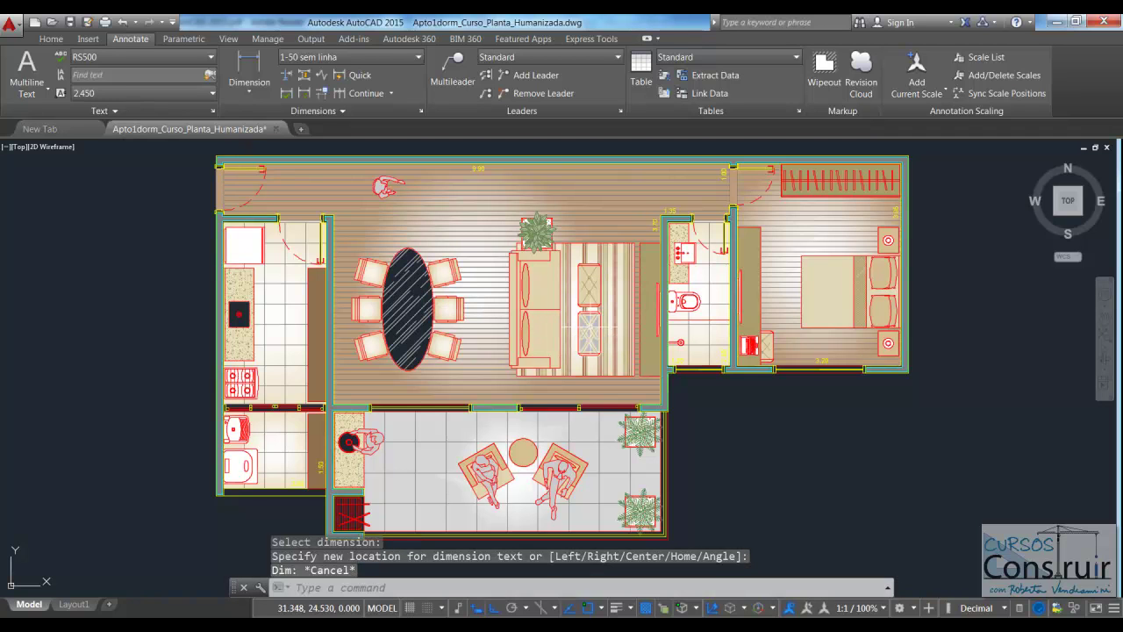
click(254, 69)
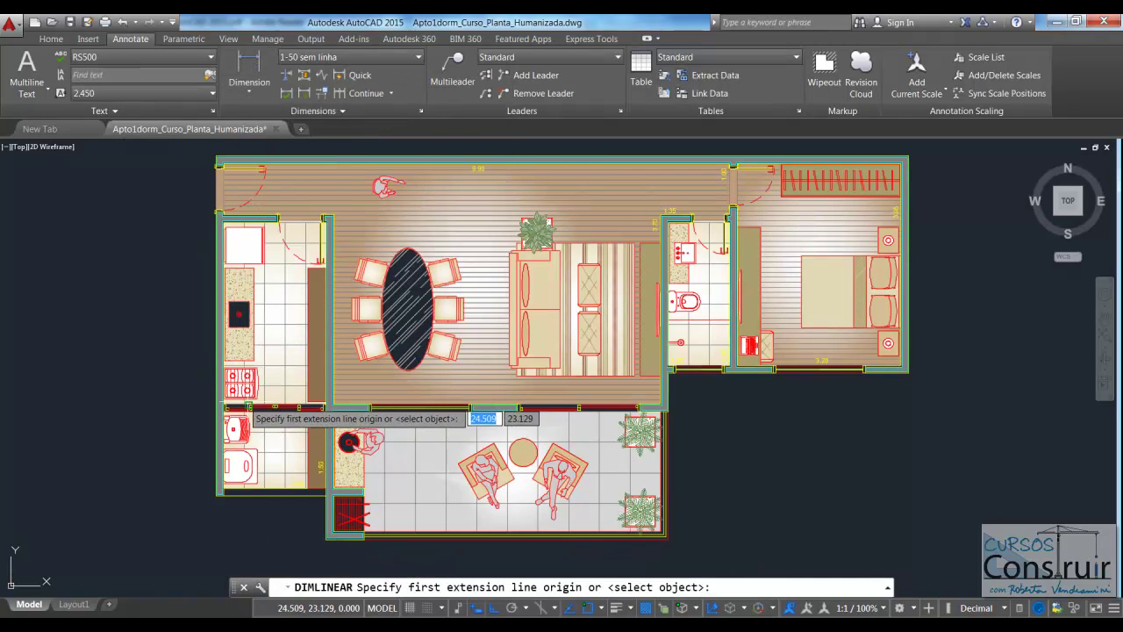
scroll(274, 406, up, 3)
scroll(291, 406, up, 2)
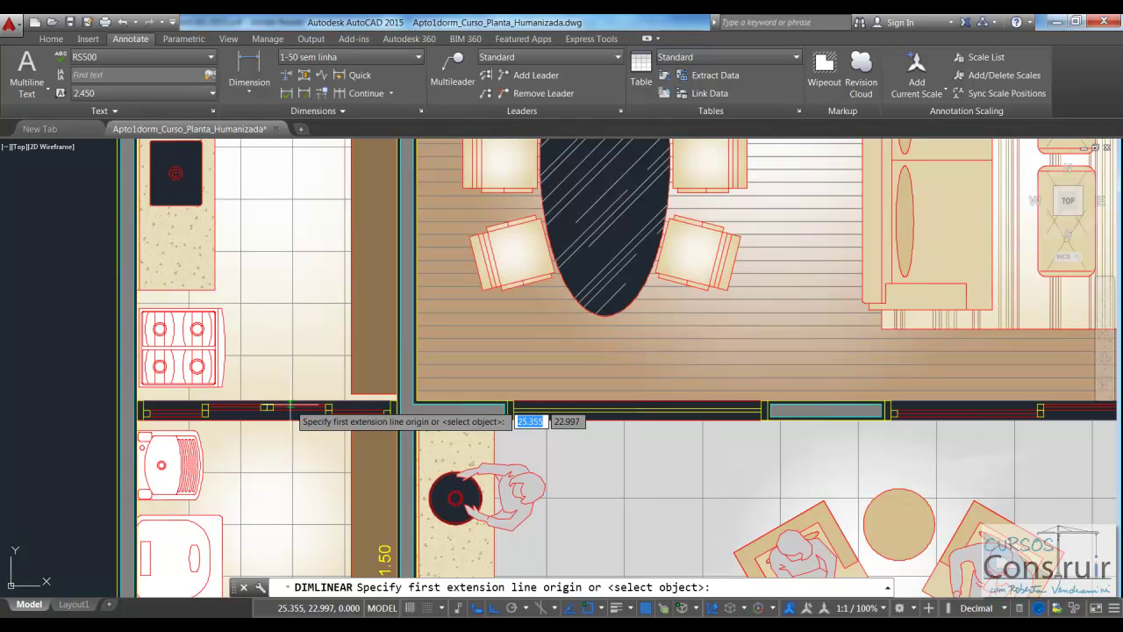
click(406, 406)
scroll(405, 405, down, 3)
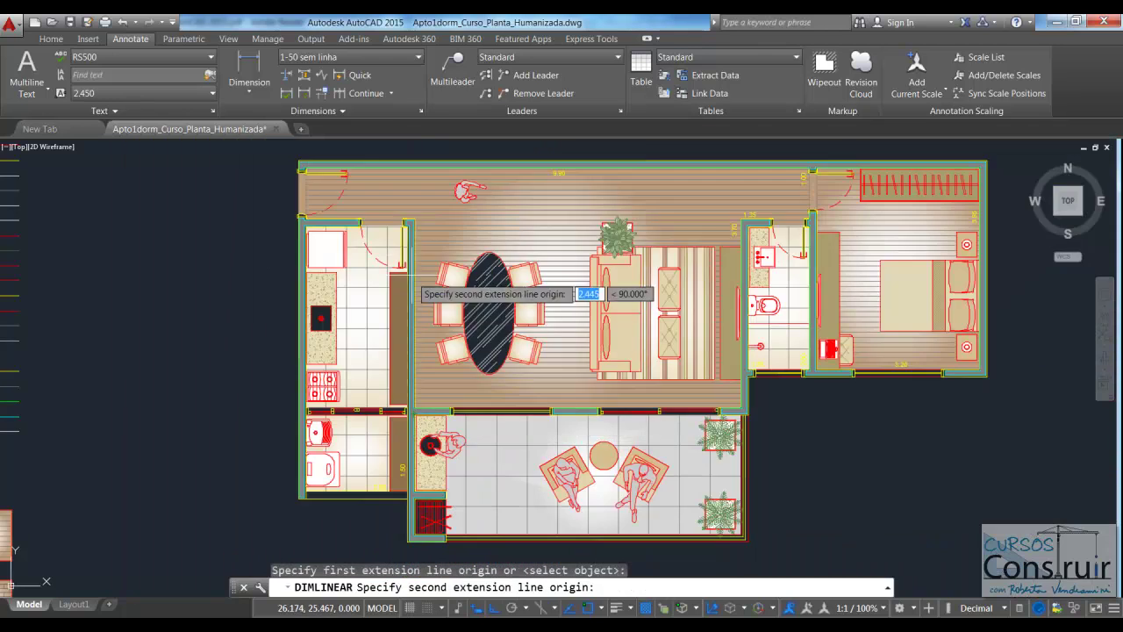
scroll(412, 288, up, 3)
scroll(400, 241, up, 2)
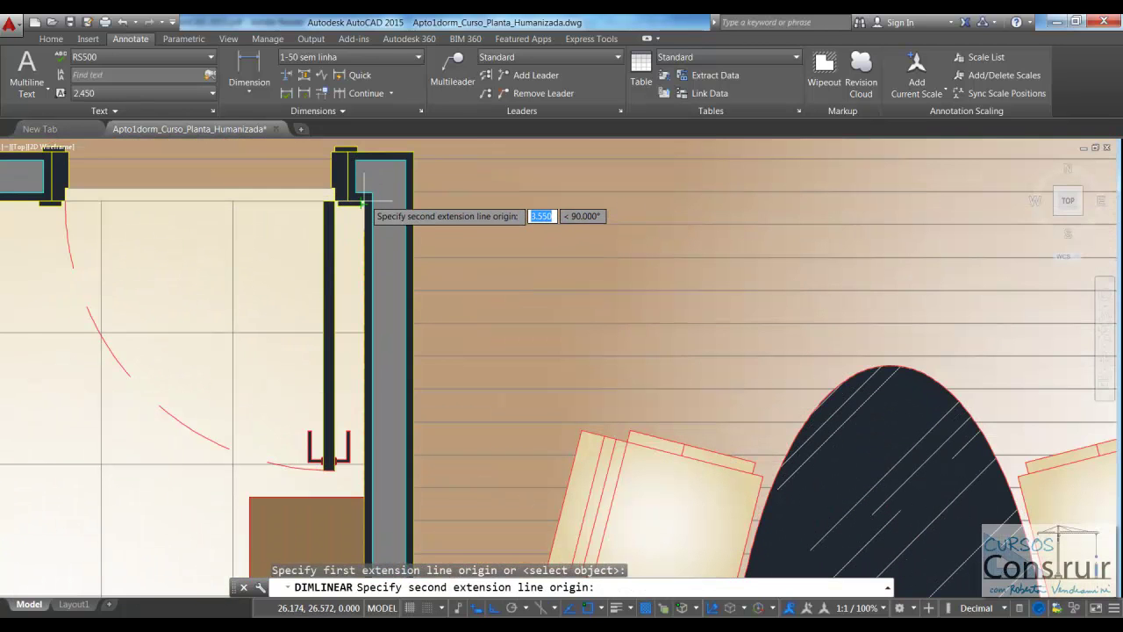
click(367, 203)
scroll(367, 203, down, 2)
scroll(368, 211, down, 1)
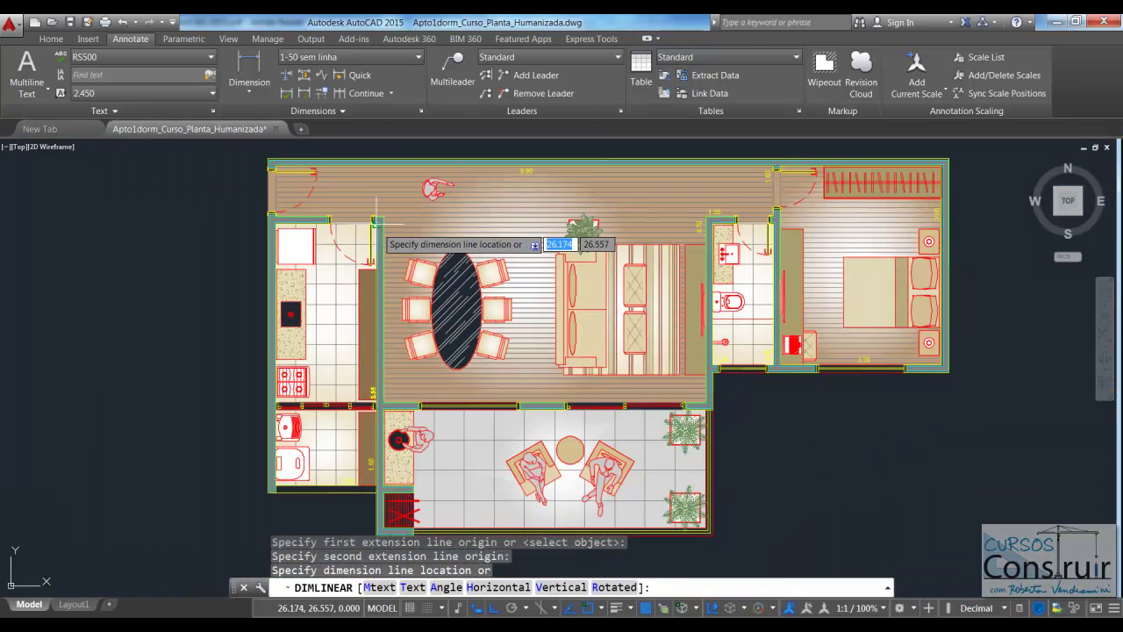
scroll(380, 382, up, 3)
scroll(381, 381, up, 2)
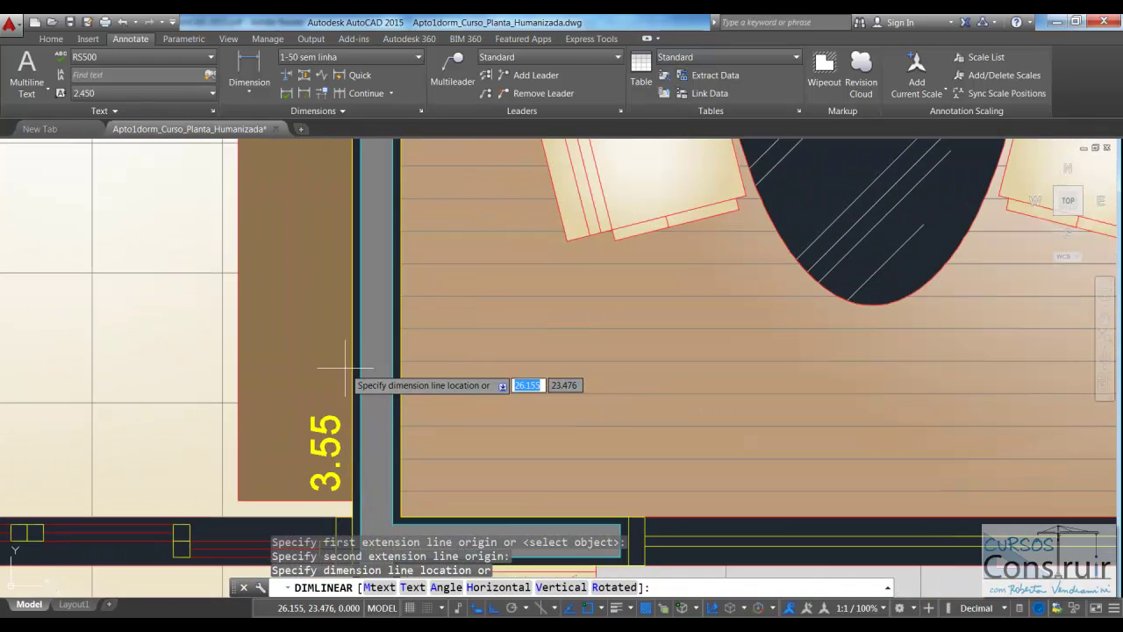
click(353, 381)
scroll(458, 311, down, 3)
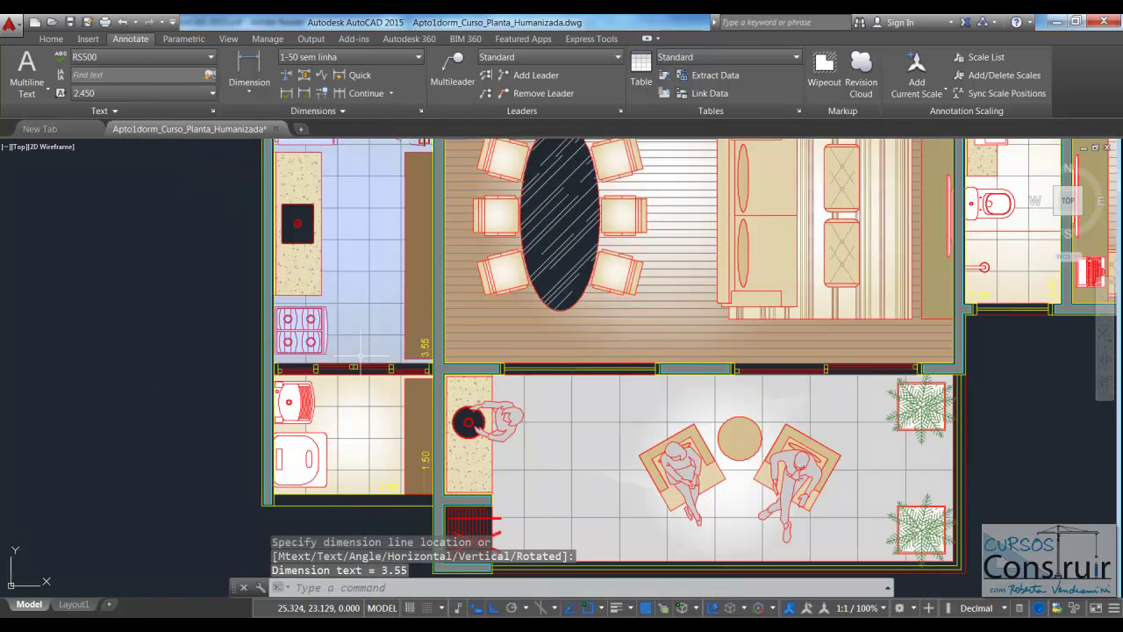
scroll(377, 344, up, 1)
scroll(388, 332, down, 1)
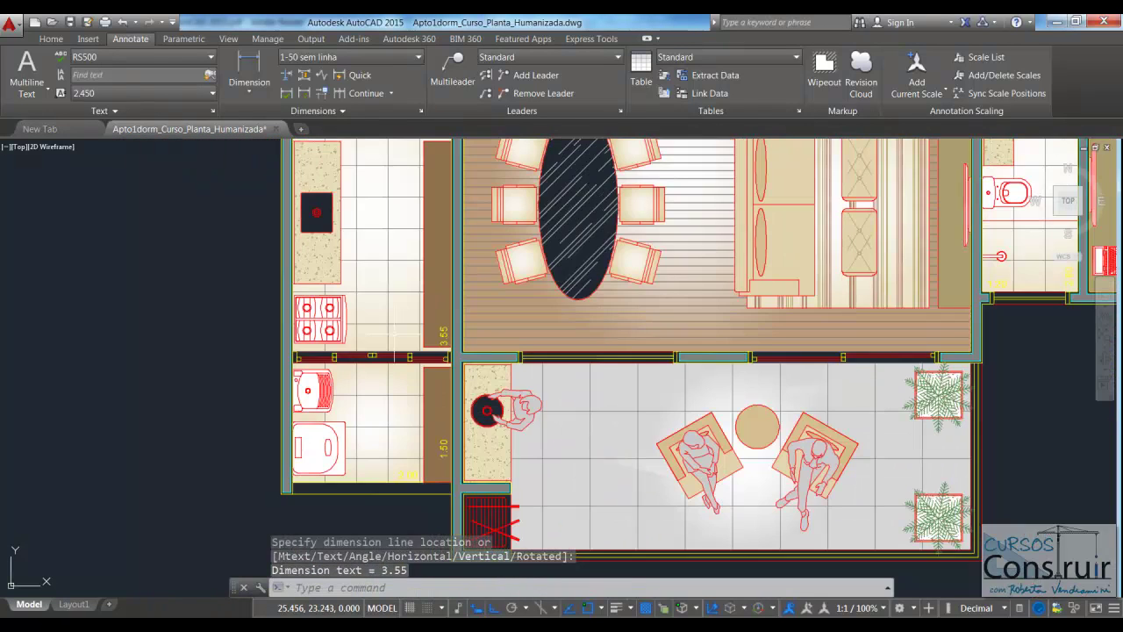
scroll(406, 498, up, 2)
scroll(412, 509, up, 1)
Step: Place the 2.00 width dimension in the lower room, then copy it onto the kitchen's bottom wall
click(398, 420)
text(co)
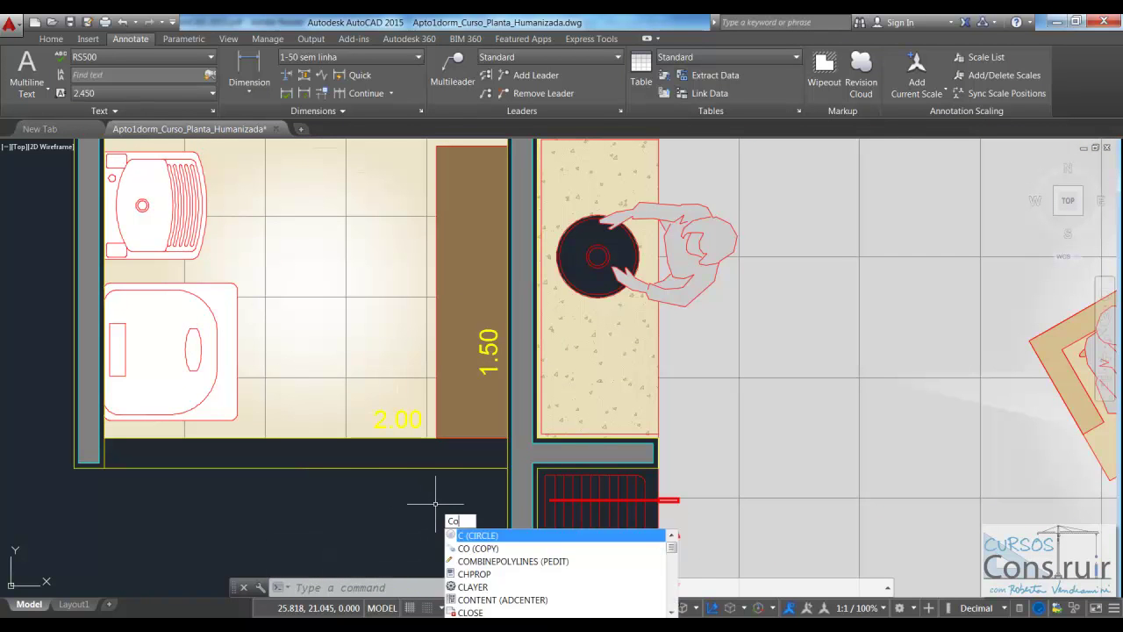
key(Return)
click(402, 423)
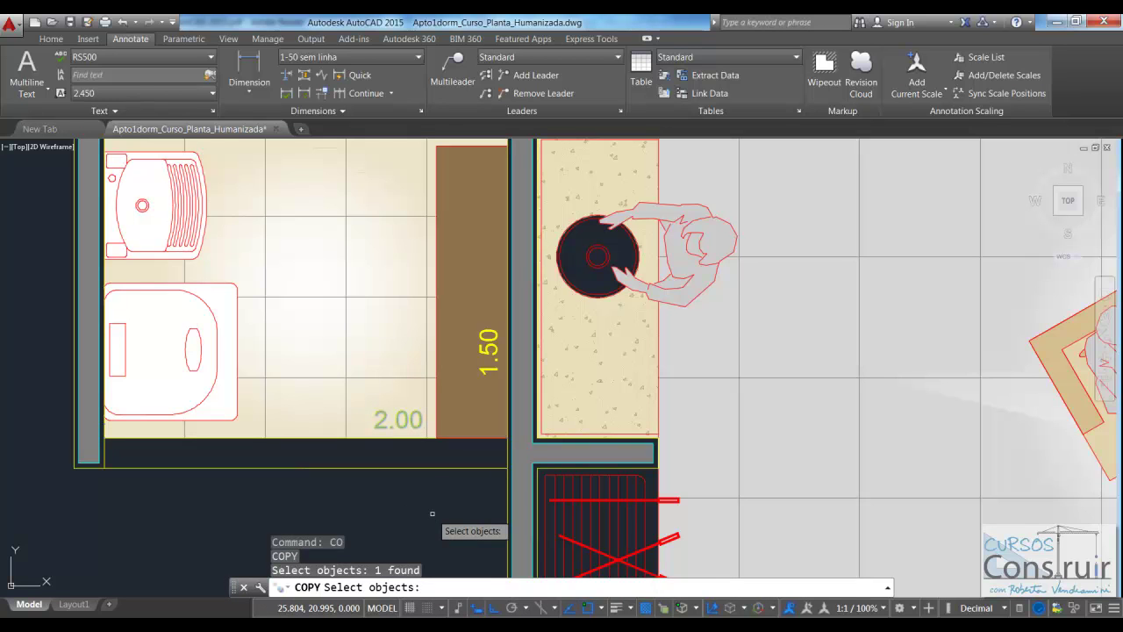
key(Return)
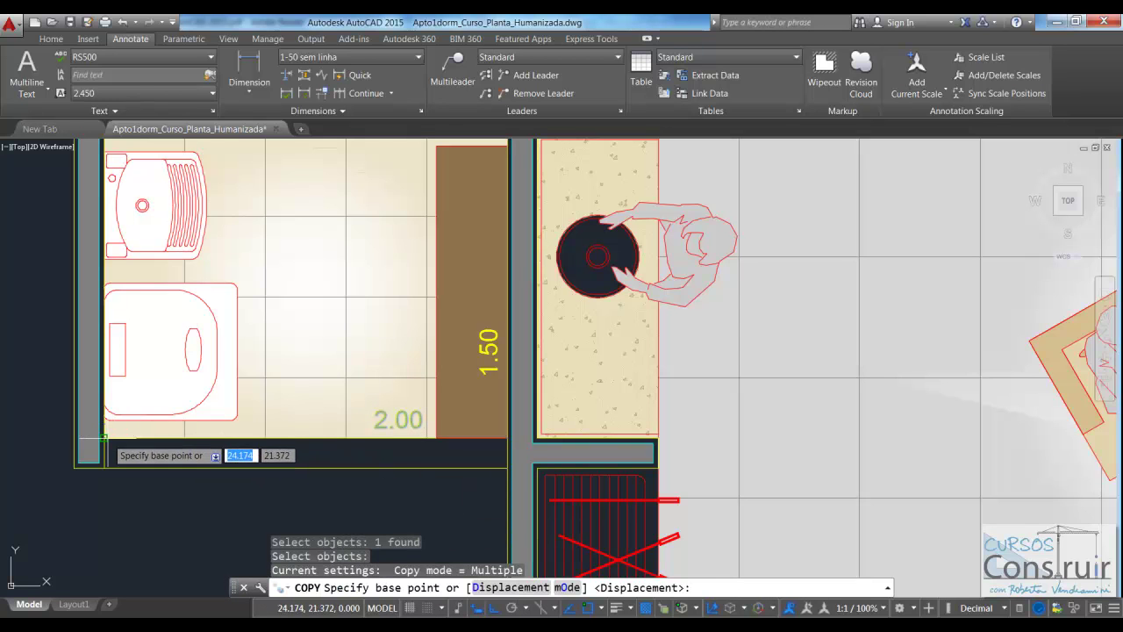
click(104, 437)
scroll(325, 461, down, 4)
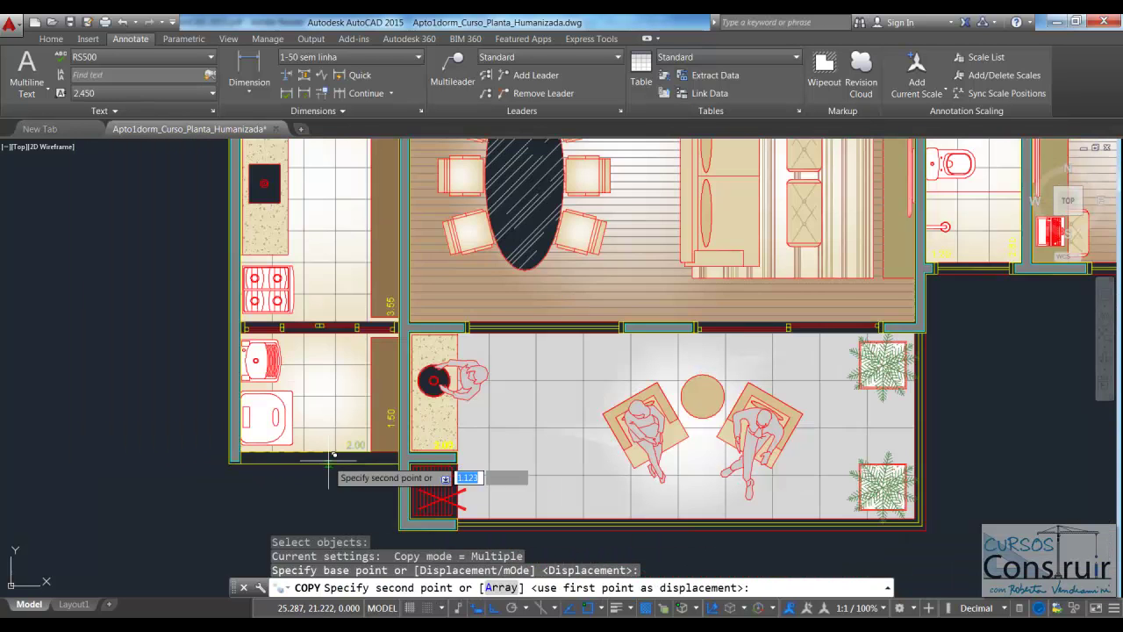
scroll(259, 323, up, 5)
scroll(239, 329, up, 5)
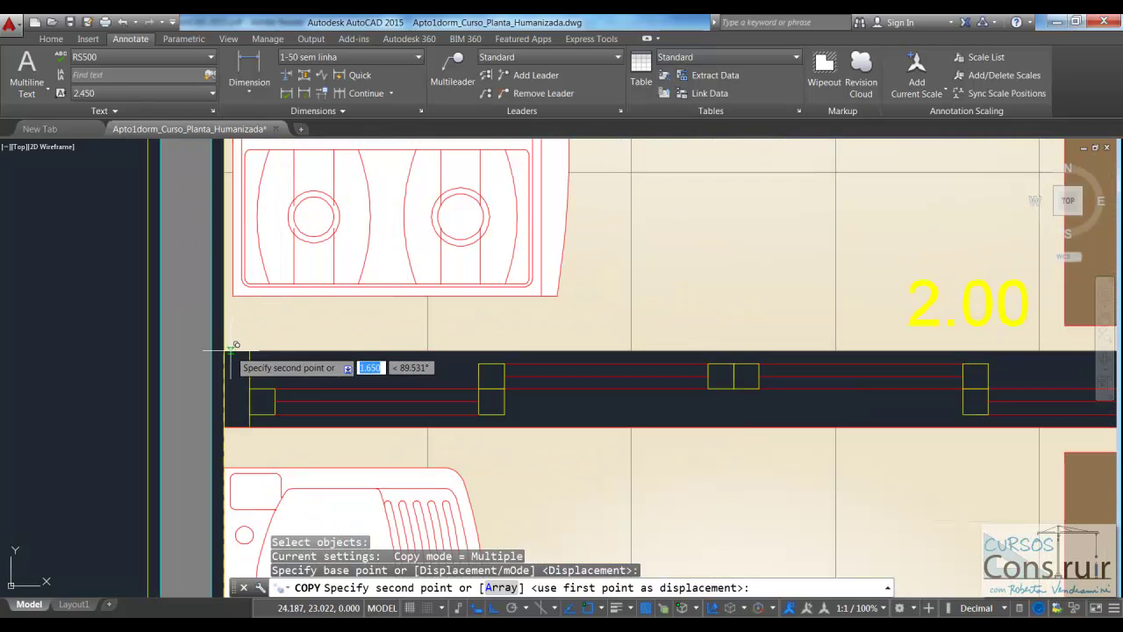
click(228, 348)
scroll(369, 346, down, 3)
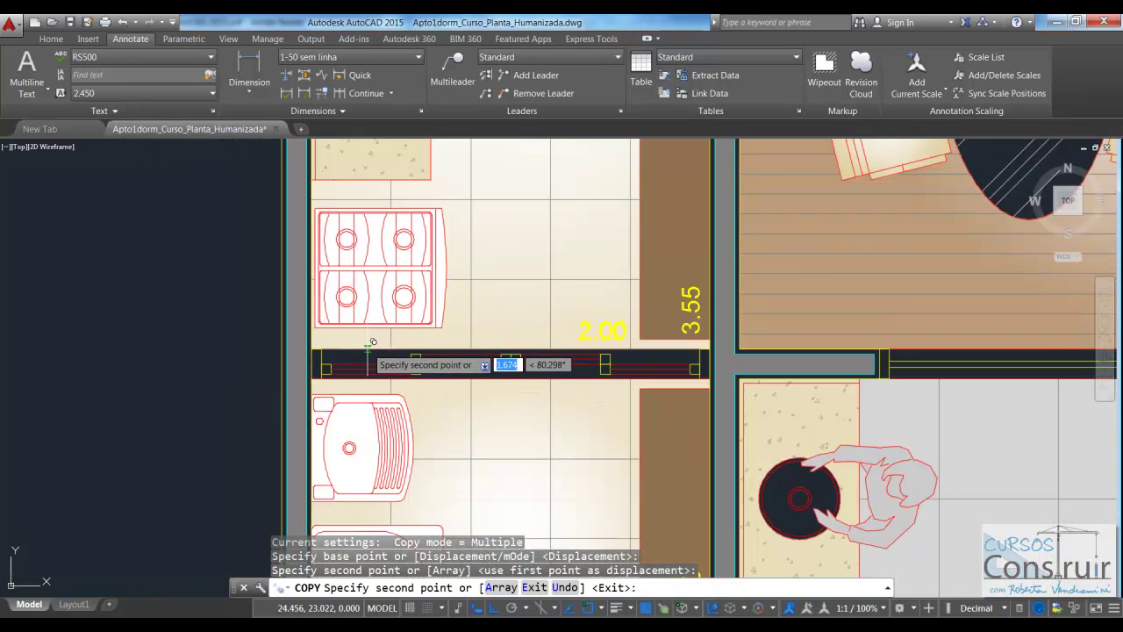
key(Escape)
scroll(469, 357, down, 3)
Step: Begin a linear dimension across the living room's bottom wall, then cancel the text override
scroll(468, 357, down, 3)
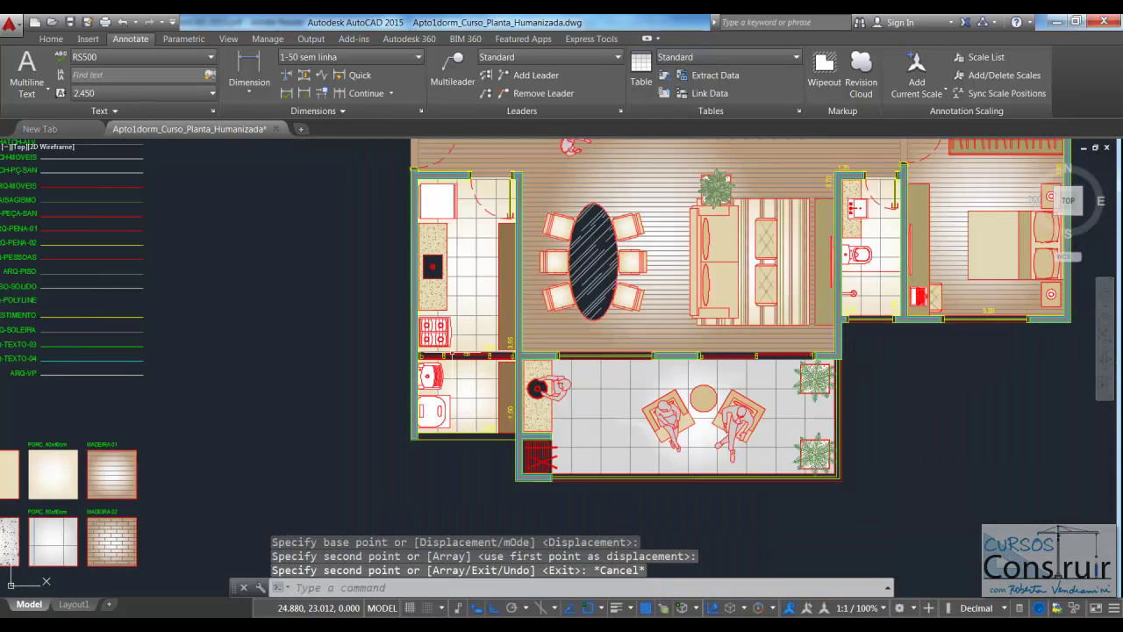
scroll(468, 357, down, 2)
scroll(614, 346, up, 3)
scroll(491, 290, up, 2)
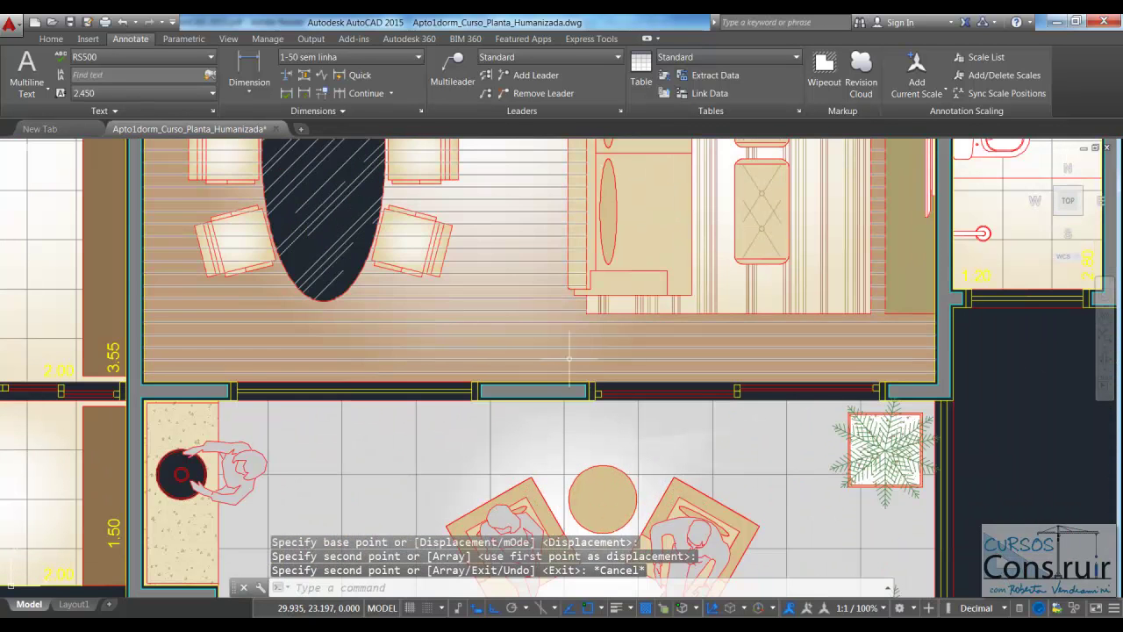
click(249, 69)
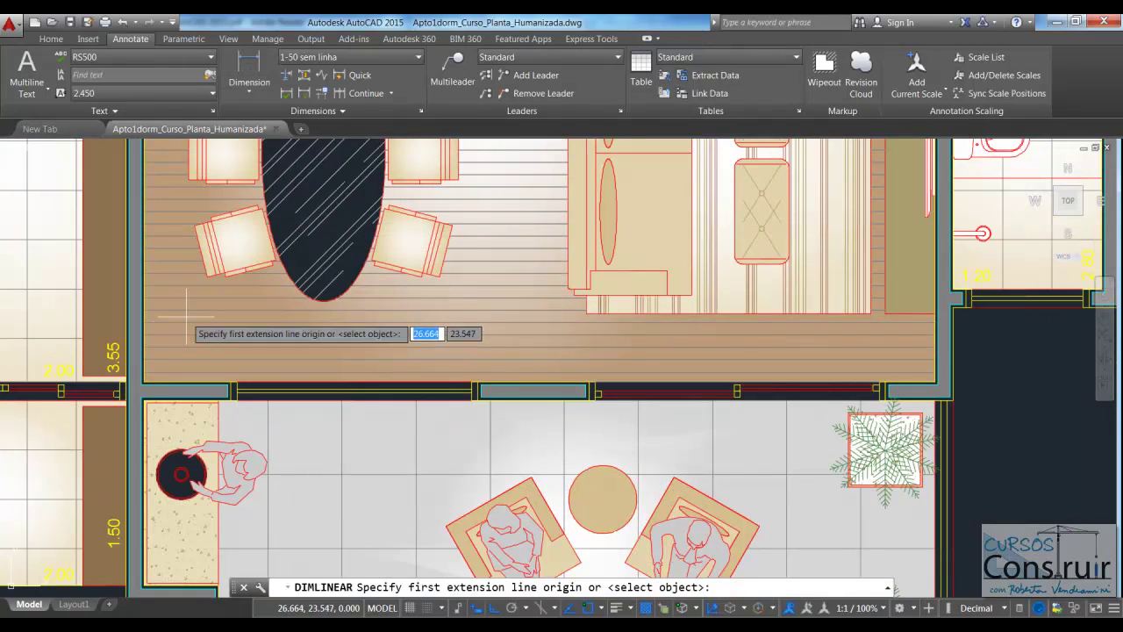
click(146, 382)
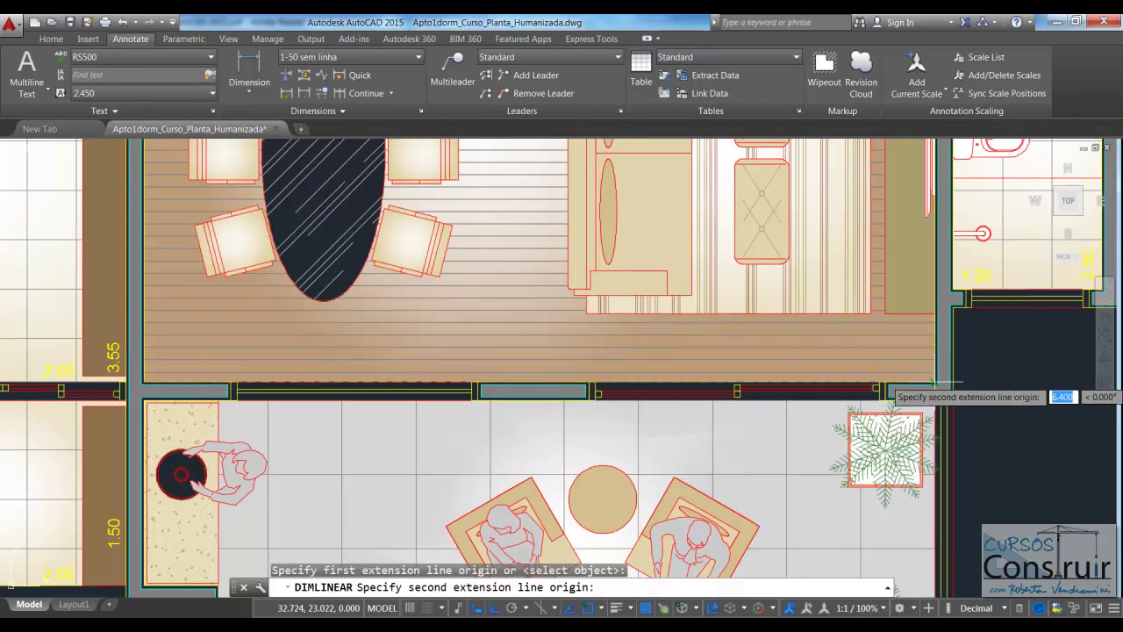
click(932, 383)
text(t)
key(Return)
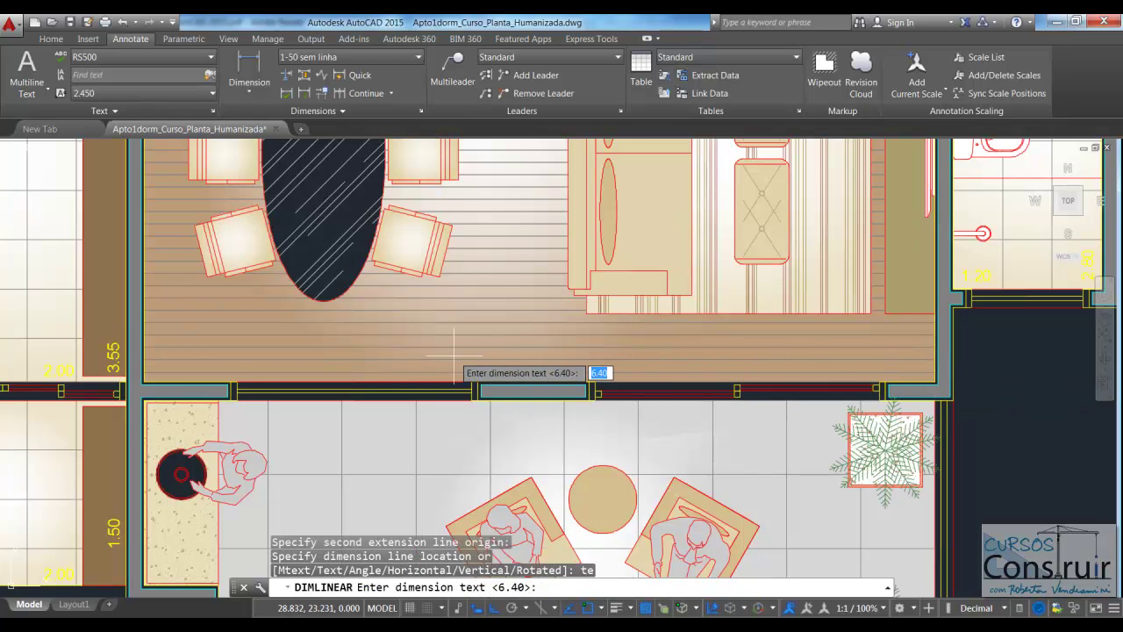
key(Escape)
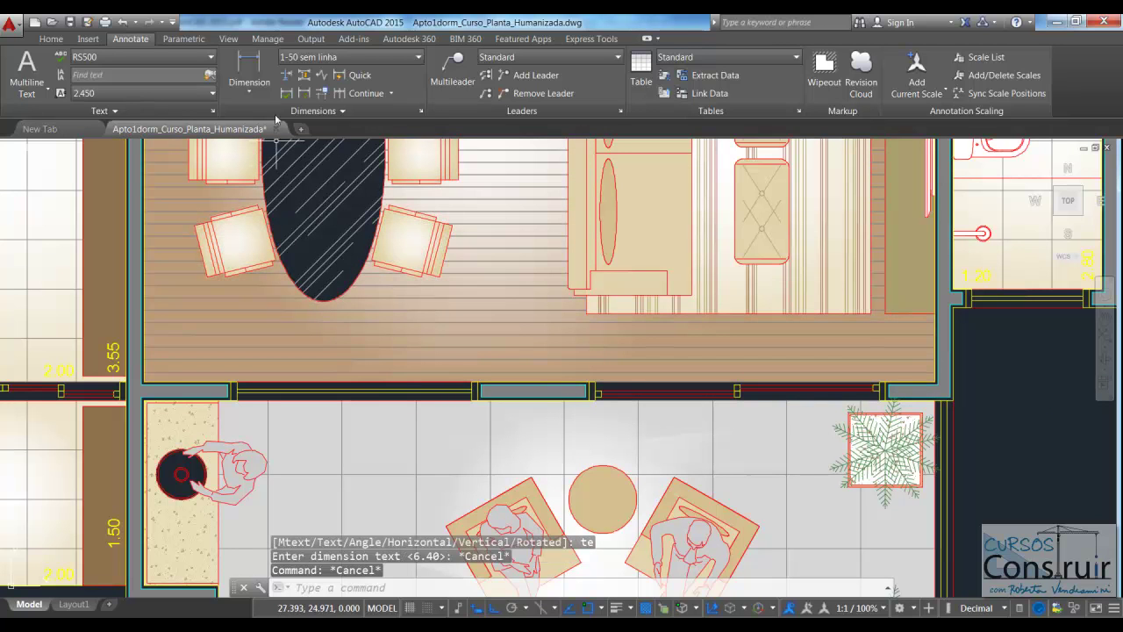
Step: Dimension the living room's bottom wall corner to corner at 6.40, placed above the wall
click(249, 72)
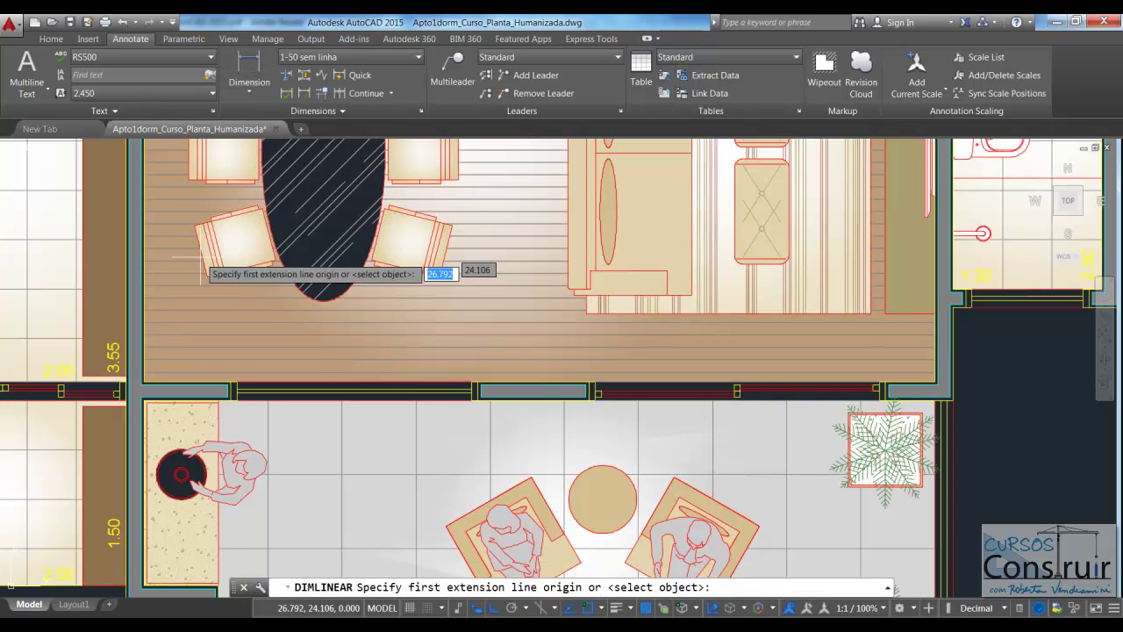
click(144, 382)
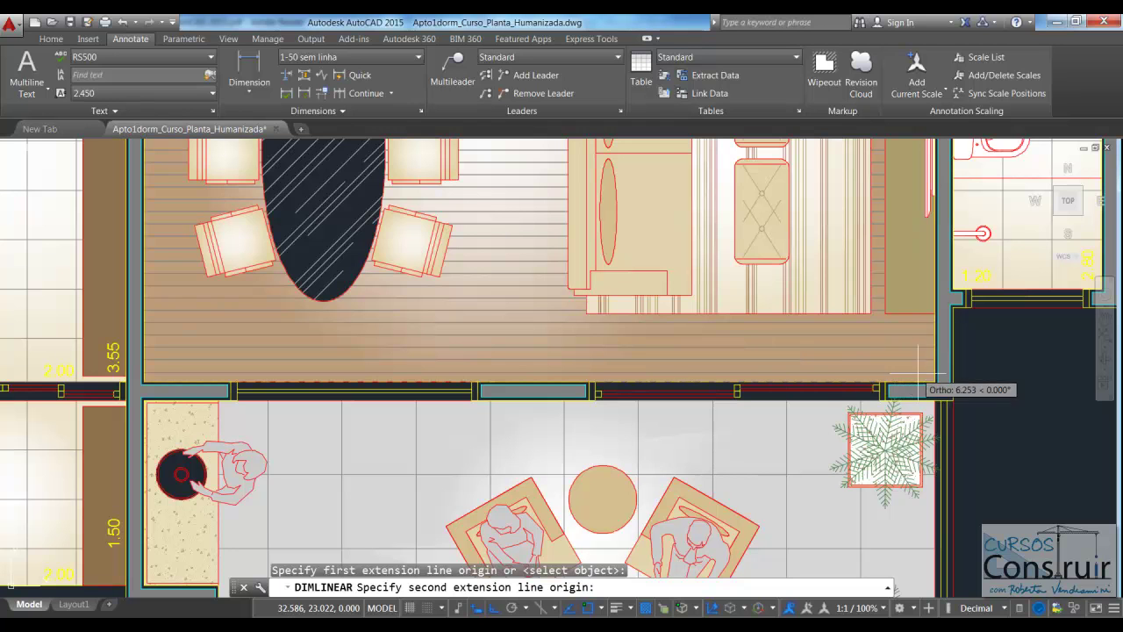
scroll(937, 379, up, 2)
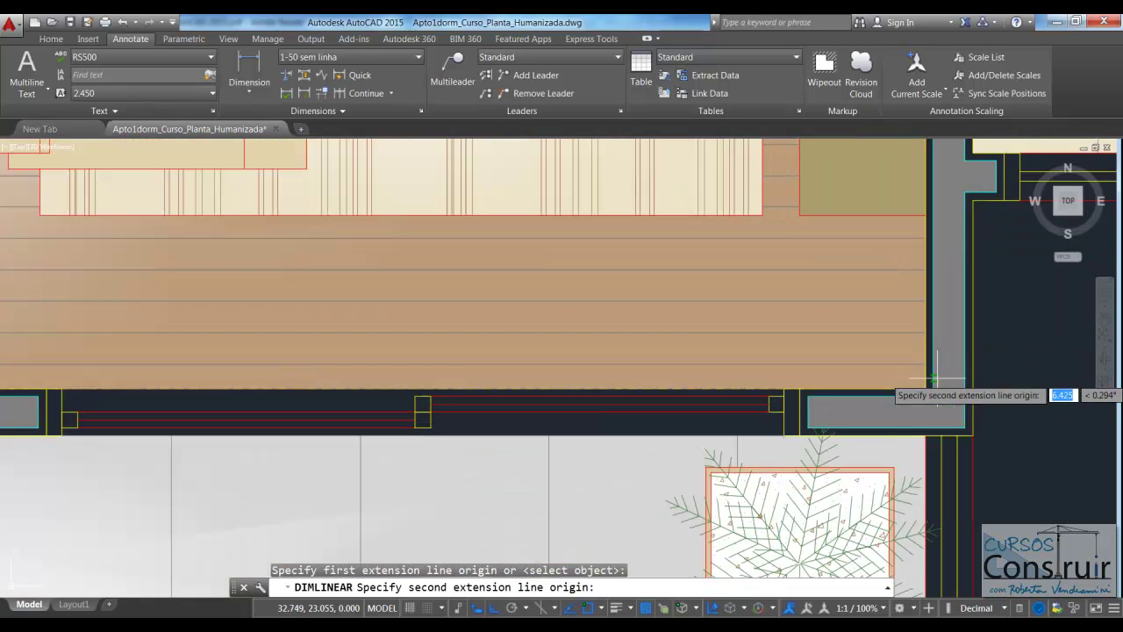
click(934, 381)
scroll(929, 386, down, 2)
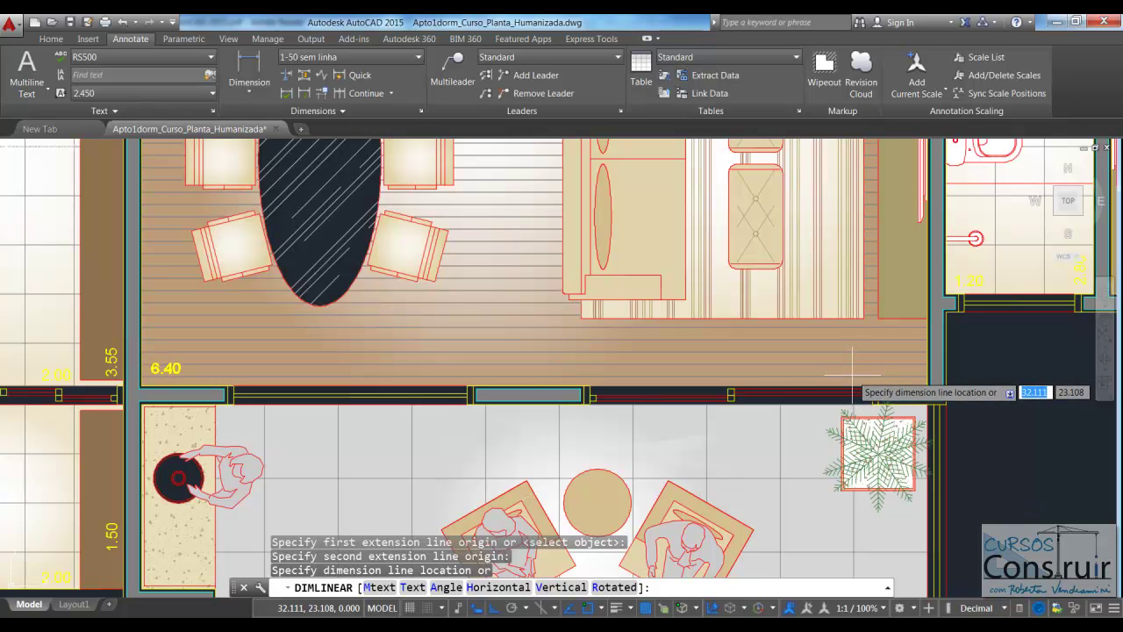
click(852, 375)
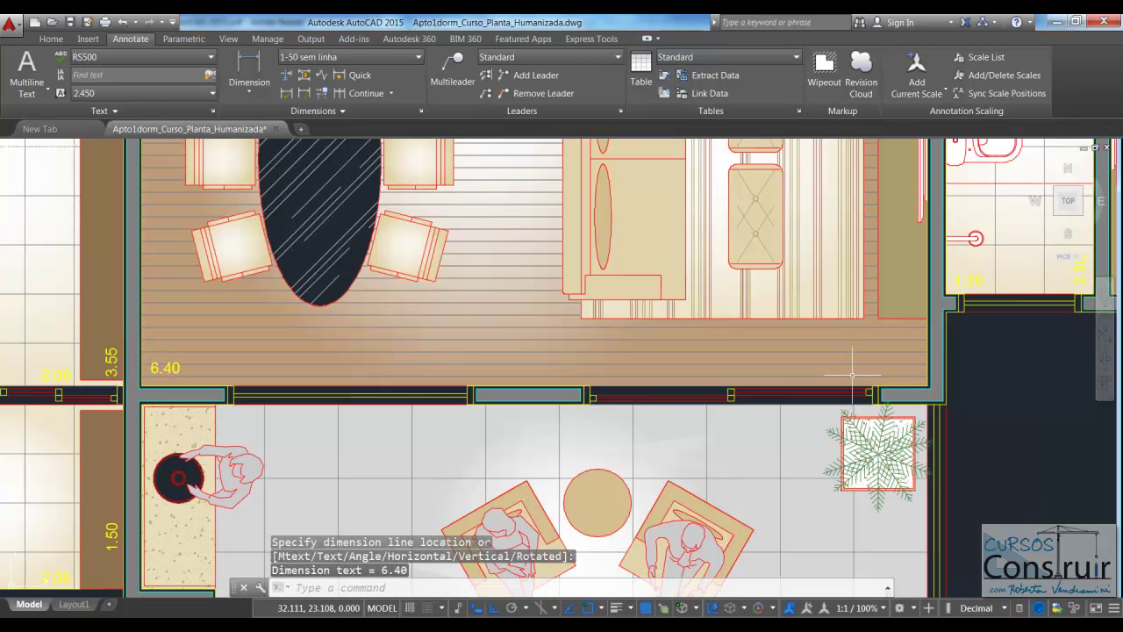
scroll(807, 412, down, 5)
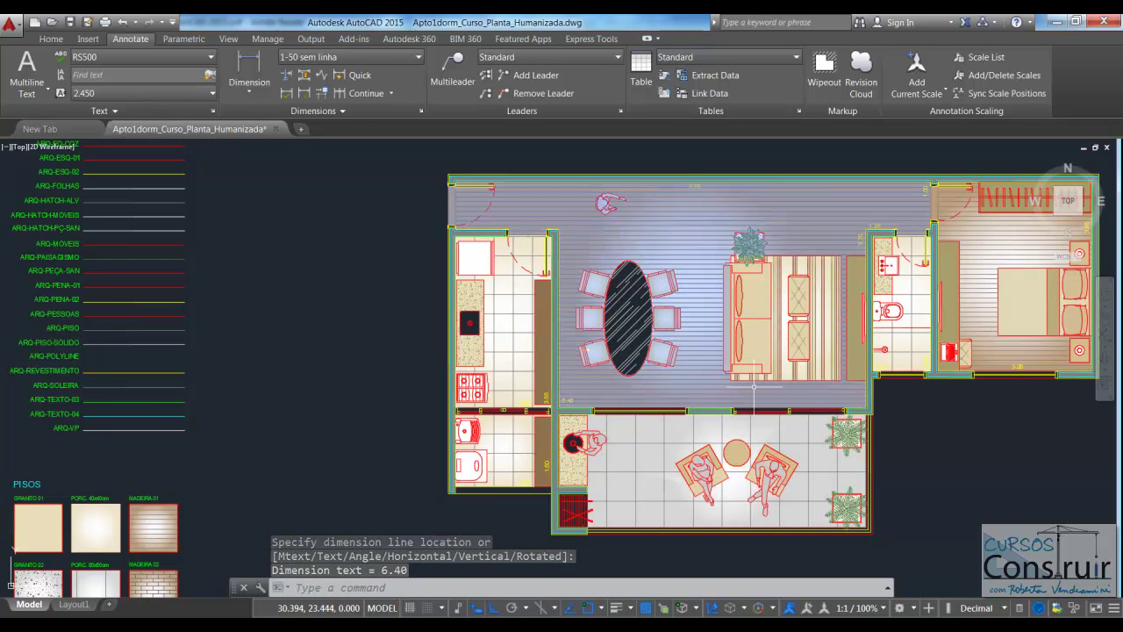
Step: Add a vertical 1.00 dimension across the entry doorway in the left wall above the kitchen
key(Return)
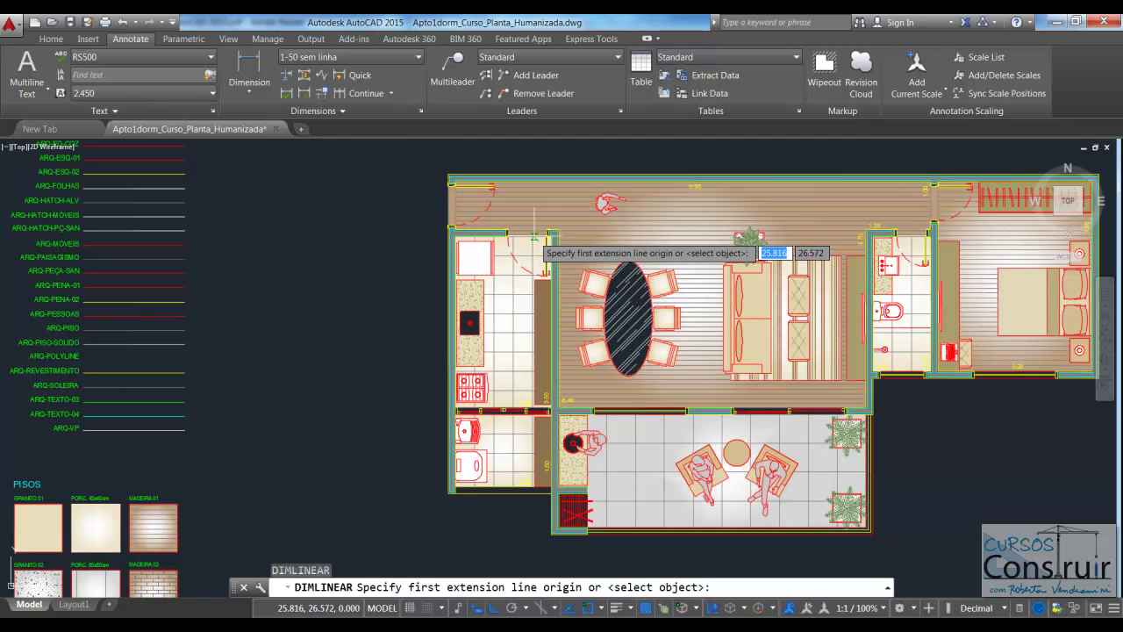
scroll(556, 200, up, 2)
scroll(555, 200, up, 2)
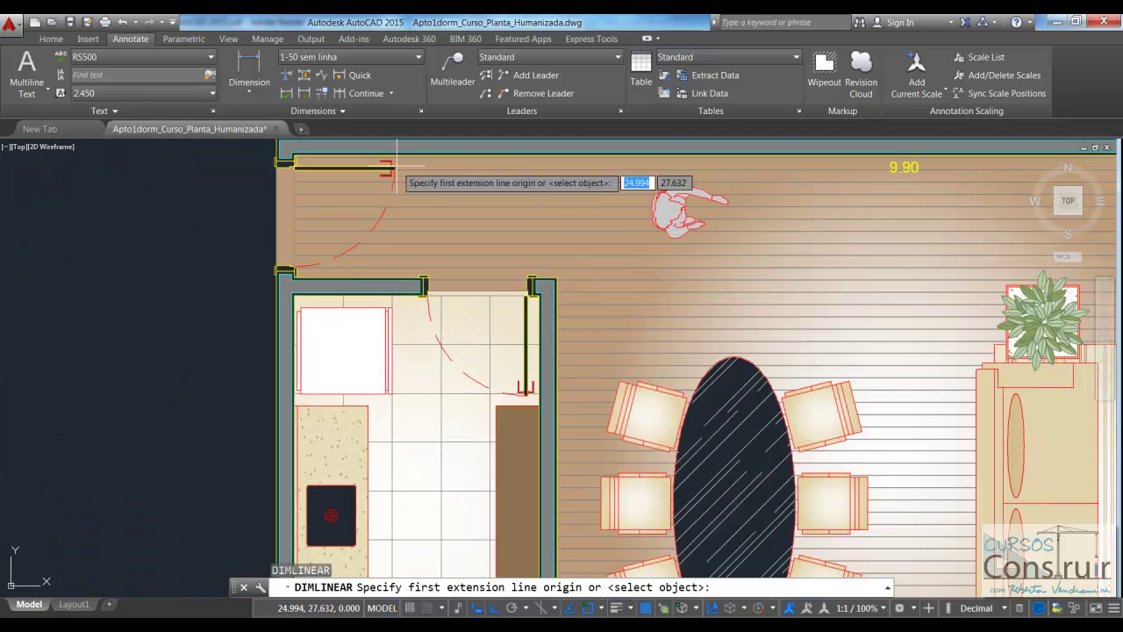
scroll(289, 250, up, 1)
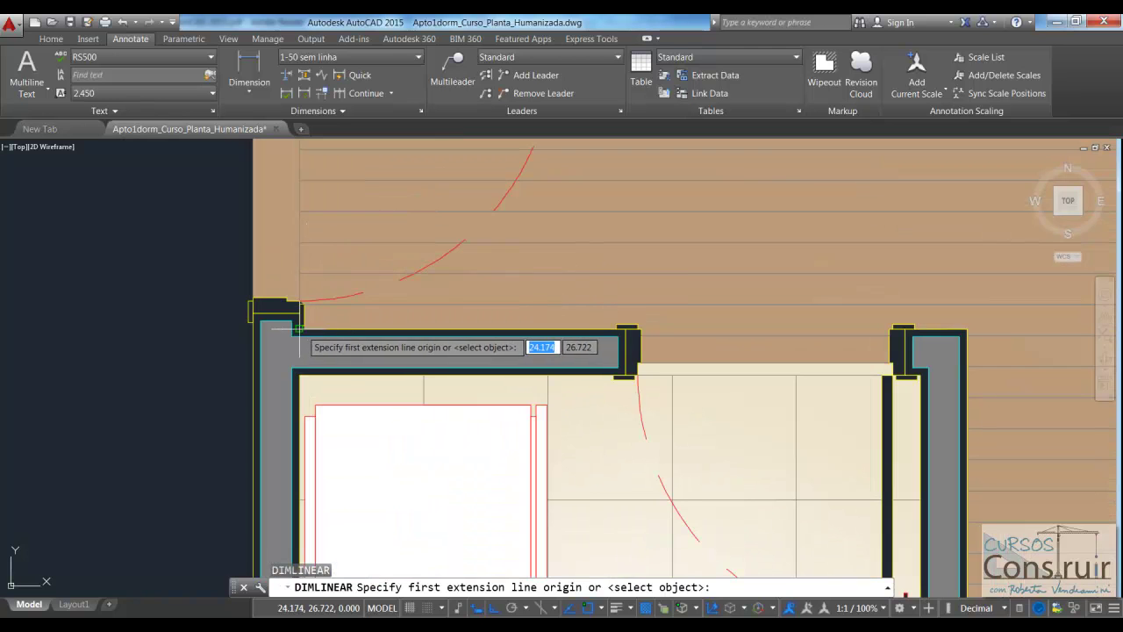
click(297, 319)
scroll(321, 311, down, 1)
scroll(320, 263, down, 1)
scroll(320, 247, up, 3)
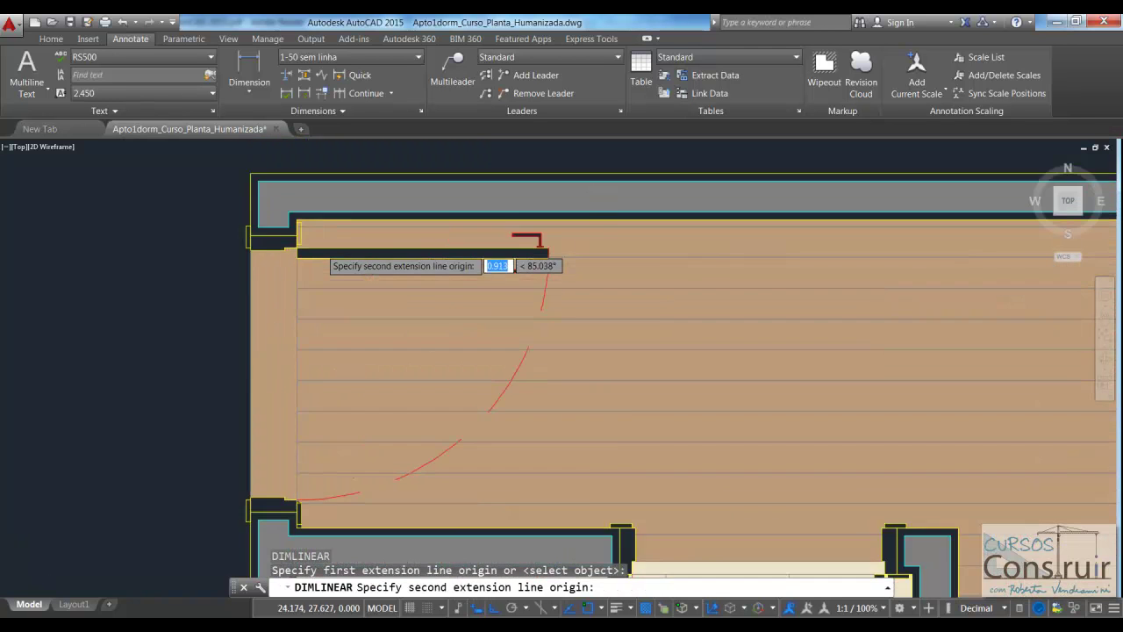
scroll(298, 215, up, 2)
click(280, 202)
scroll(294, 228, down, 1)
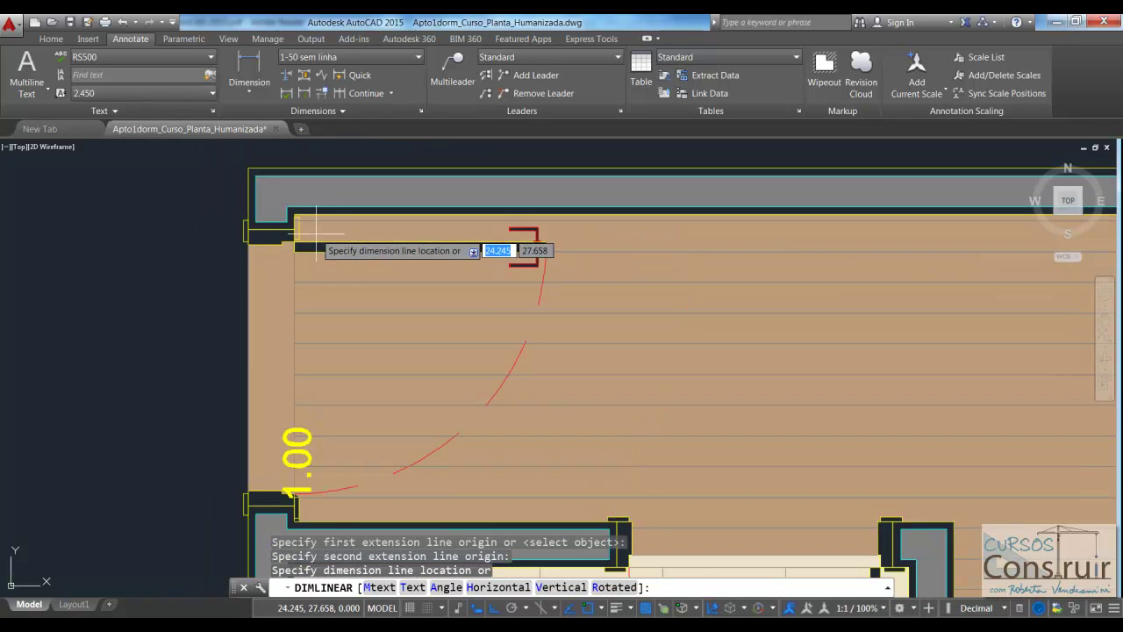
click(345, 309)
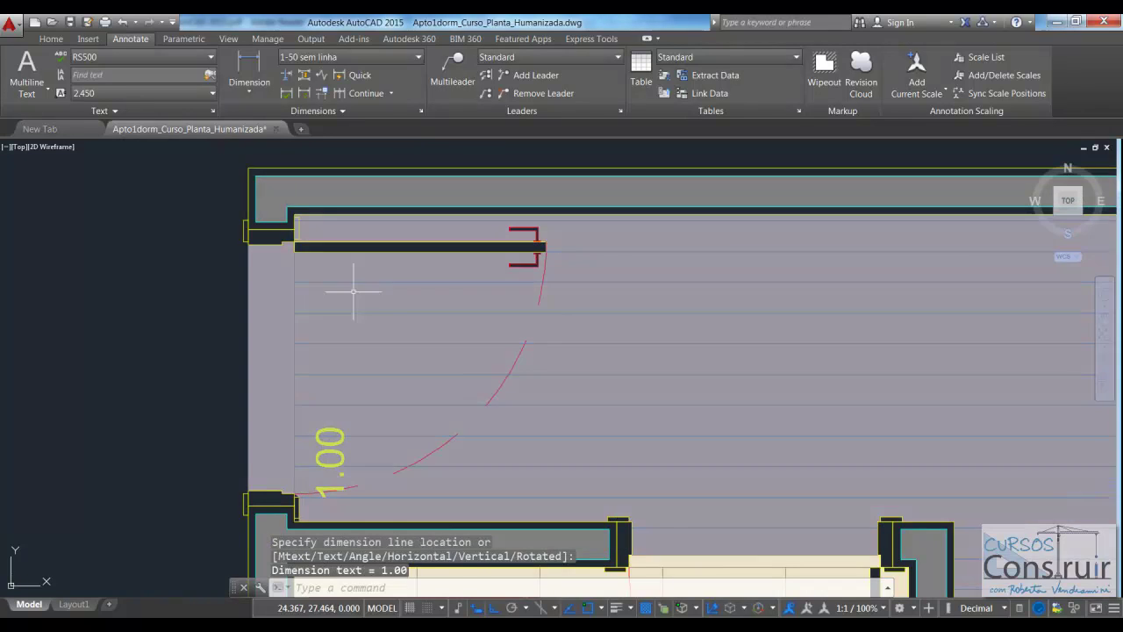
scroll(342, 272, down, 1)
scroll(321, 249, down, 2)
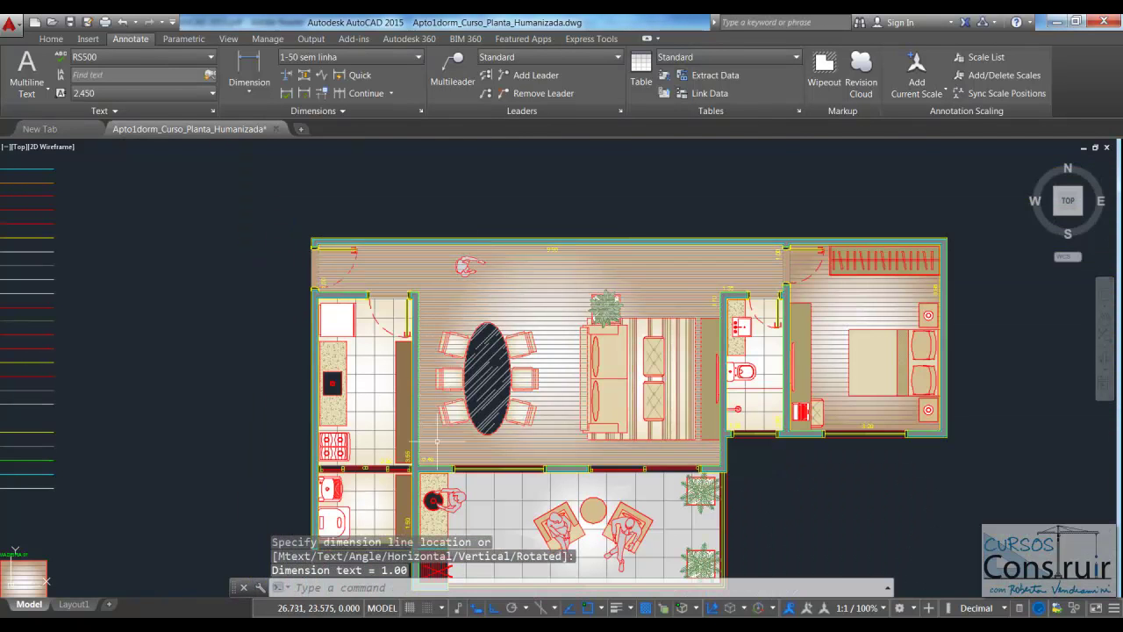
scroll(434, 441, up, 4)
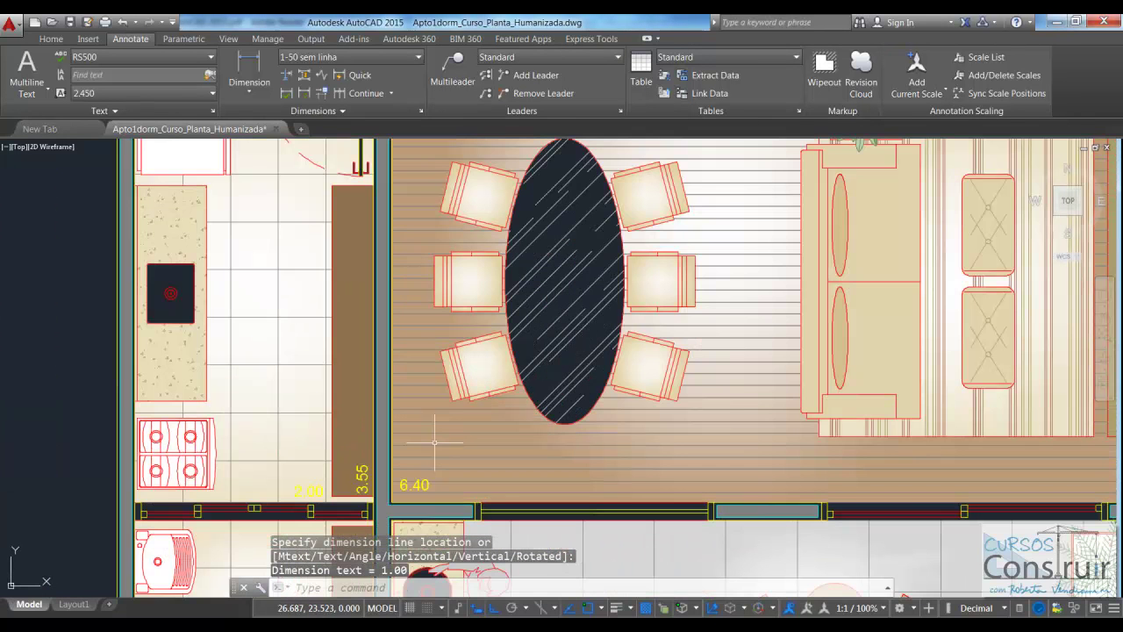
Step: Place the 6.40 dimension along the dining/living room's lower wall
click(391, 503)
scroll(403, 492, down, 4)
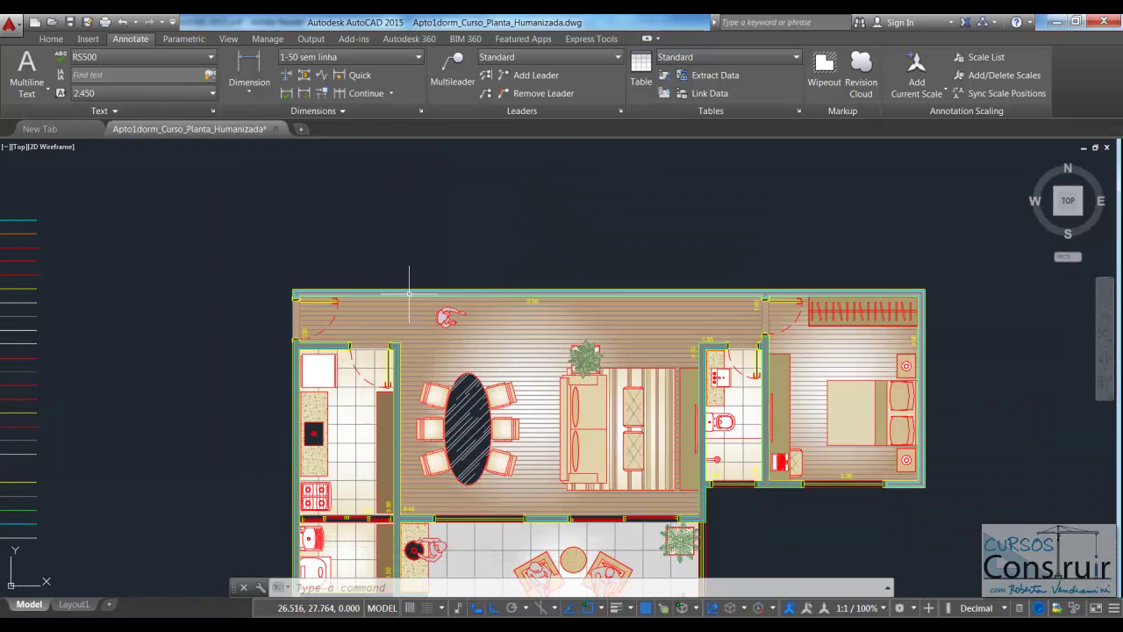
scroll(416, 522, up, 4)
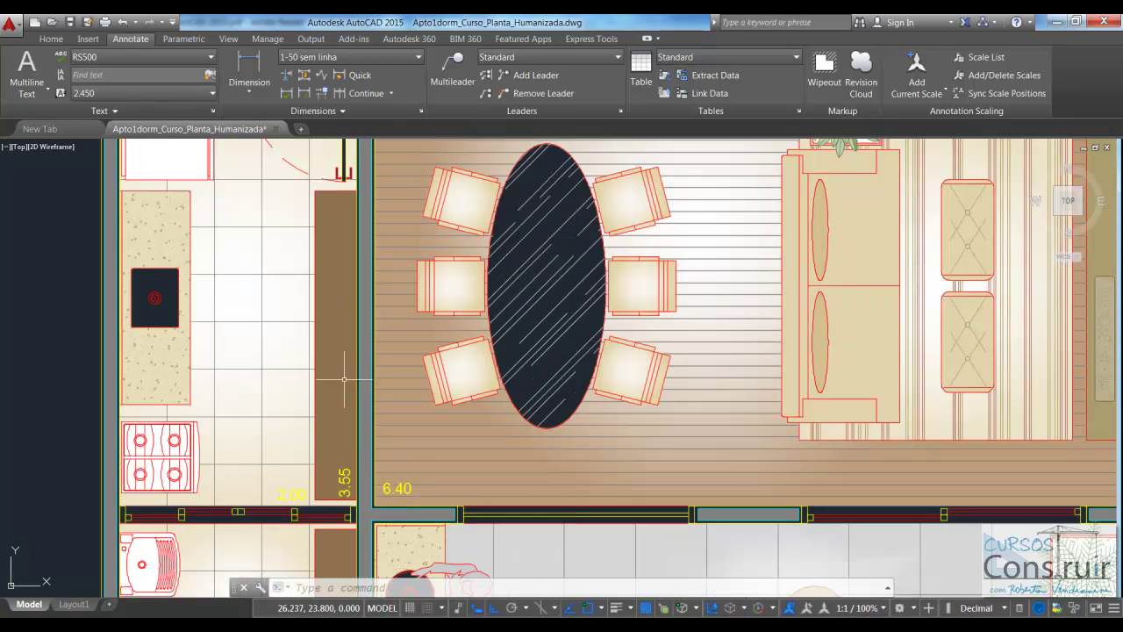
Step: Add a vertical 4.70 depth dimension from the room's lower corner to the top wall
click(249, 70)
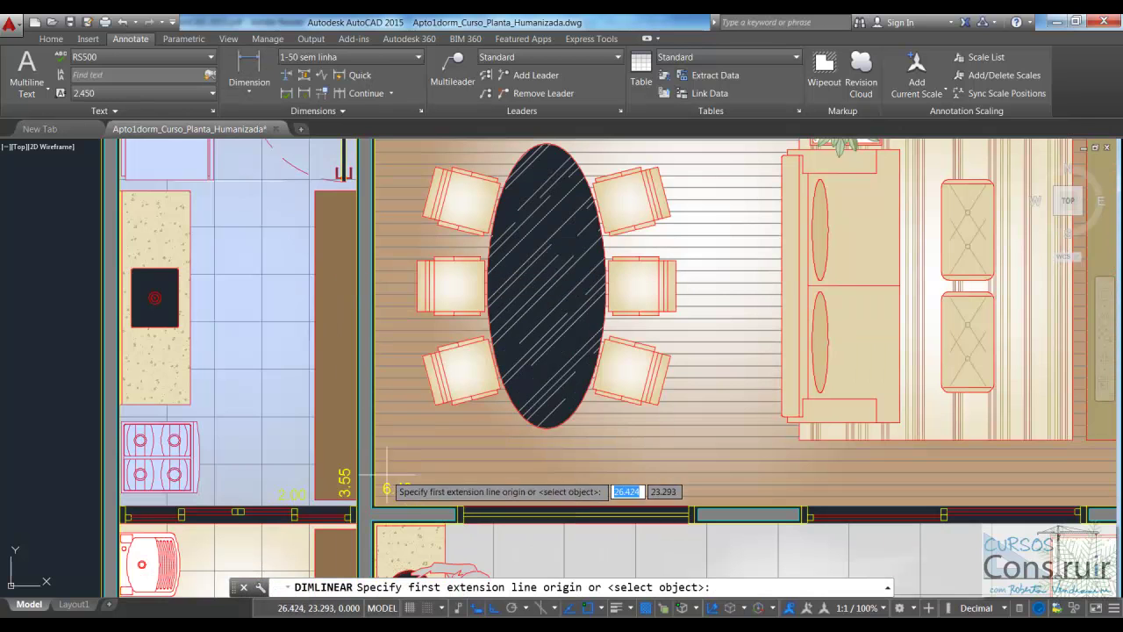
click(387, 489)
scroll(384, 409, down, 4)
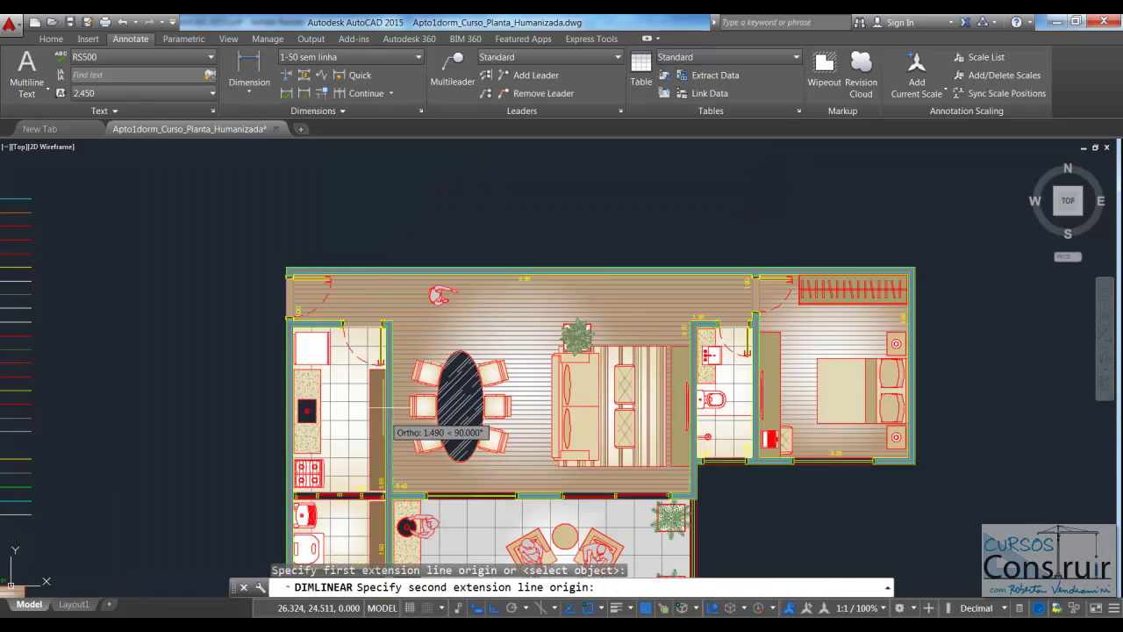
scroll(371, 274, up, 2)
scroll(368, 263, up, 3)
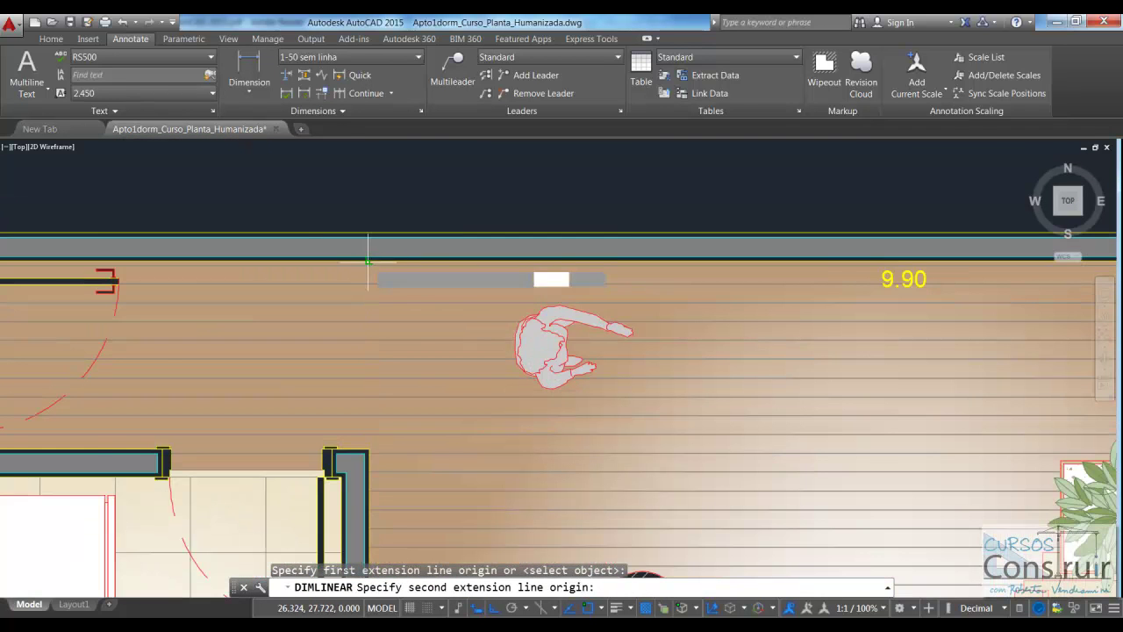
click(368, 261)
scroll(373, 268, down, 5)
scroll(383, 471, up, 3)
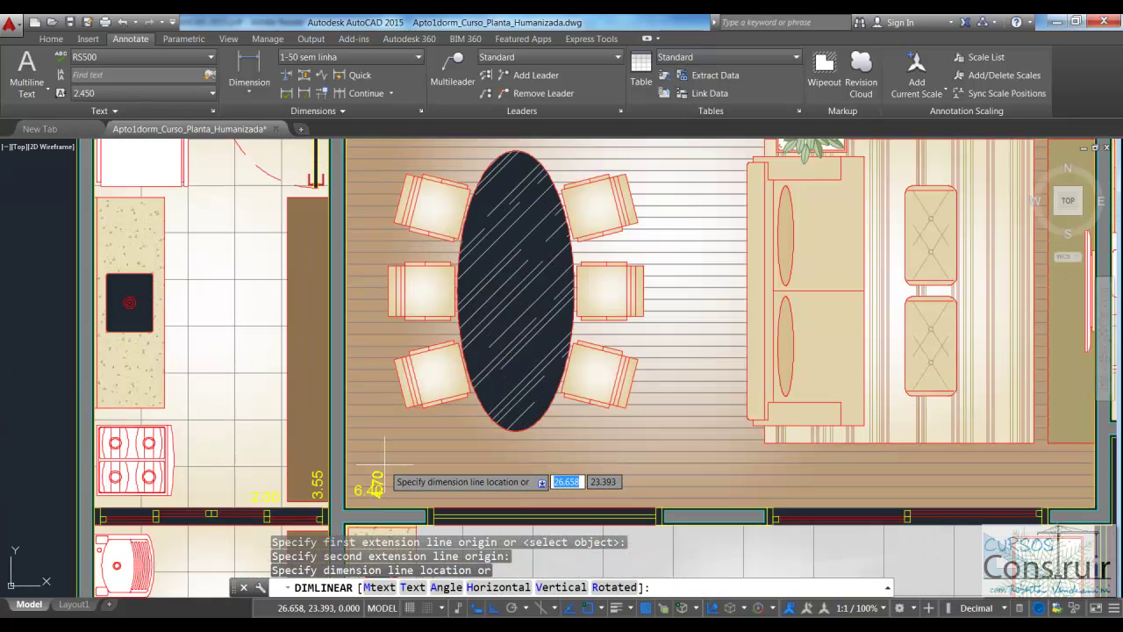
click(367, 465)
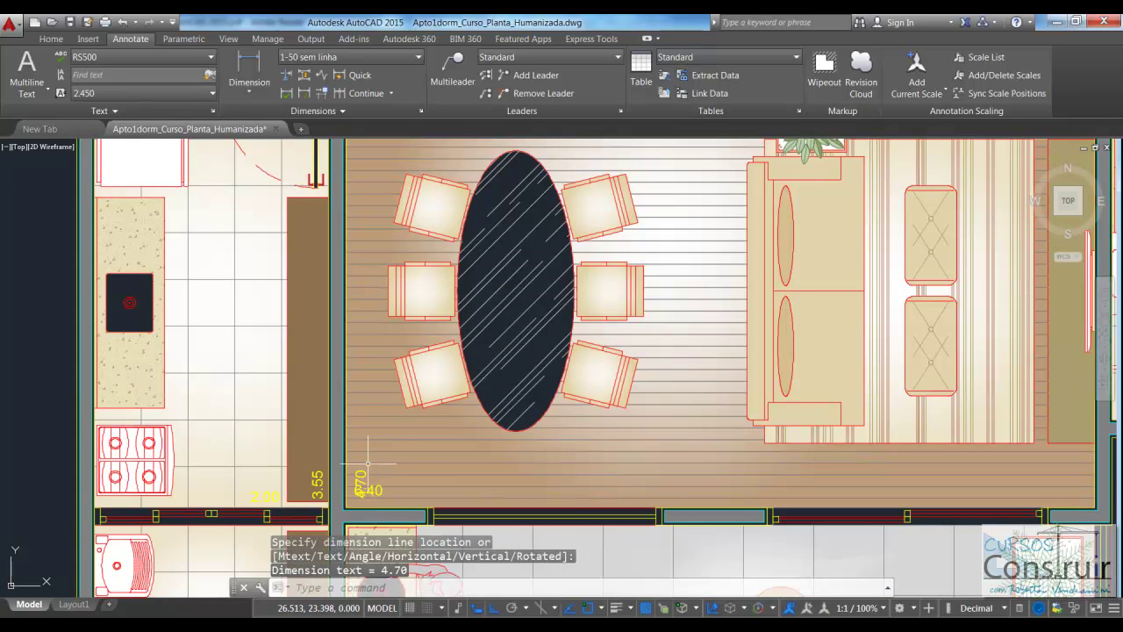
scroll(377, 376, down, 2)
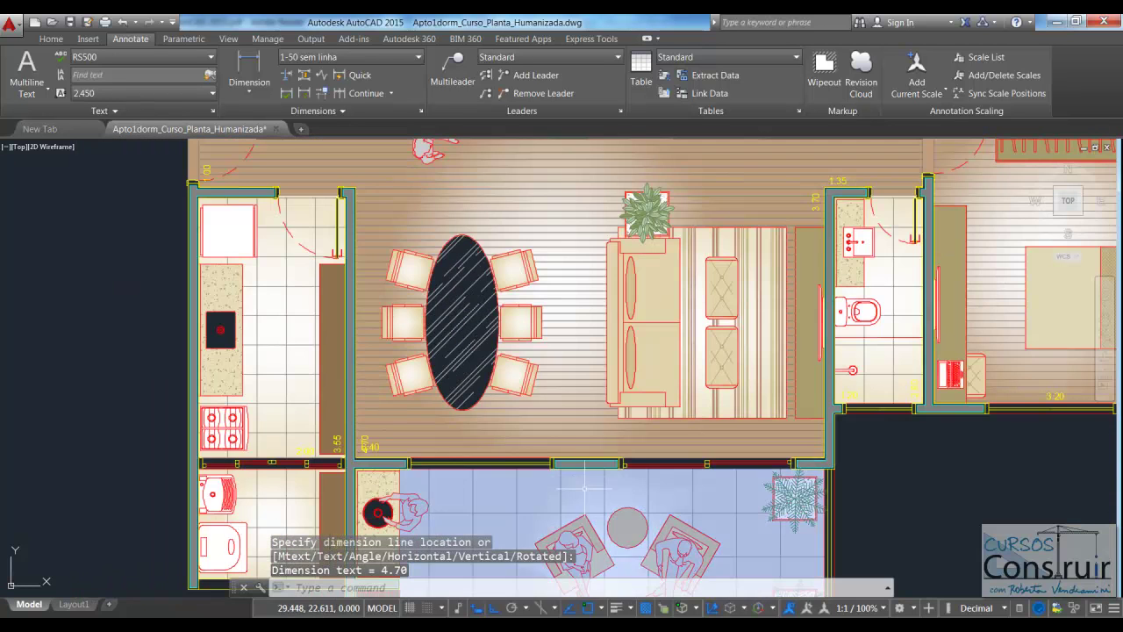
scroll(571, 493, up, 2)
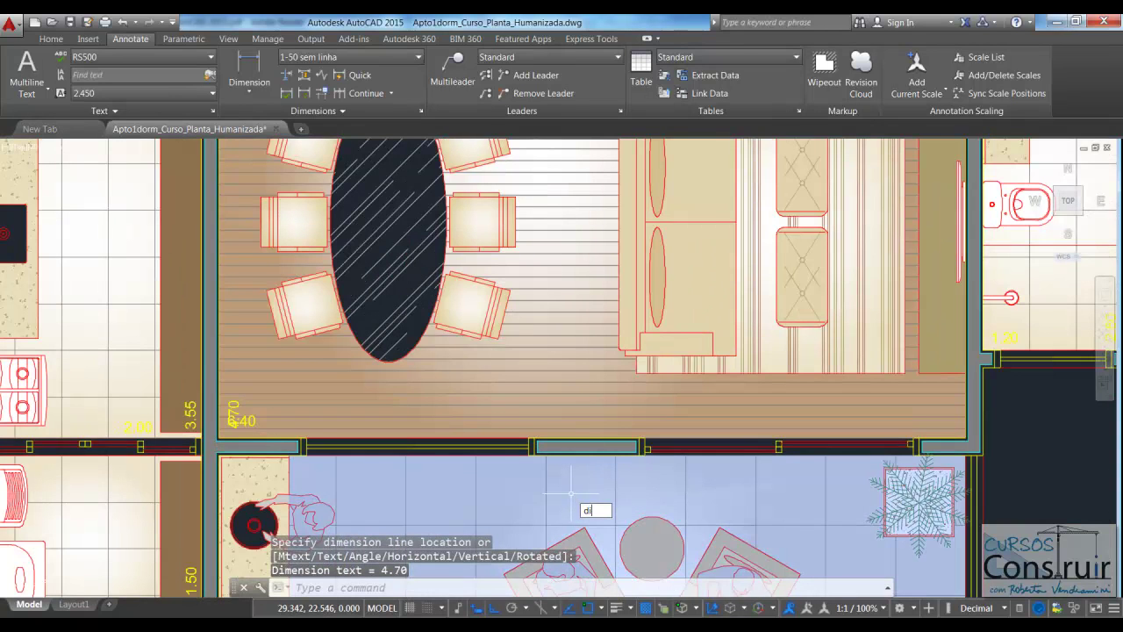
Step: Move the 6.40 dimension text to the middle of the living room's lower wall
text(m)
key(Return)
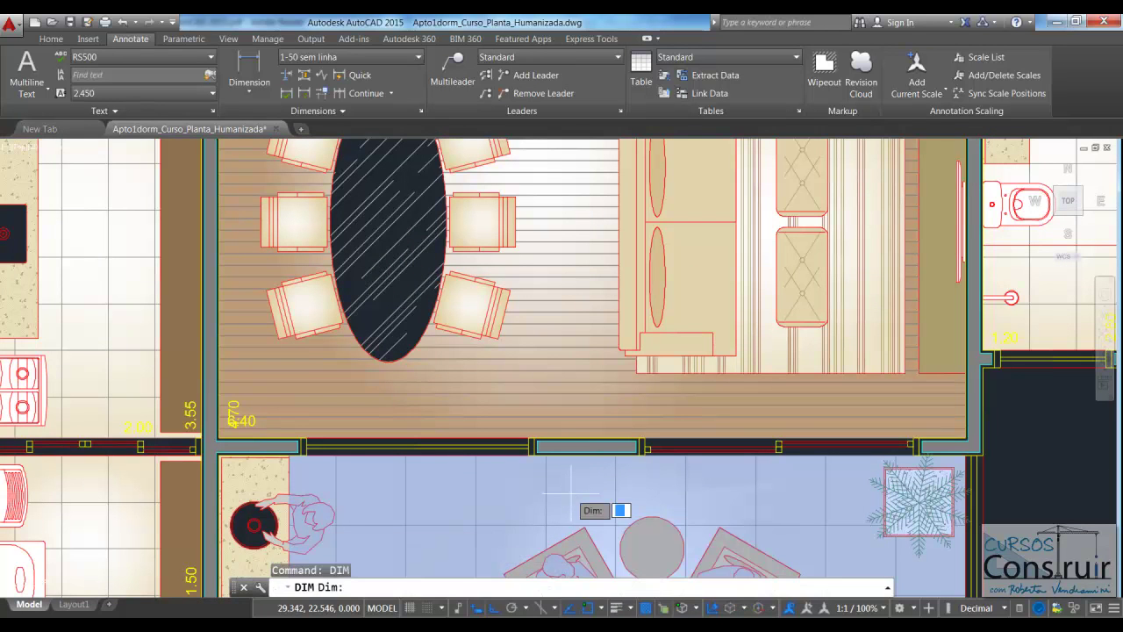
text(te)
key(Return)
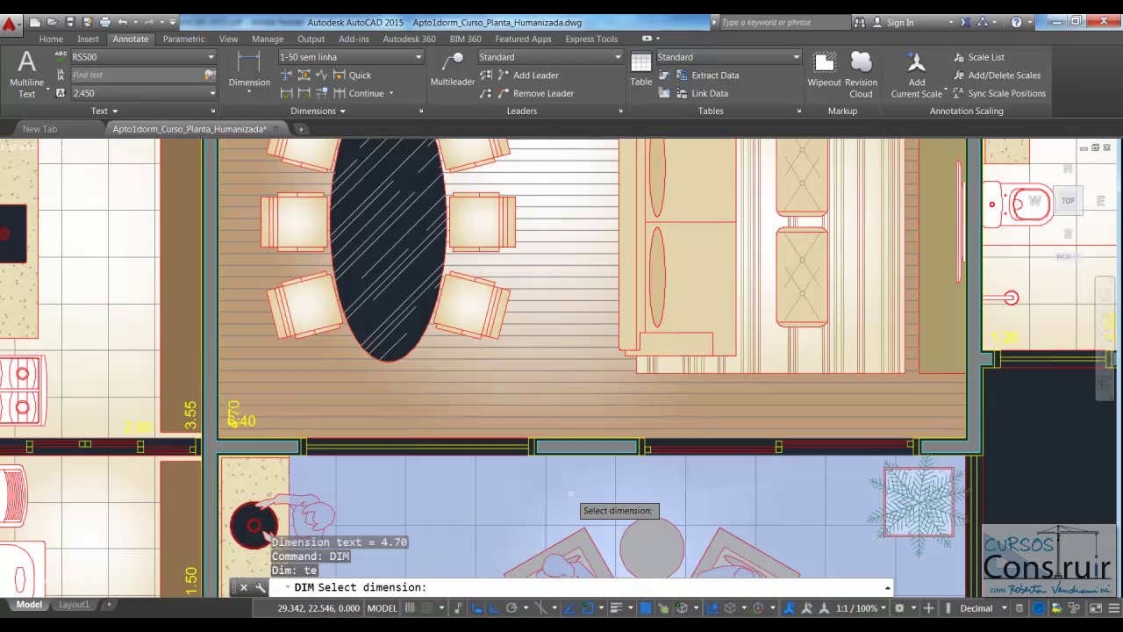
click(236, 422)
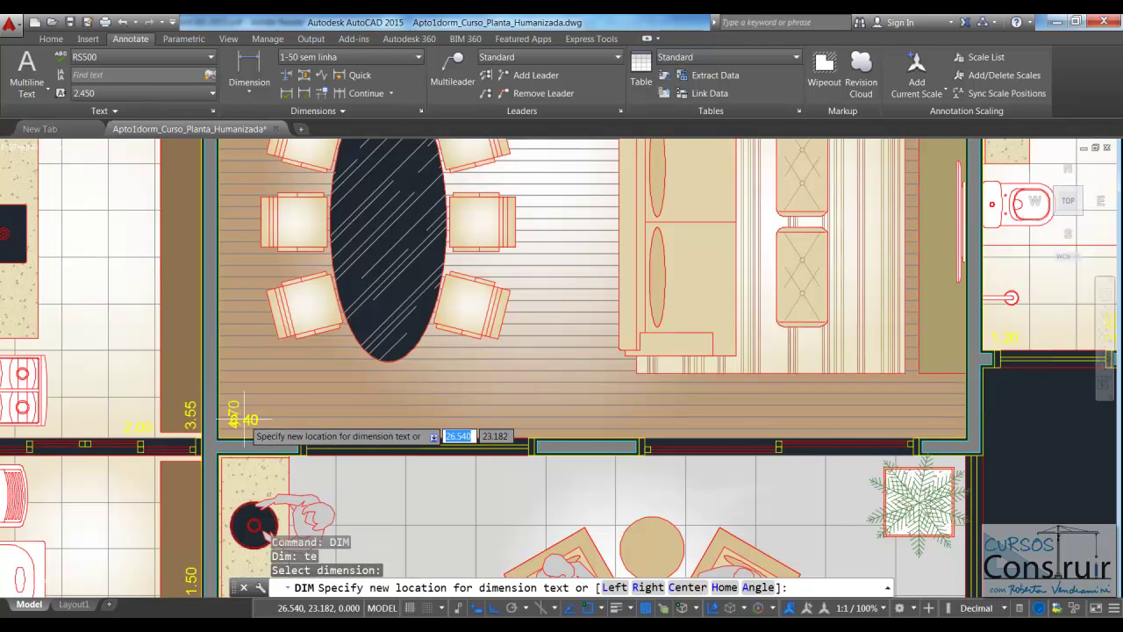
click(579, 427)
scroll(542, 376, down, 2)
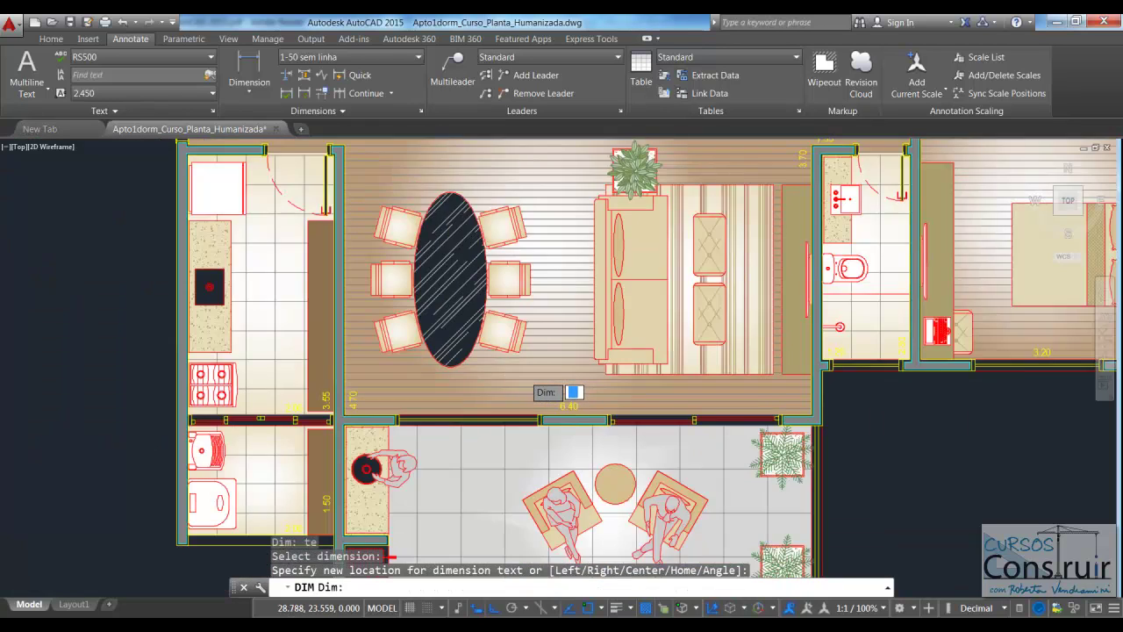
scroll(535, 377, down, 1)
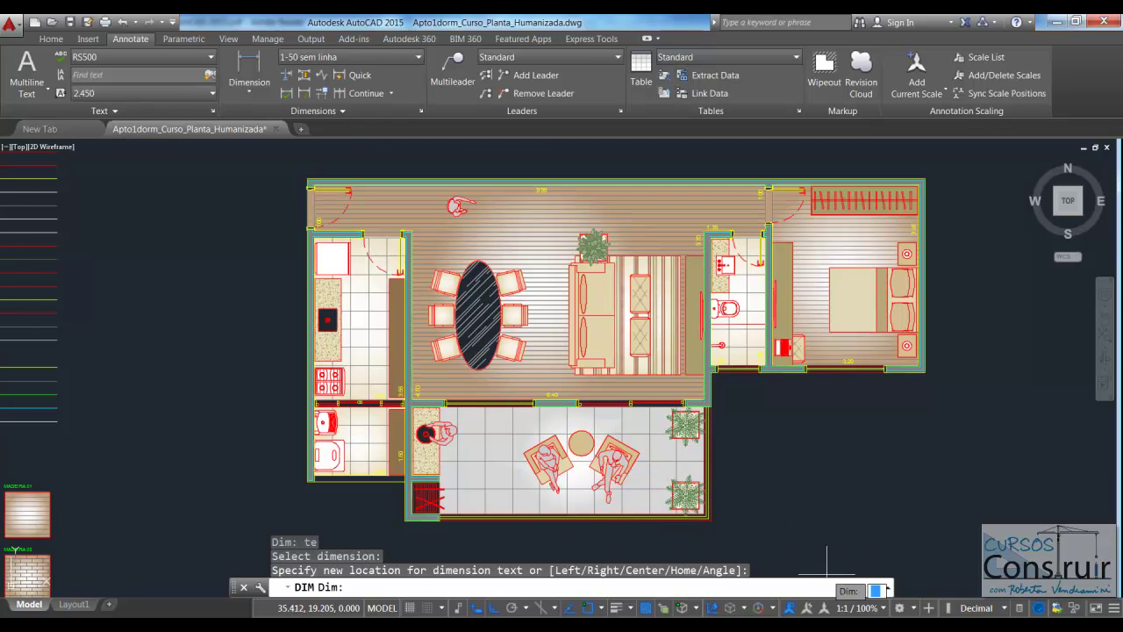
Step: Check the reference floor-plan PDF and return to AutoCAD
key(alt+Tab)
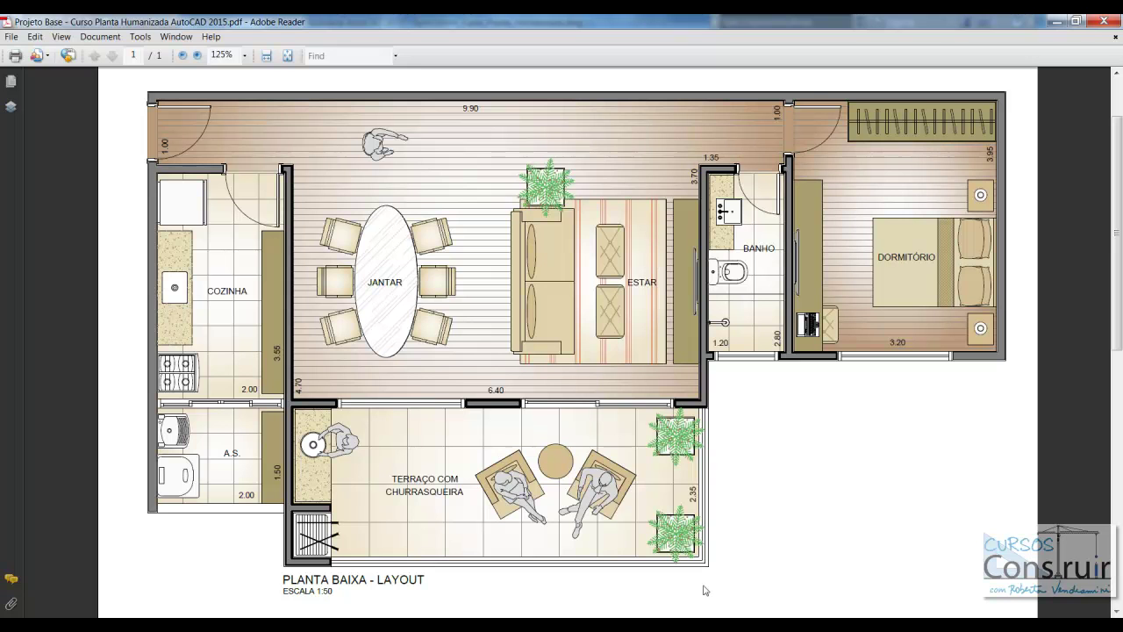
scroll(645, 500, up, 3)
scroll(645, 500, up, 2)
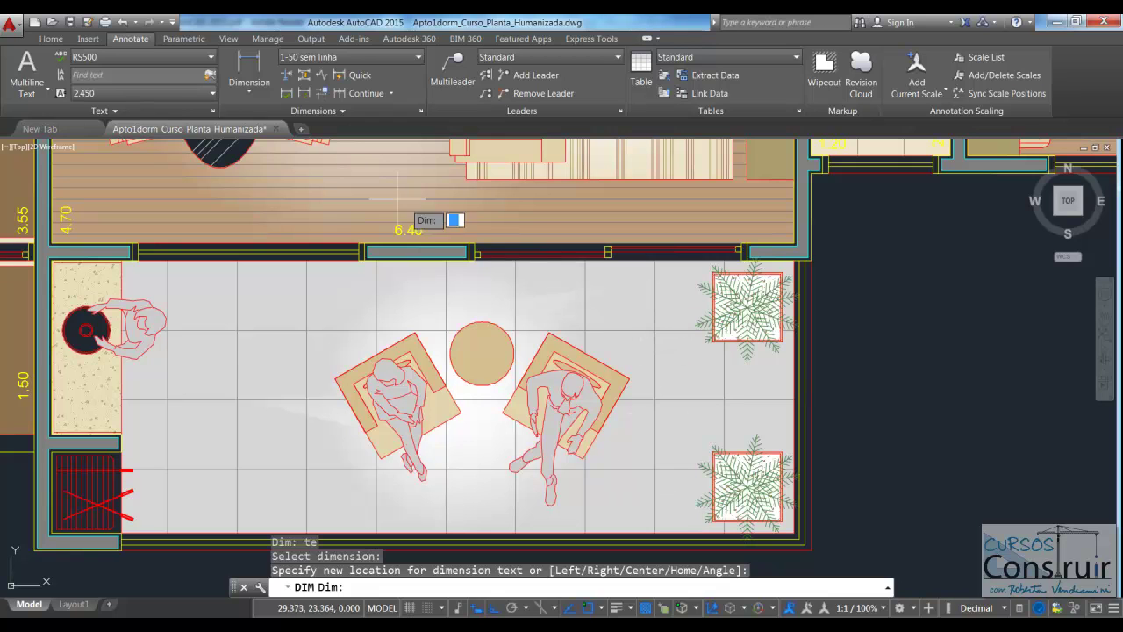
Step: Dimension the terrace's right wall at 2.35 between its lower and upper corners
click(248, 67)
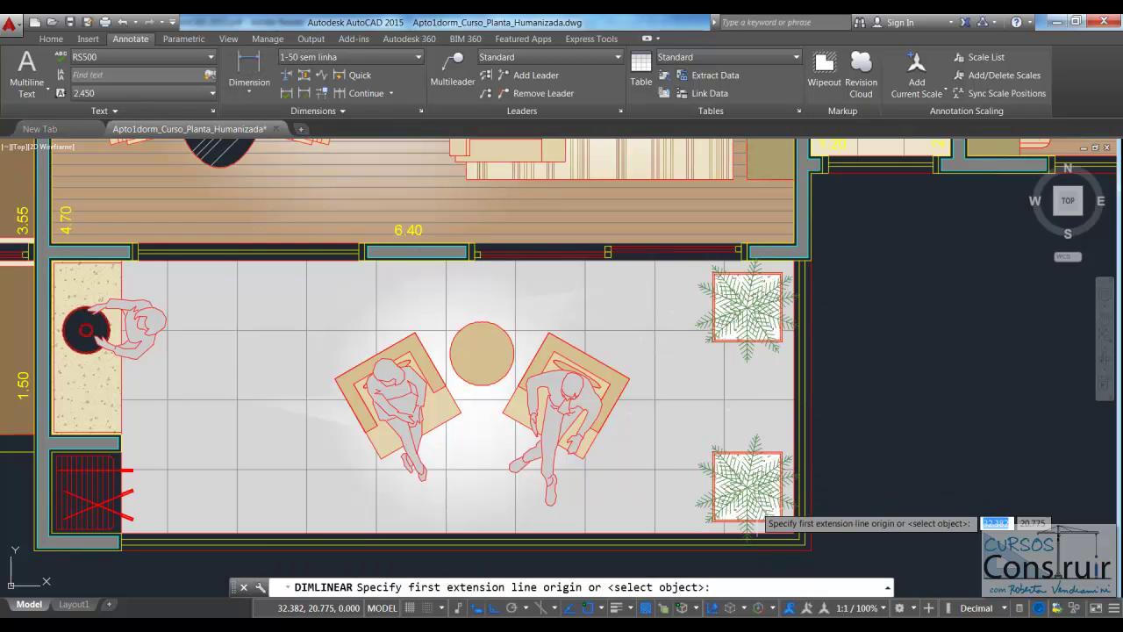
click(792, 531)
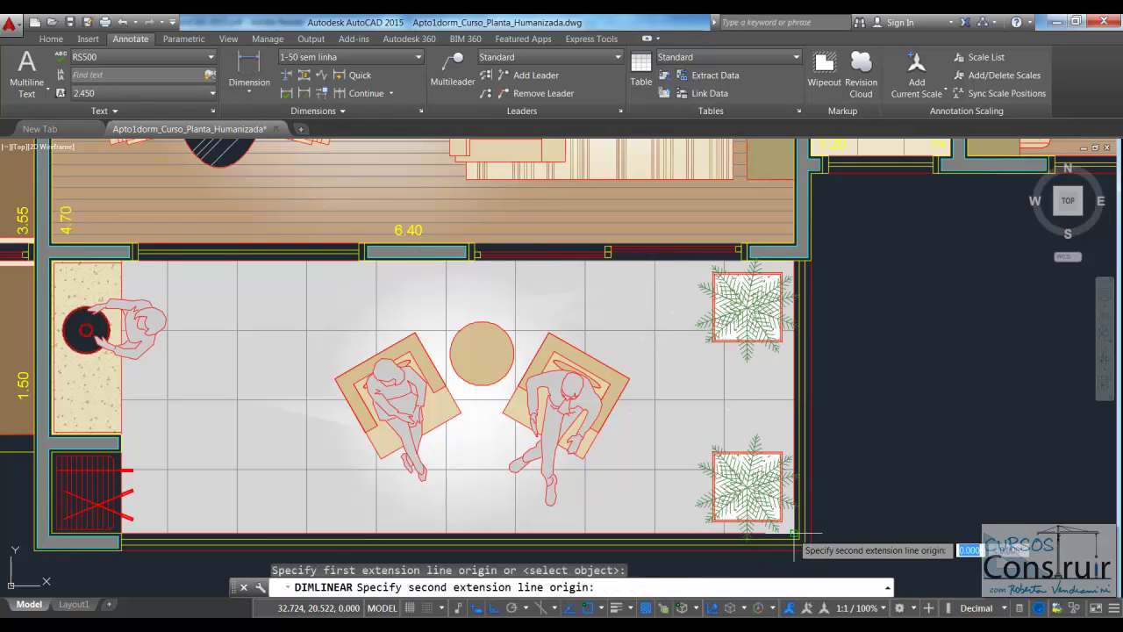
click(794, 261)
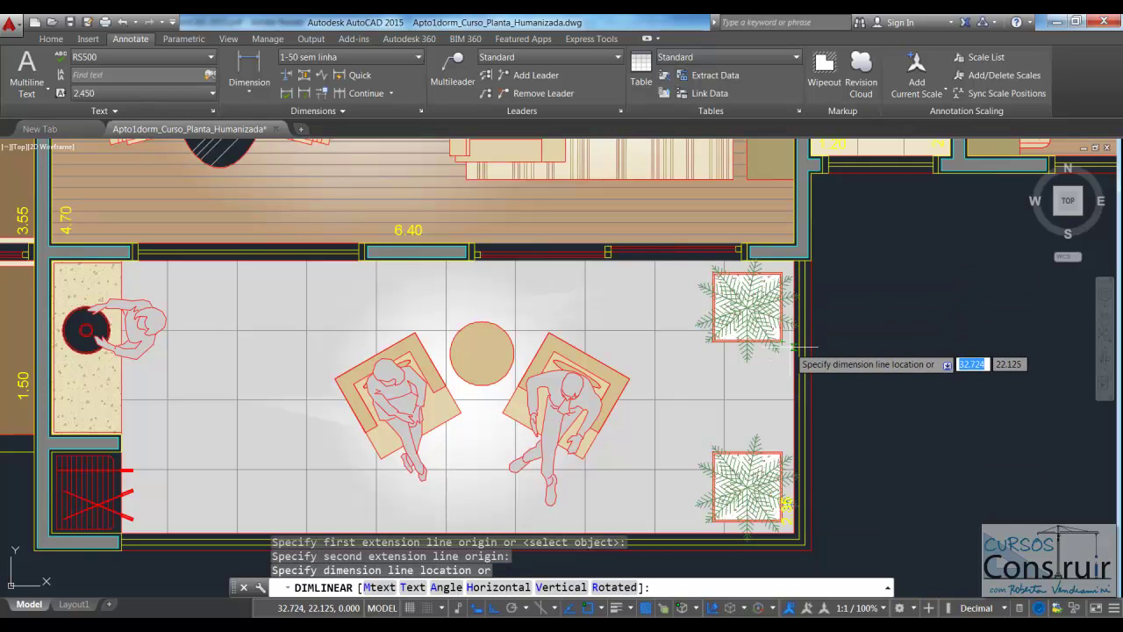
click(906, 352)
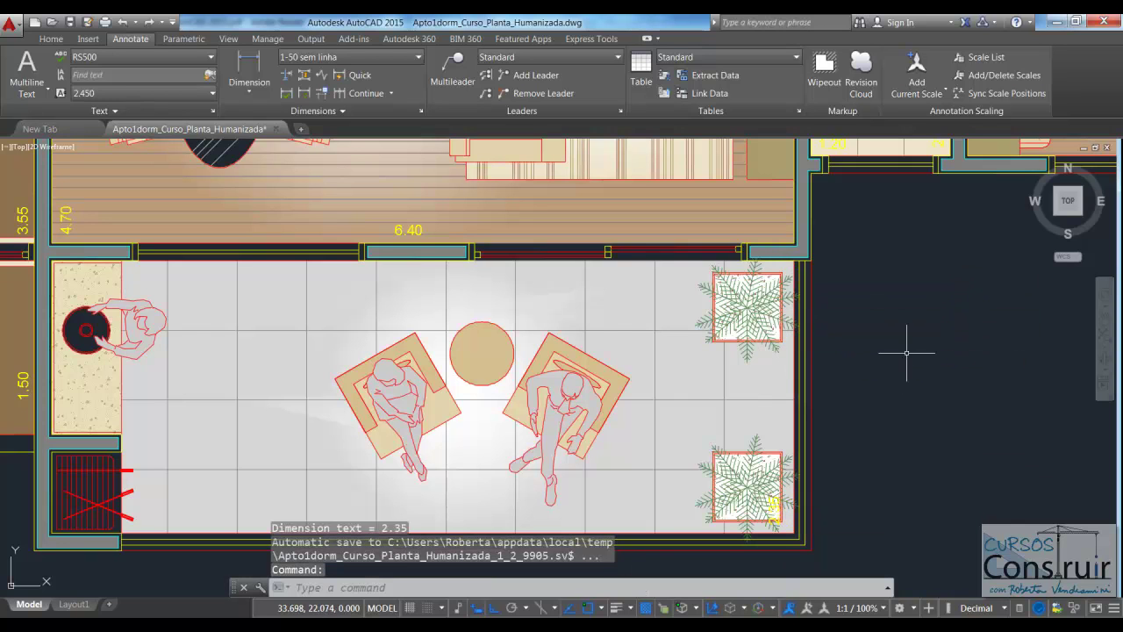
Step: Reposition the 2.35 text beside the terrace wall, between the two planters
text(dim)
key(Return)
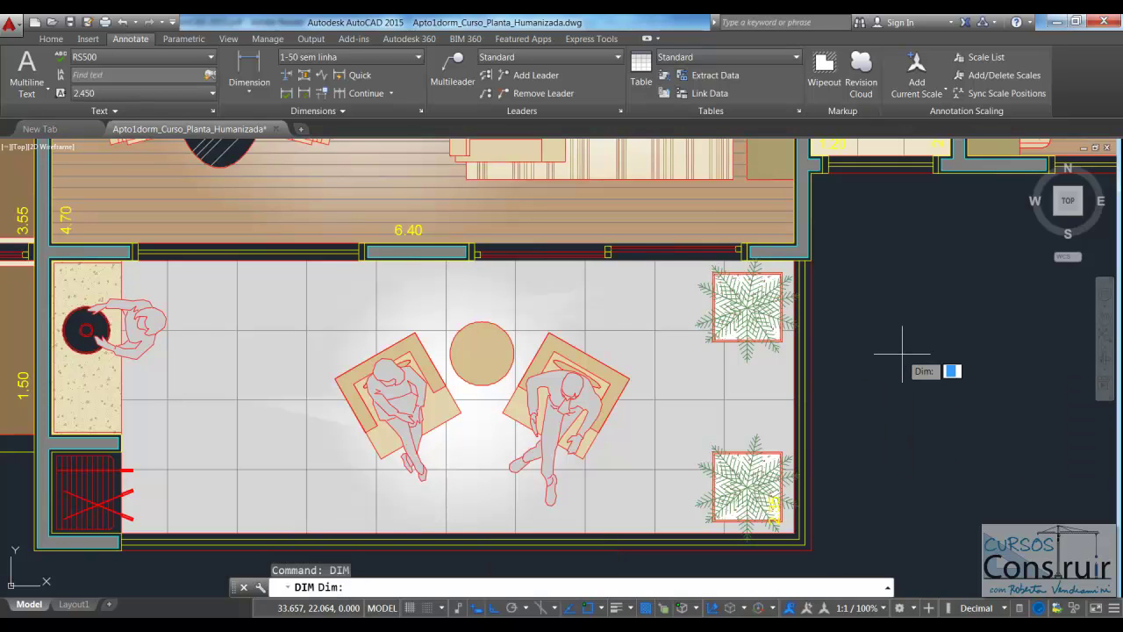
text(te)
key(Return)
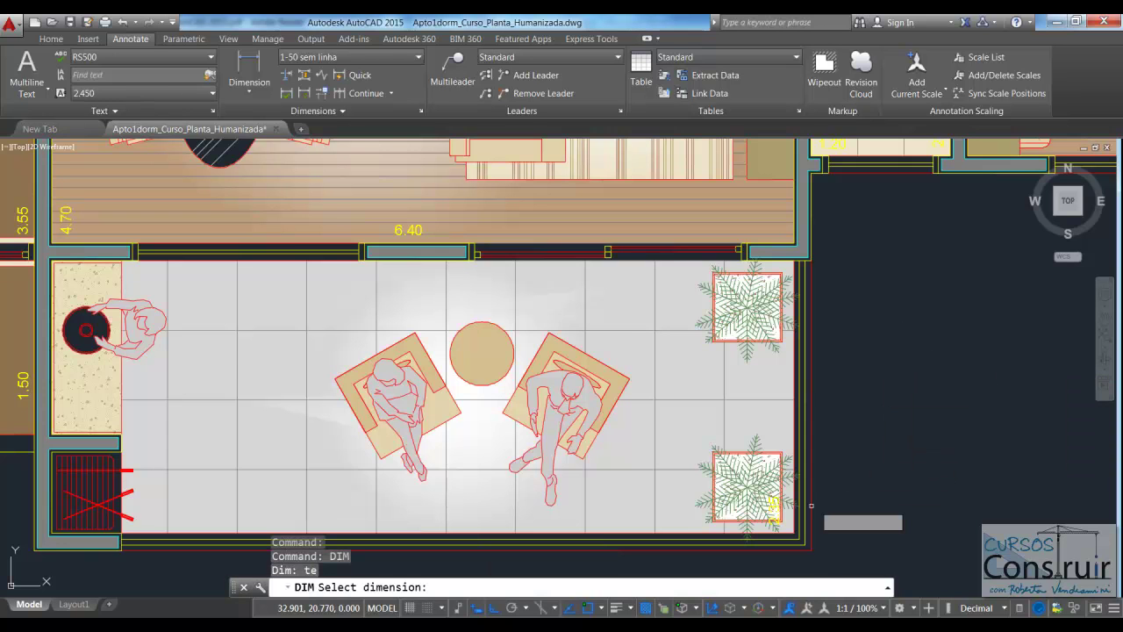
scroll(737, 502, up, 4)
click(737, 507)
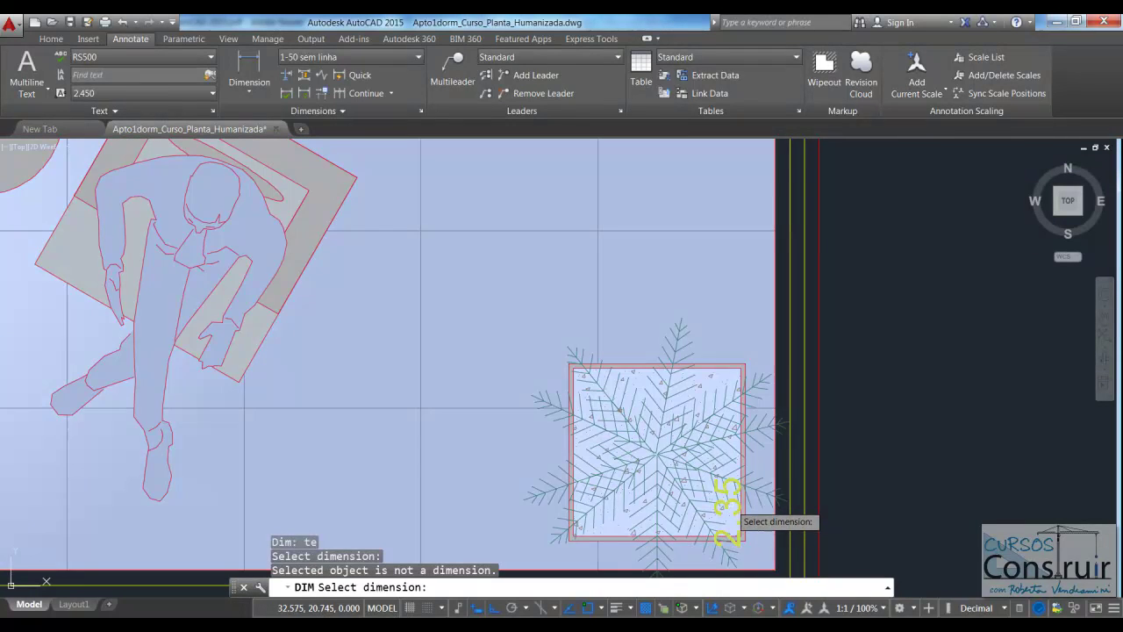
click(729, 506)
scroll(729, 506, down, 4)
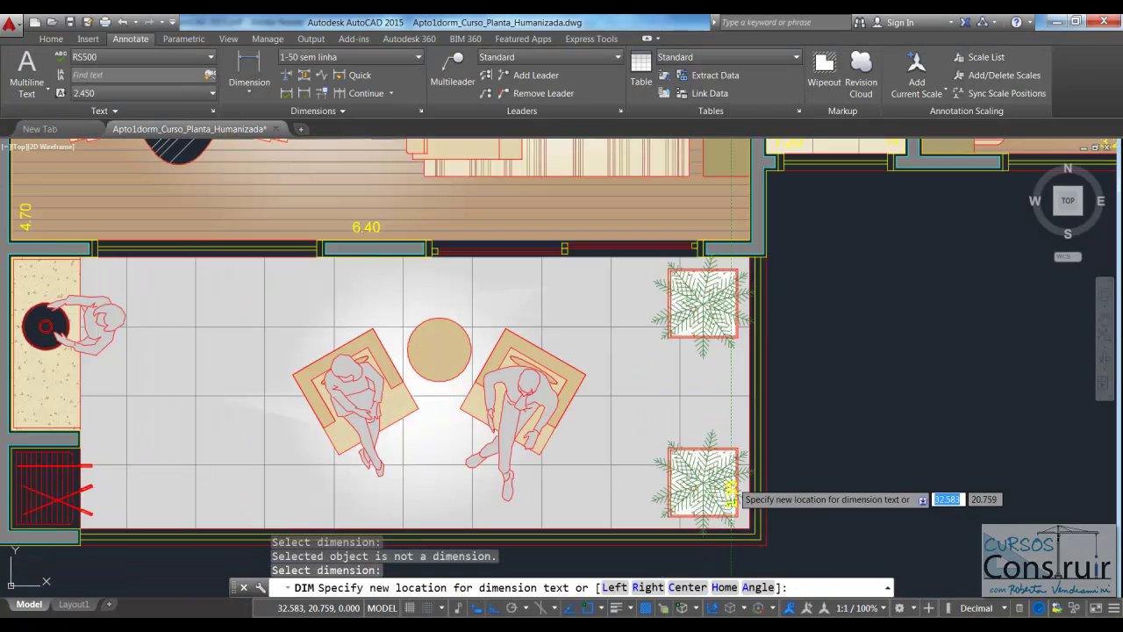
click(729, 393)
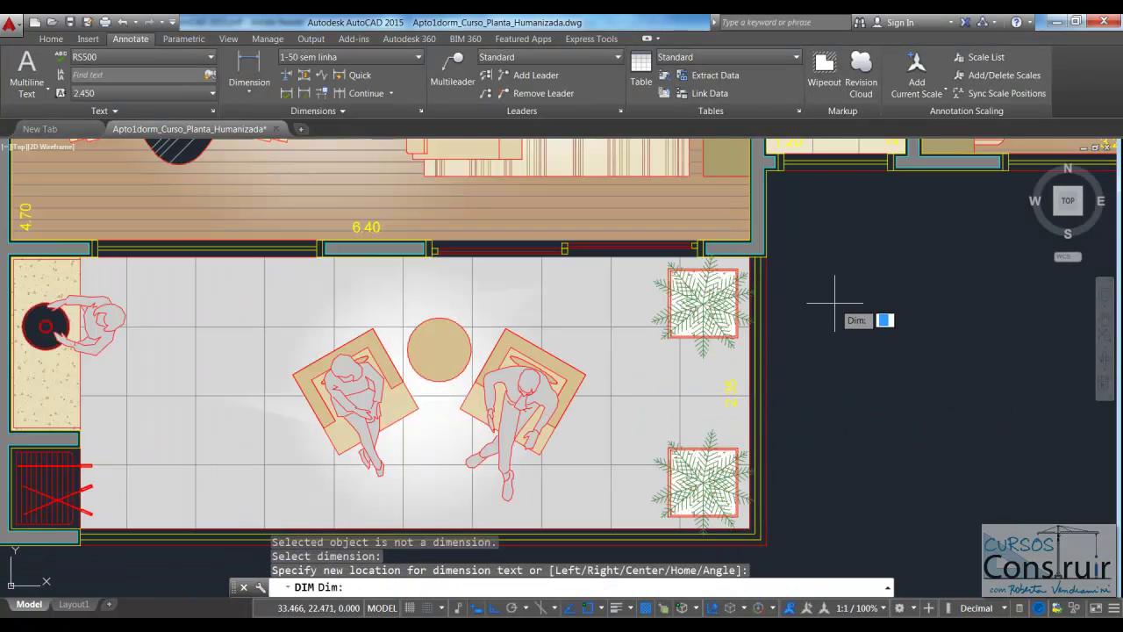
scroll(838, 307, down, 3)
scroll(497, 443, up, 2)
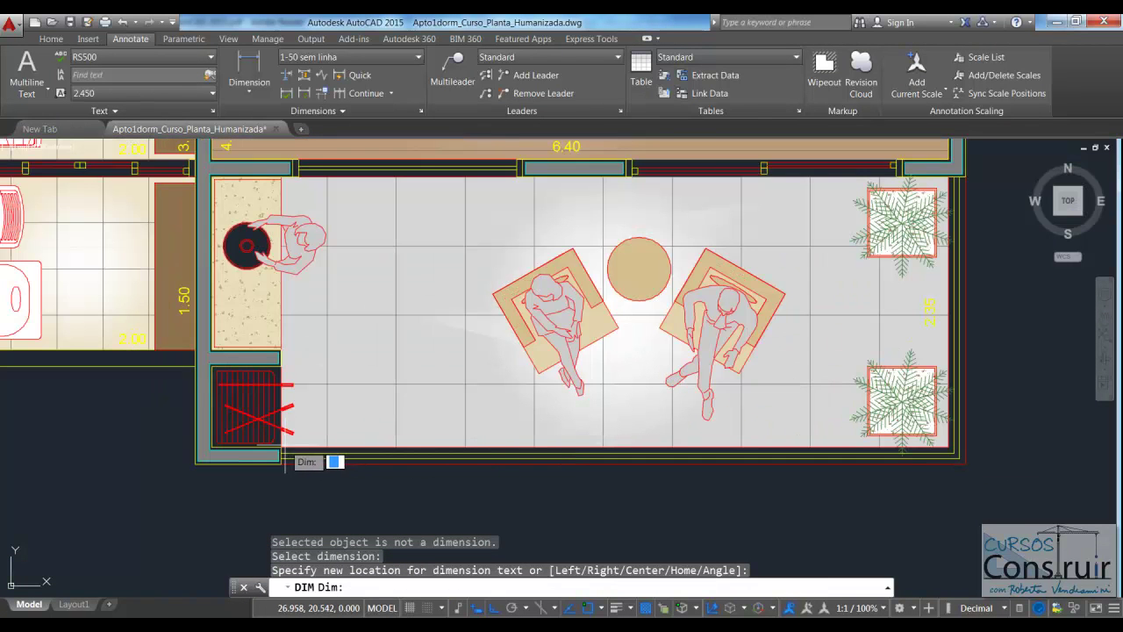
Step: Dimension the balcony's bottom wall at 5.80
click(249, 70)
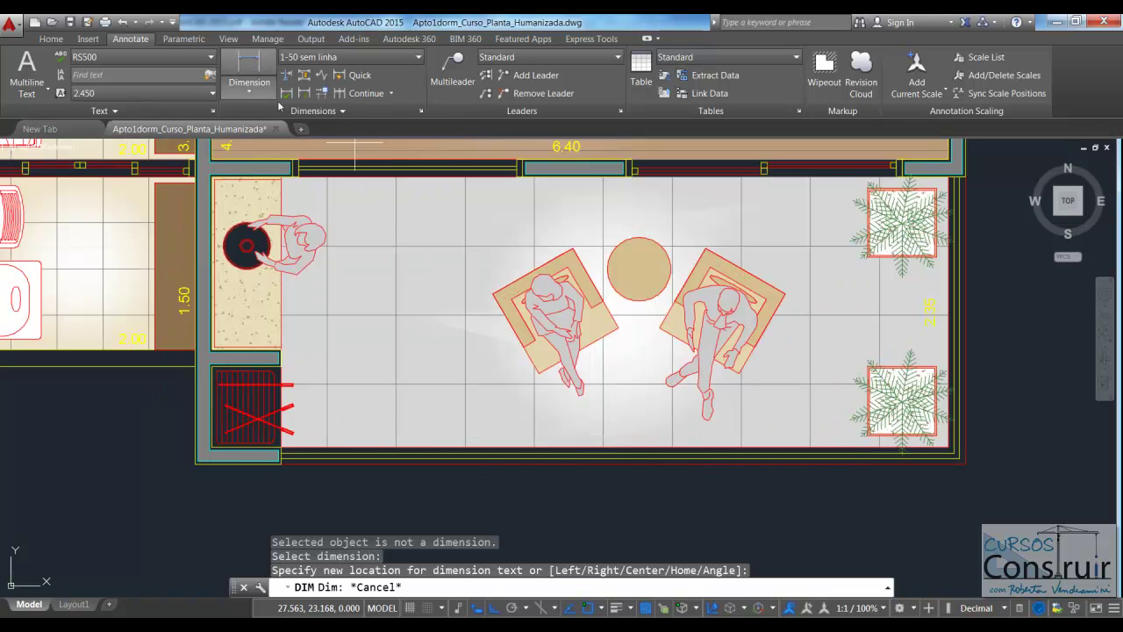
click(281, 449)
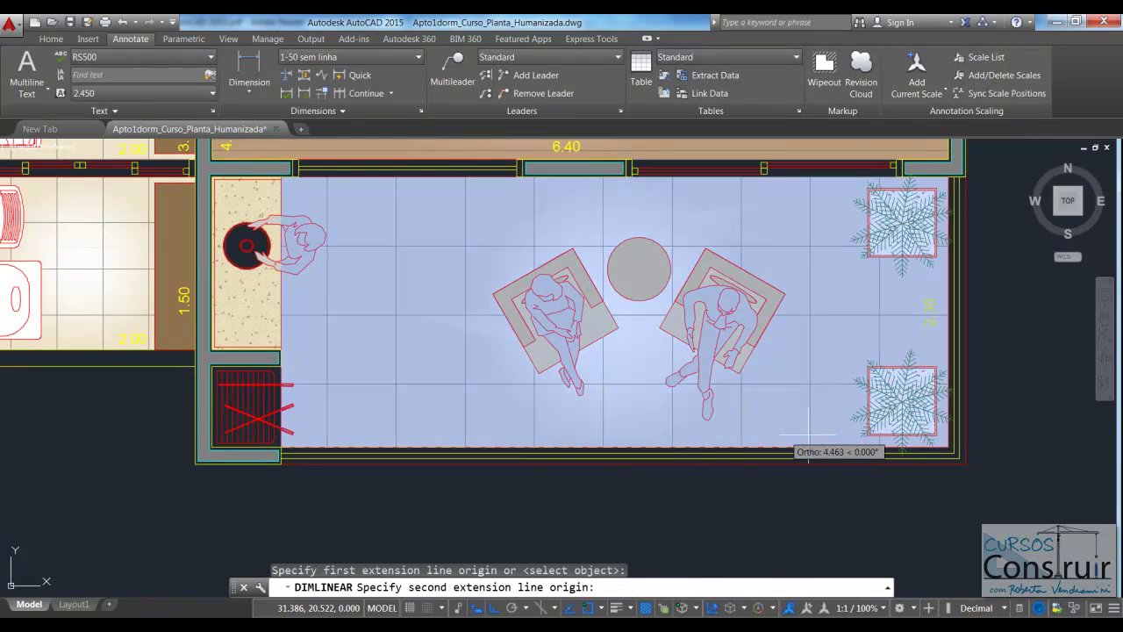
scroll(952, 443, up, 2)
click(952, 443)
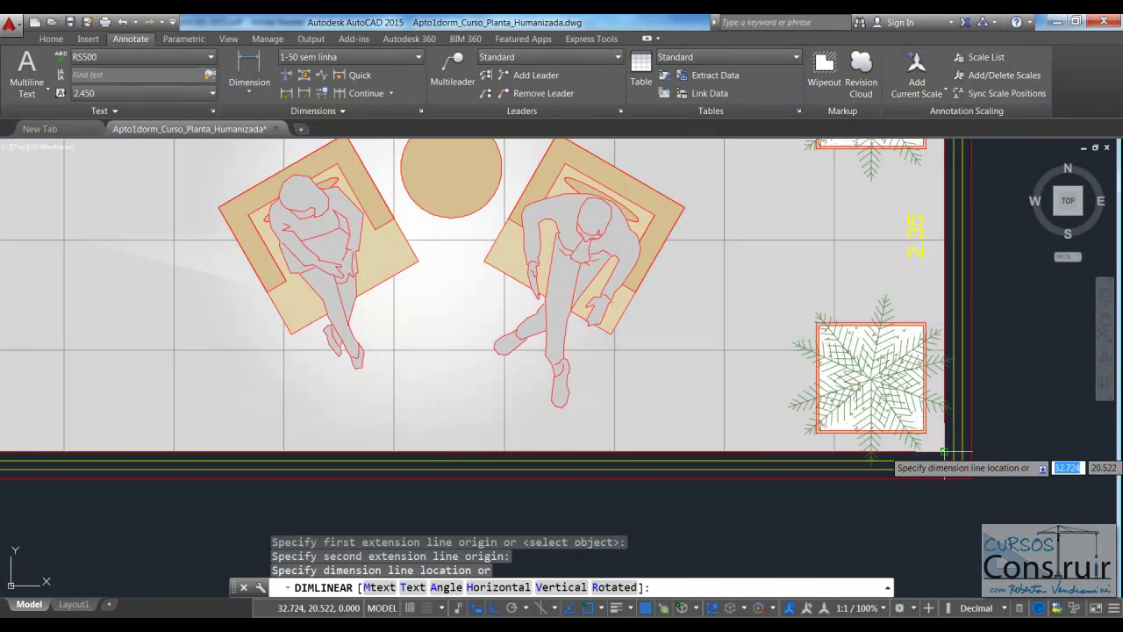
scroll(951, 443, down, 2)
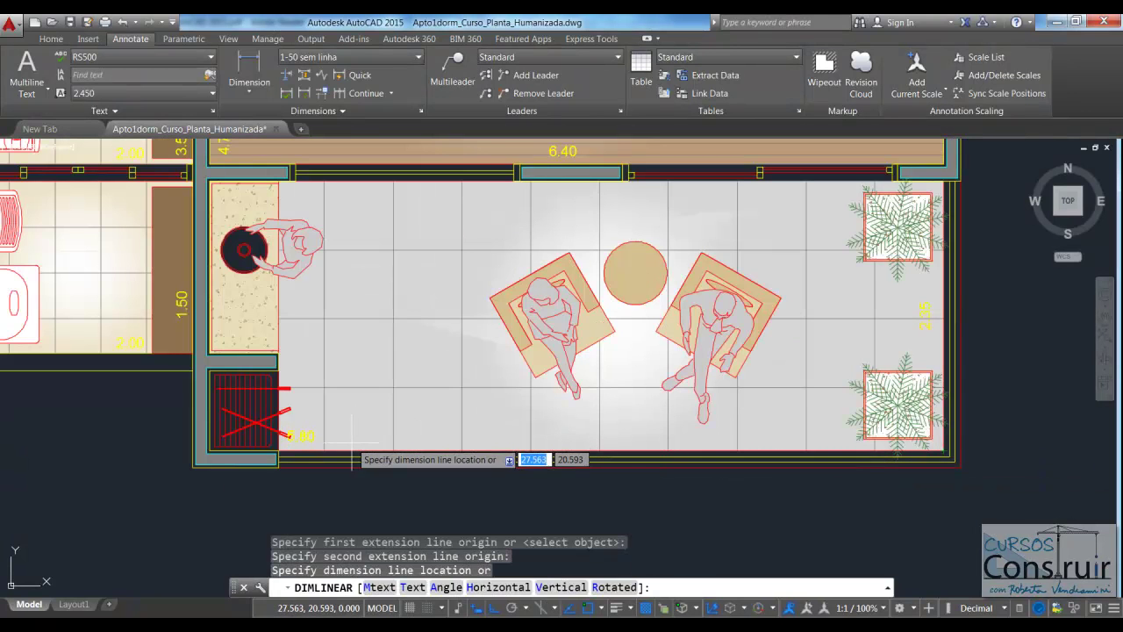
click(418, 454)
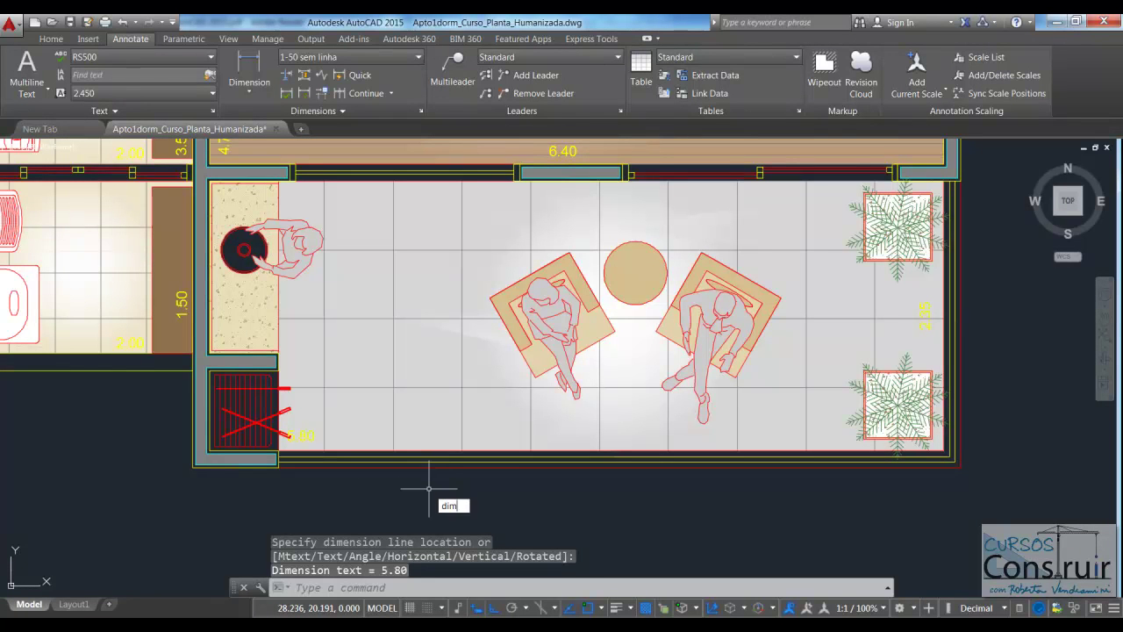
Step: Move the 5.80 label toward the left end of the bottom wall
key(Return)
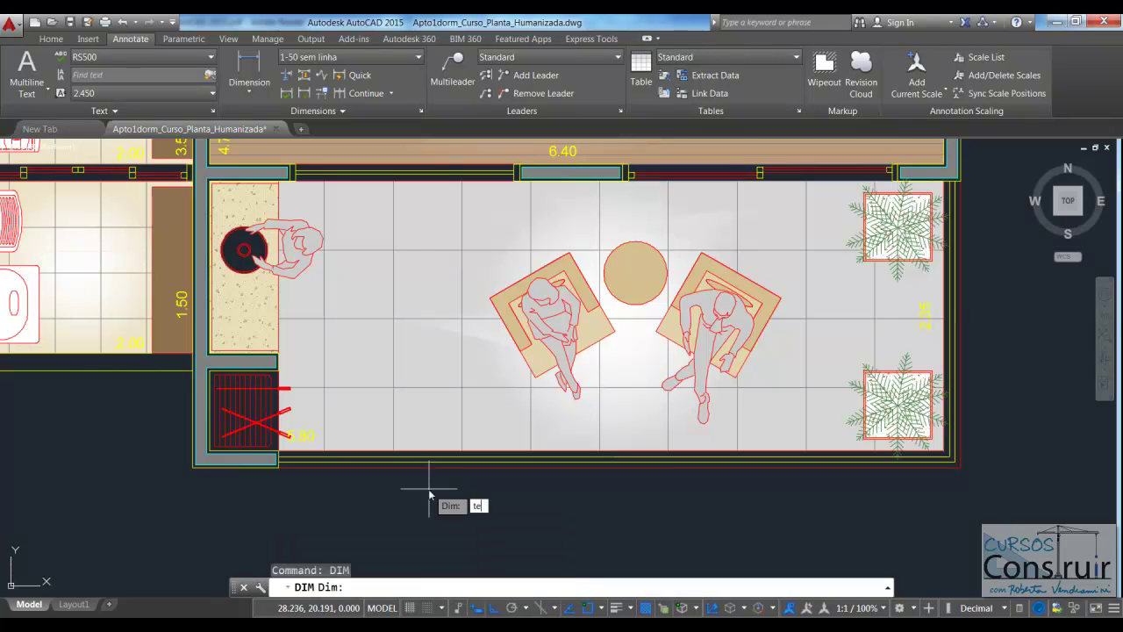
key(Return)
click(321, 453)
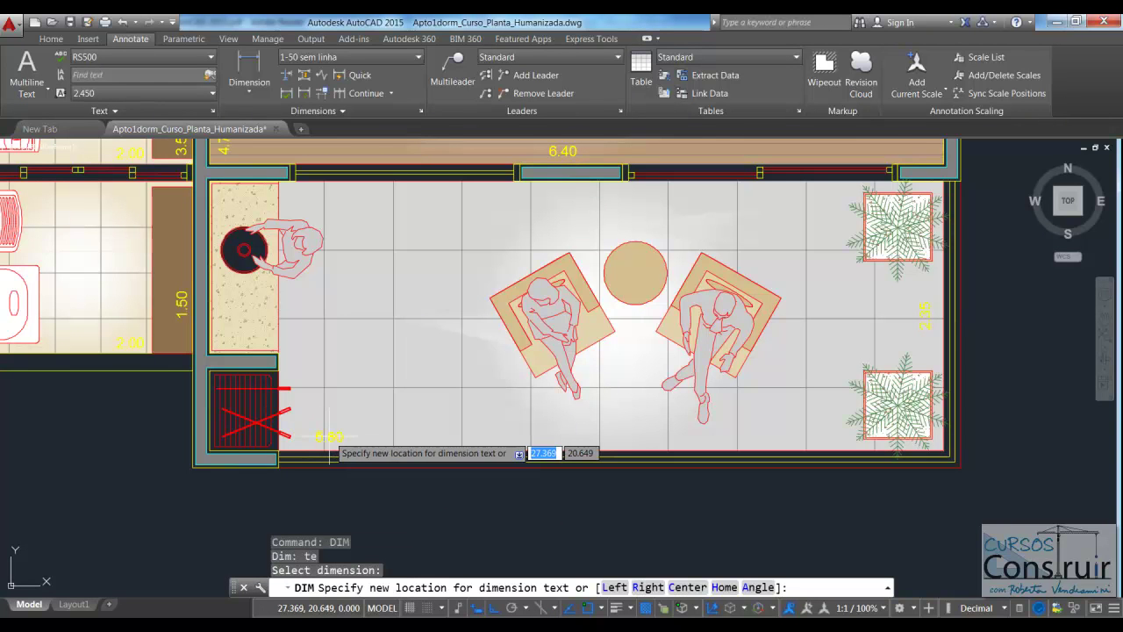
click(325, 436)
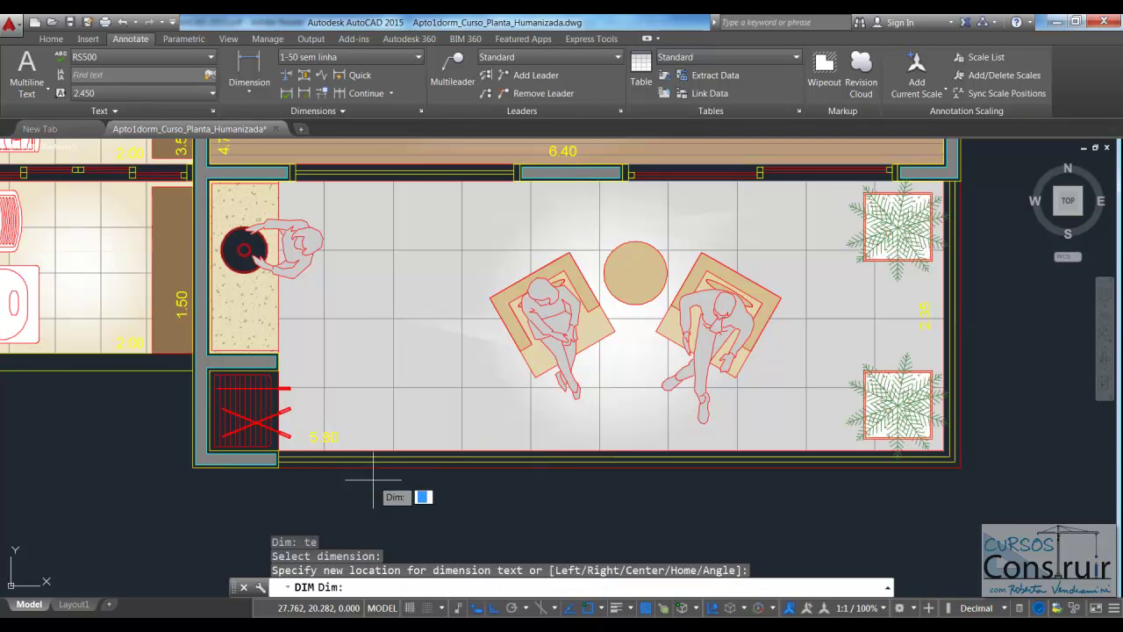
key(Escape)
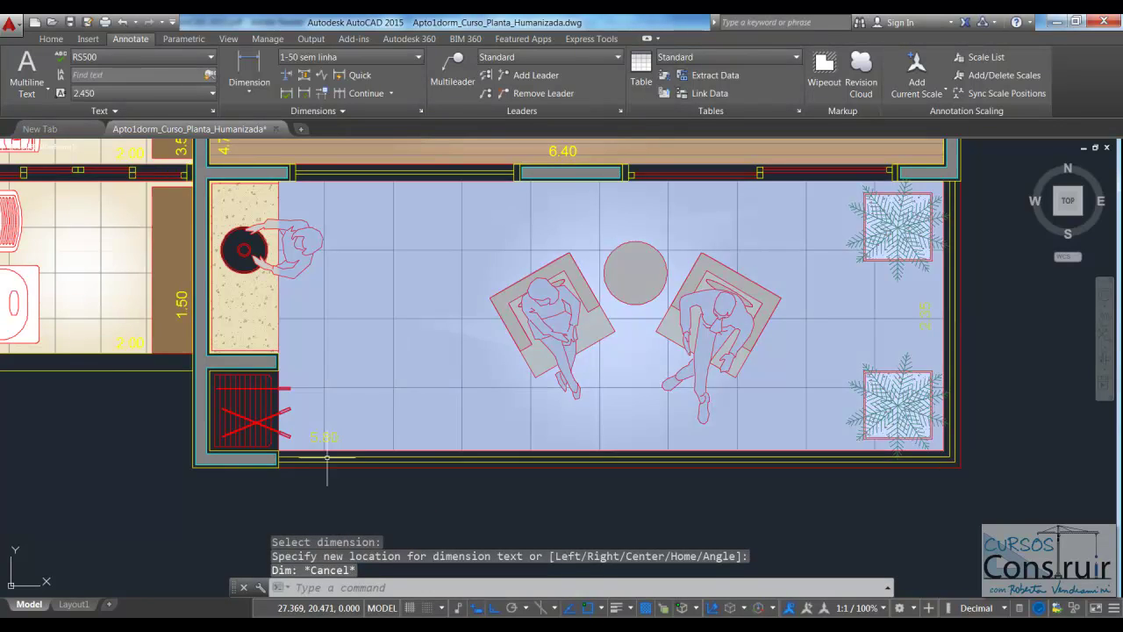
scroll(326, 457, up, 4)
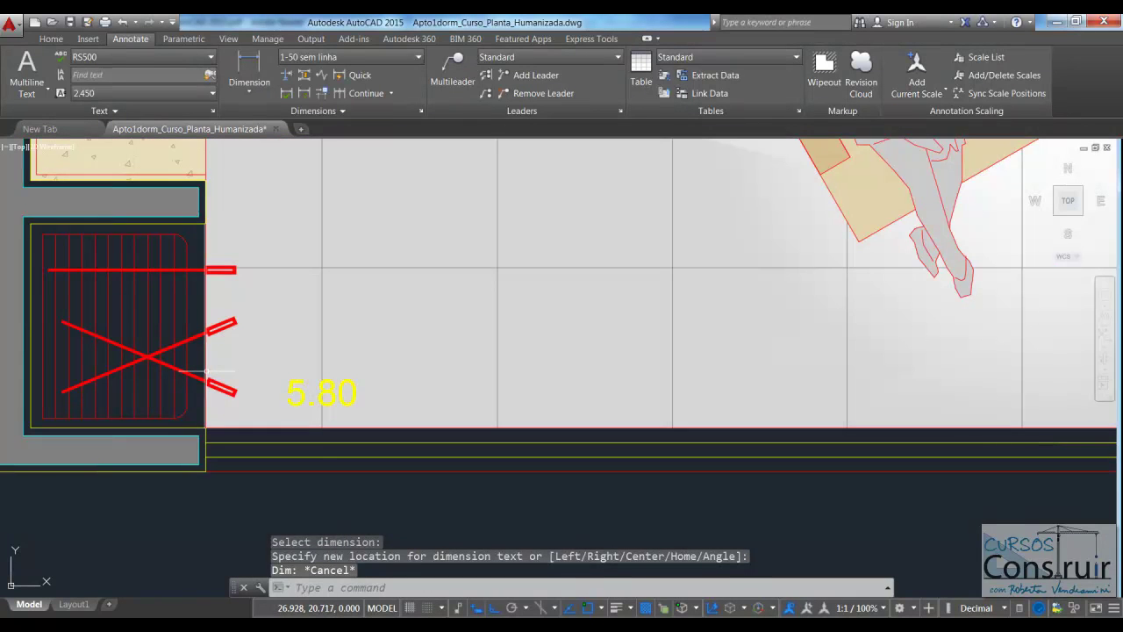
scroll(322, 362, down, 3)
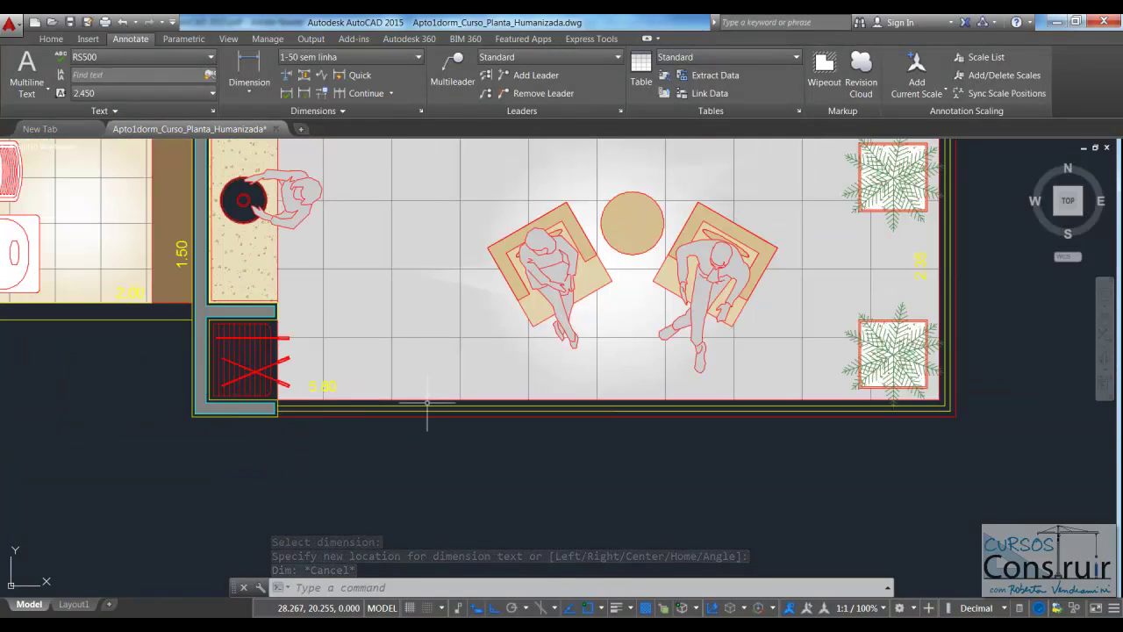
scroll(430, 401, down, 2)
scroll(601, 466, down, 1)
scroll(600, 466, down, 1)
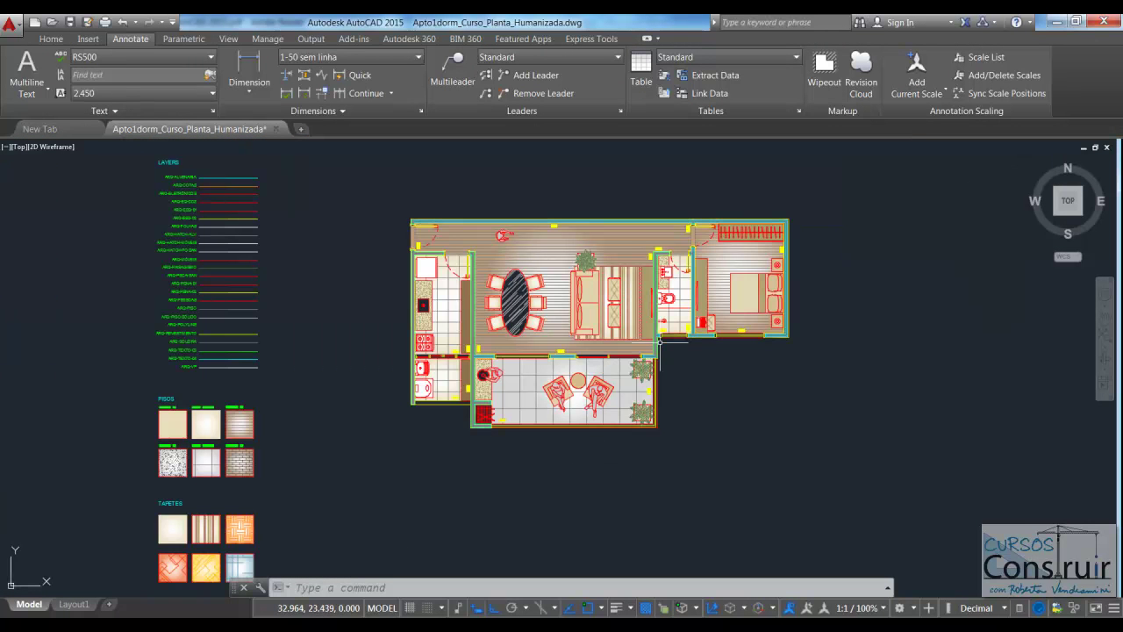
Step: Switch the ribbon to the Home tab to show the Draw, Modify and Layers panels
scroll(659, 340, up, 1)
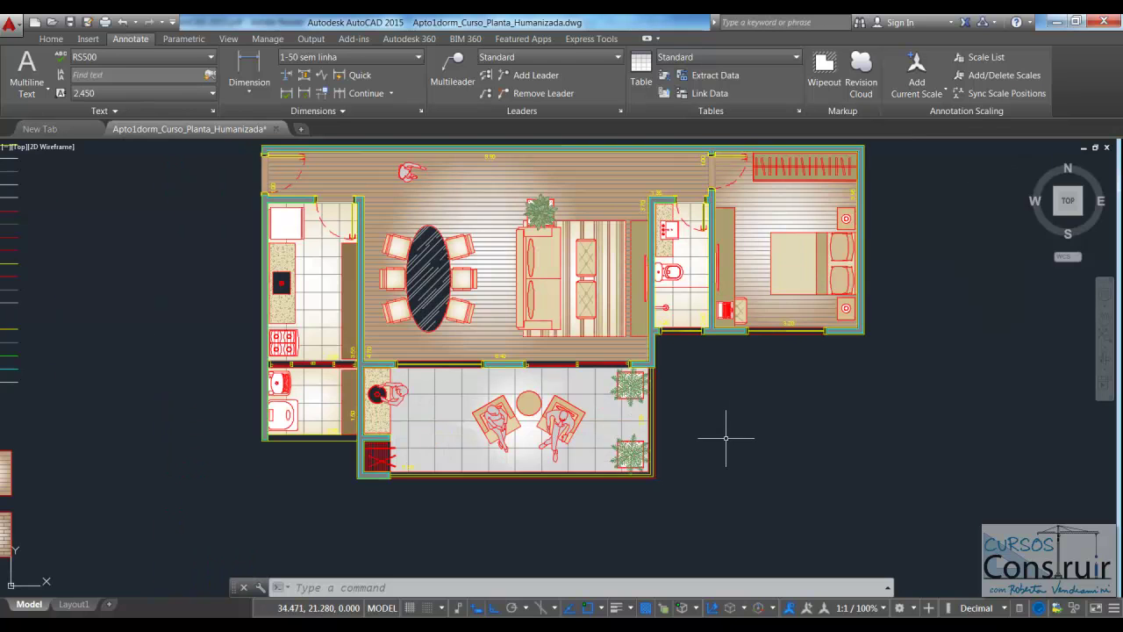
click(52, 39)
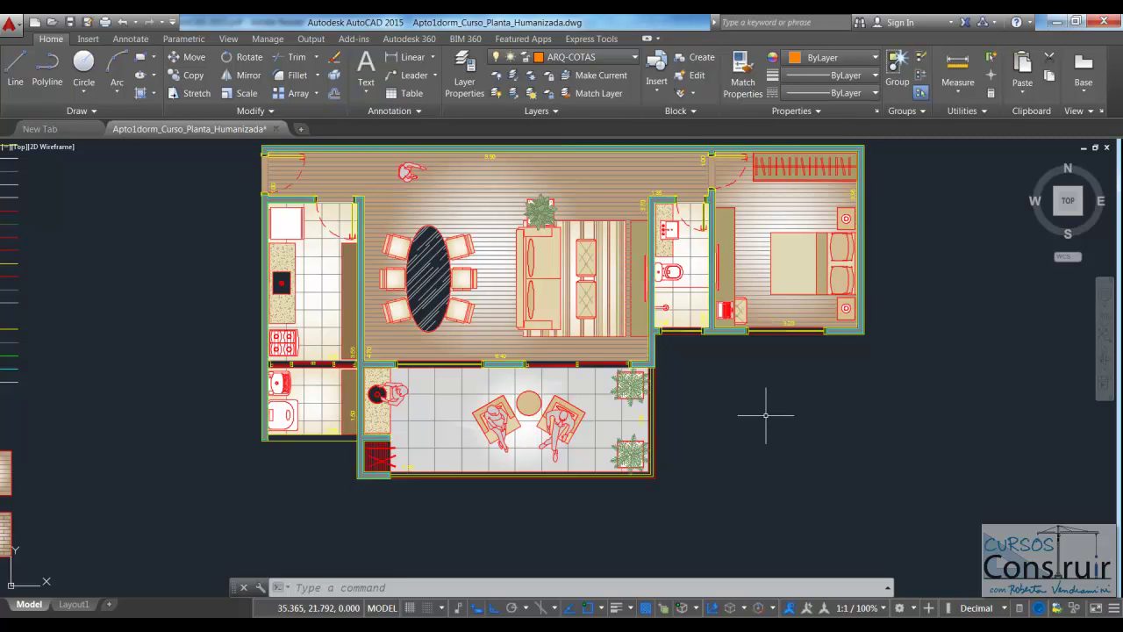
Step: After the cannot-freeze warning on ARQ-COTAS, make ARQ-TEXTO-03 the current layer
scroll(518, 140, up, 2)
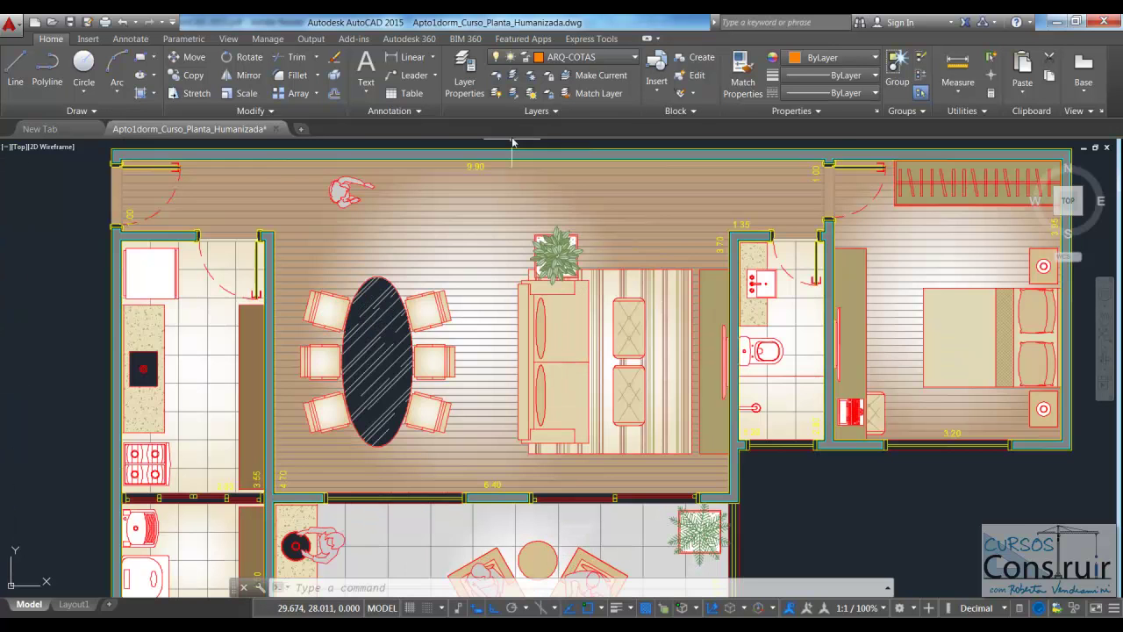
click(634, 58)
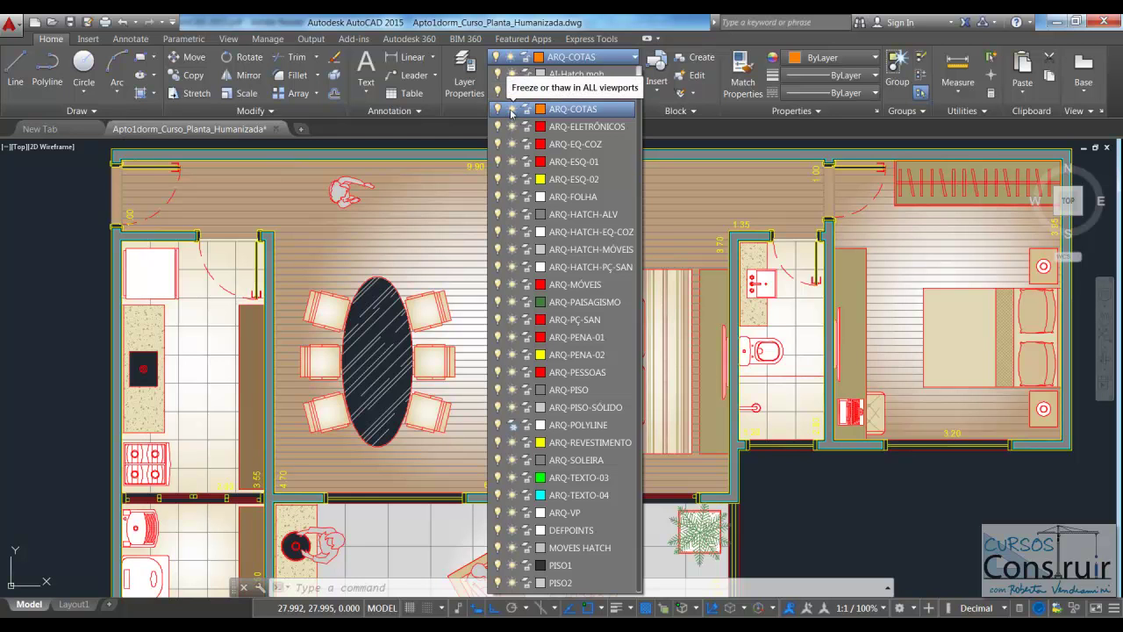
click(512, 109)
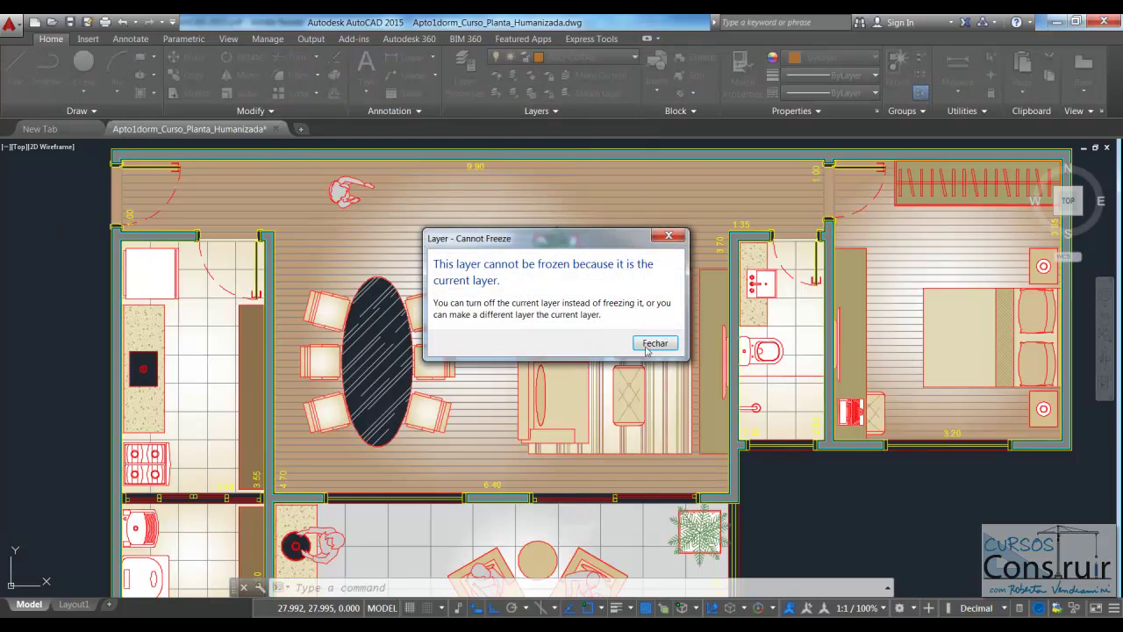
click(655, 343)
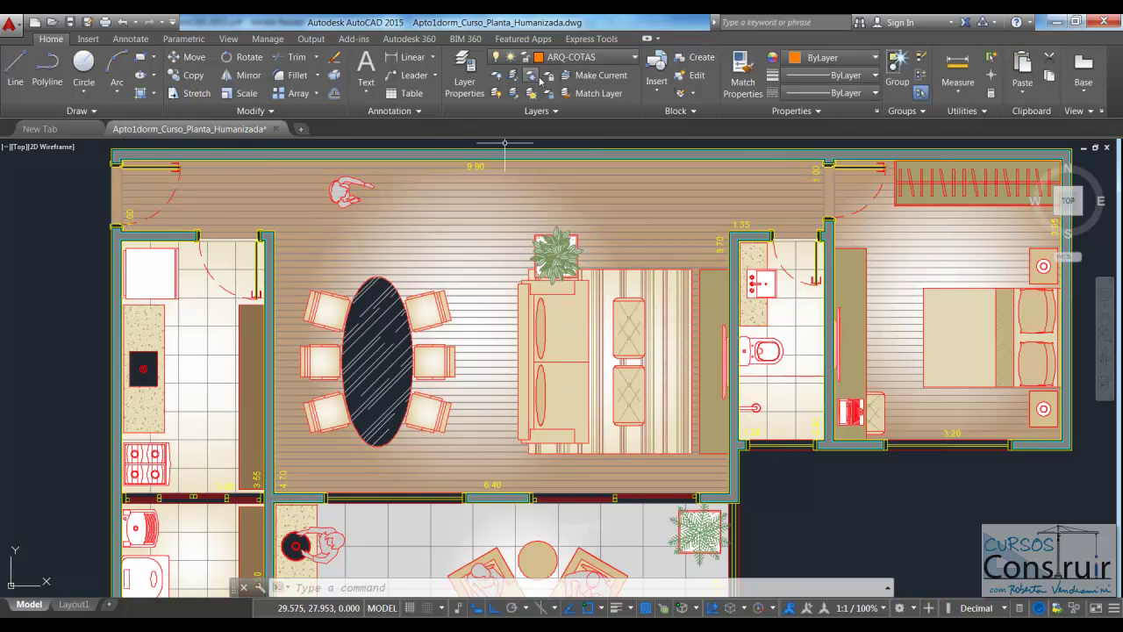
click(632, 58)
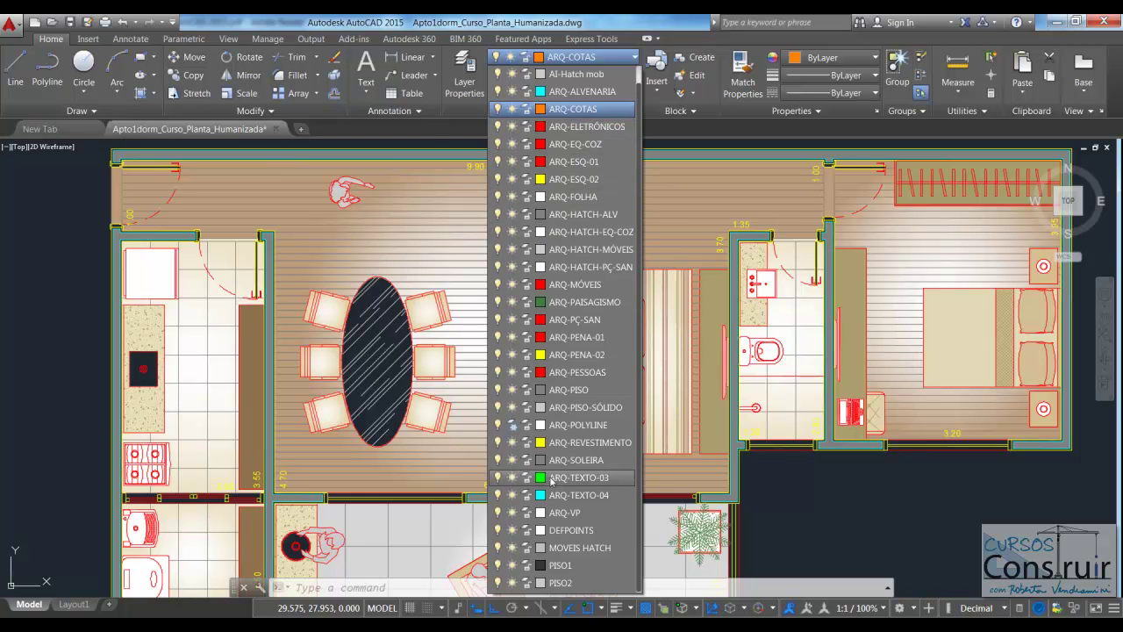
click(577, 478)
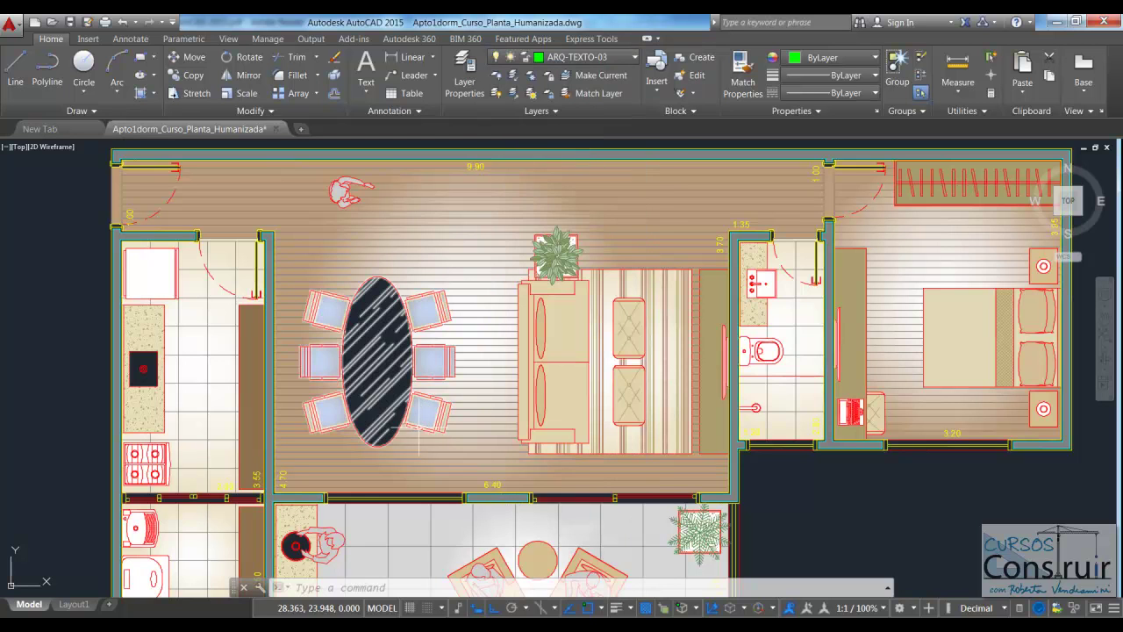
Step: Freeze ARQ-COTAS from the layer list, then undo that freeze
click(614, 57)
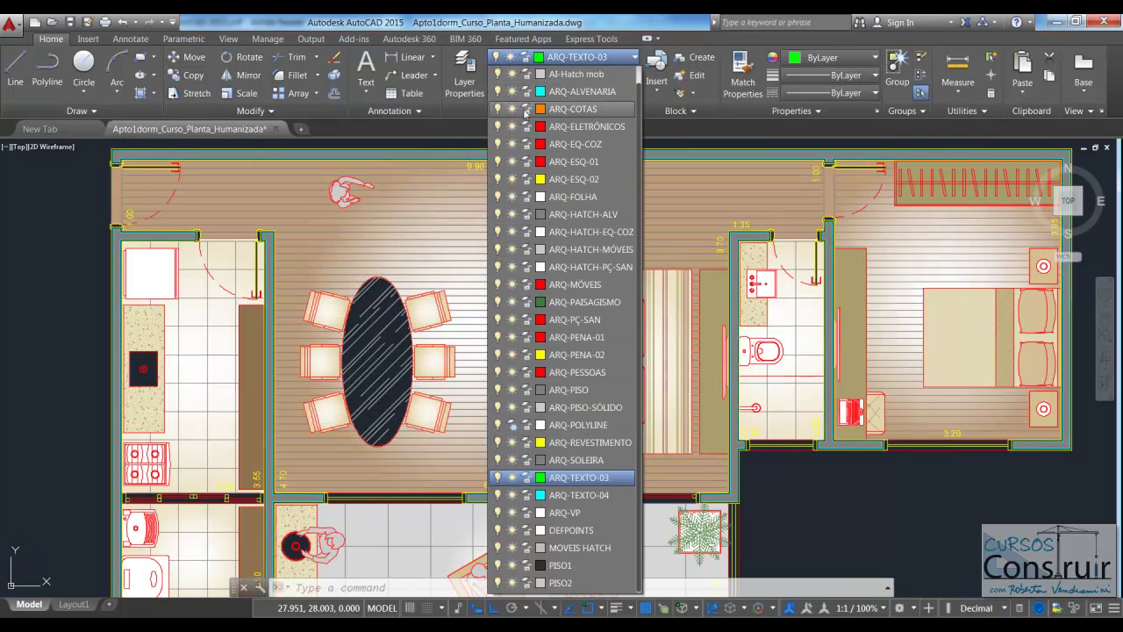
click(513, 111)
click(143, 237)
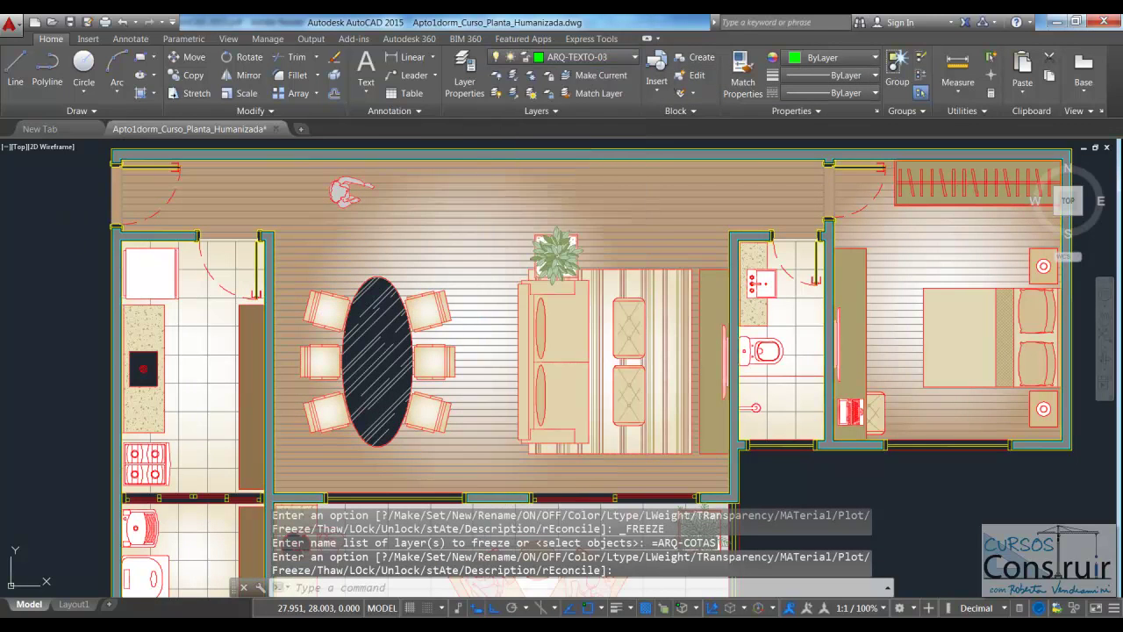
click(123, 21)
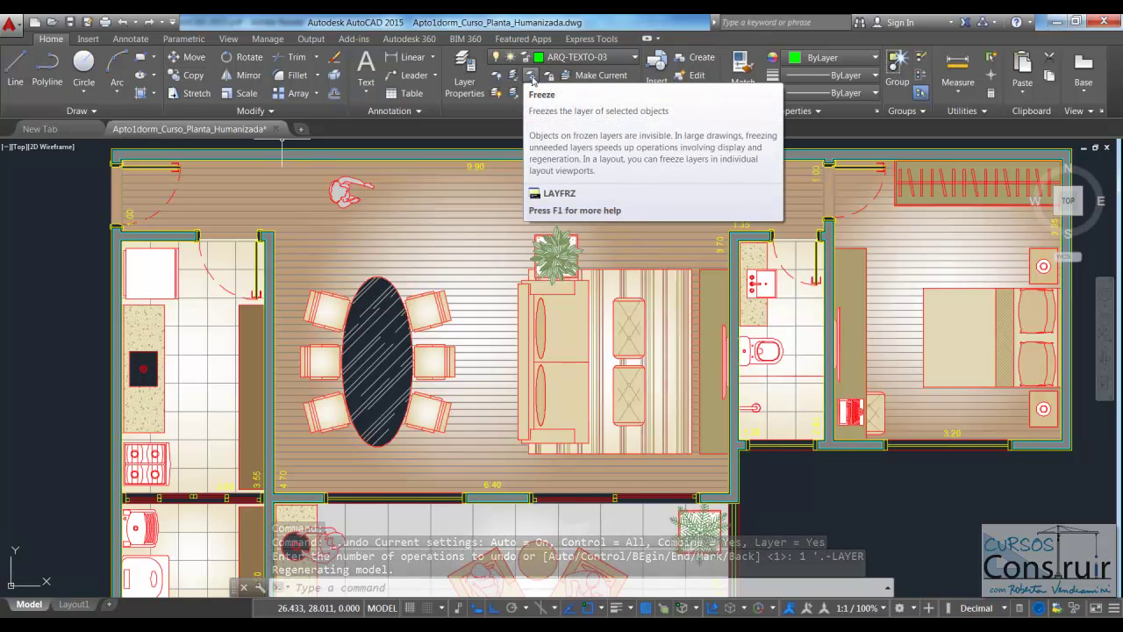
Step: Freeze the ARQ-COTAS layer with LAYFRZ by picking the 9.90 dimension
click(533, 81)
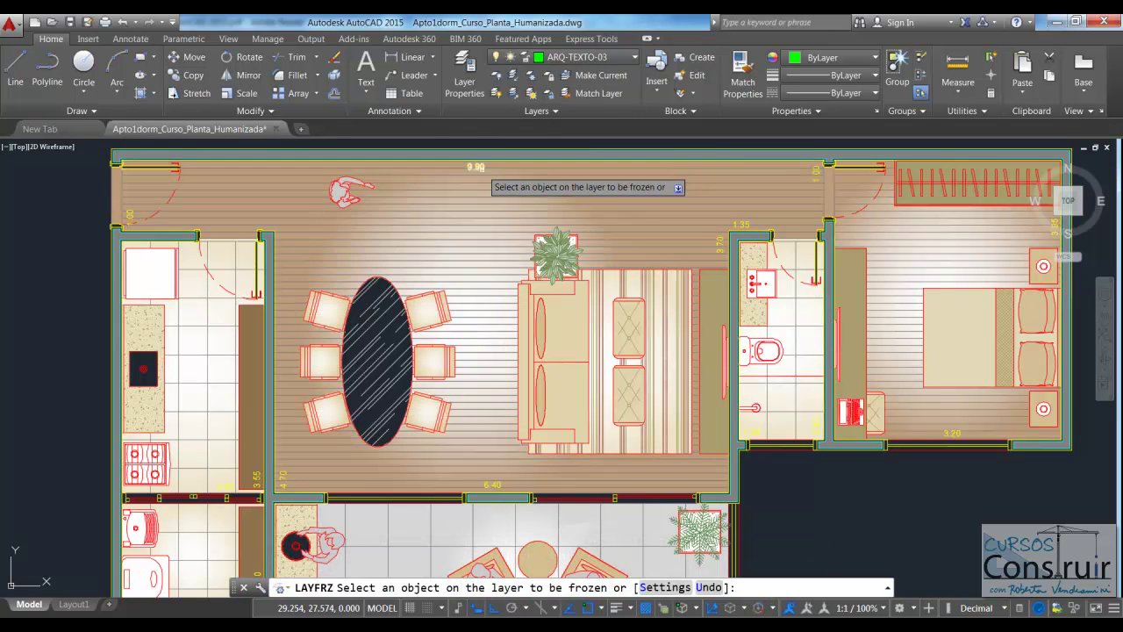
click(476, 168)
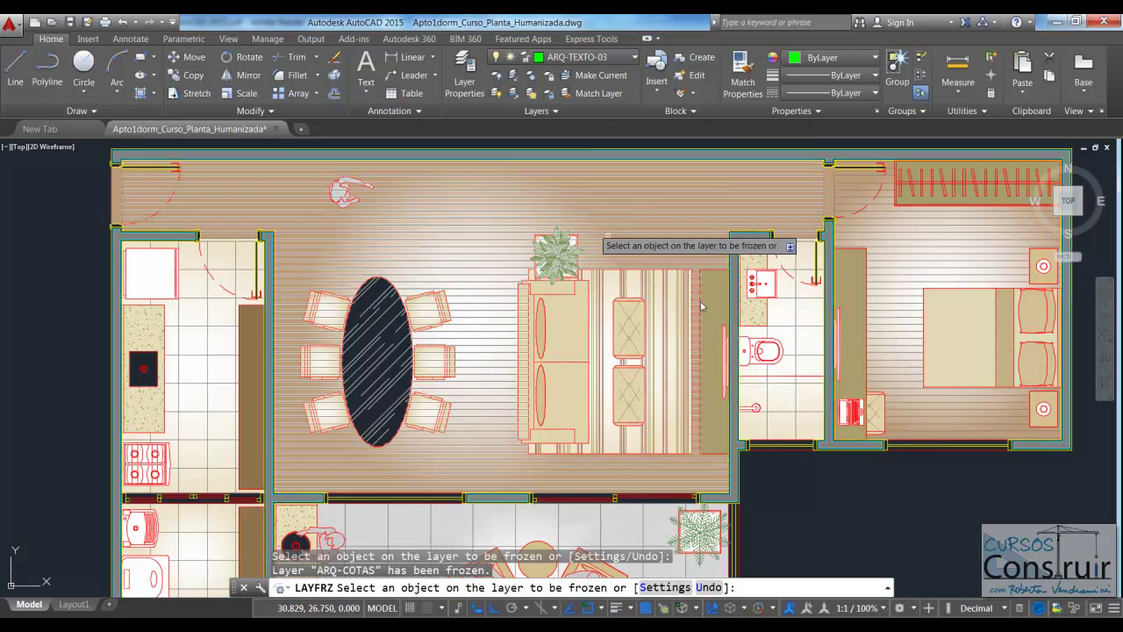
scroll(696, 321, down, 2)
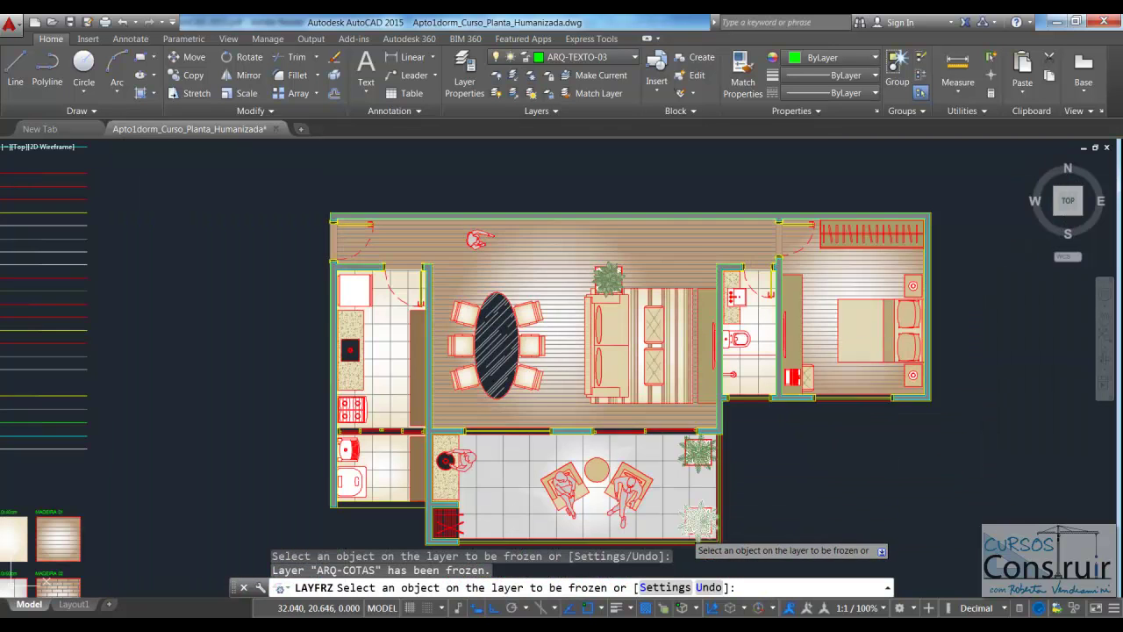
scroll(688, 525, up, 2)
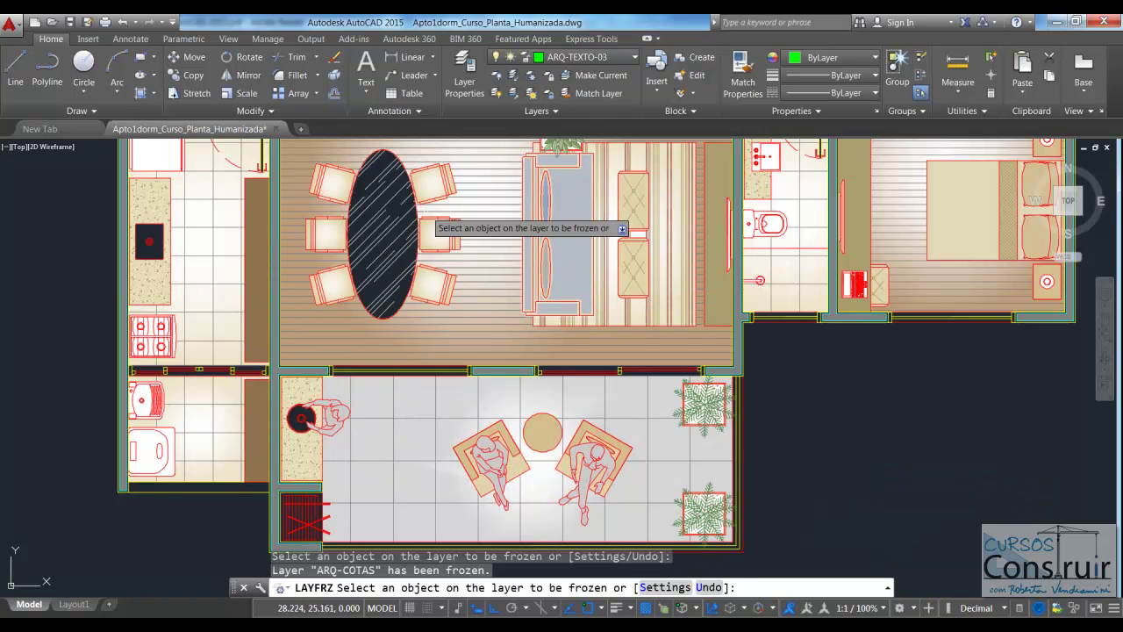
scroll(844, 431, down, 1)
scroll(838, 433, down, 3)
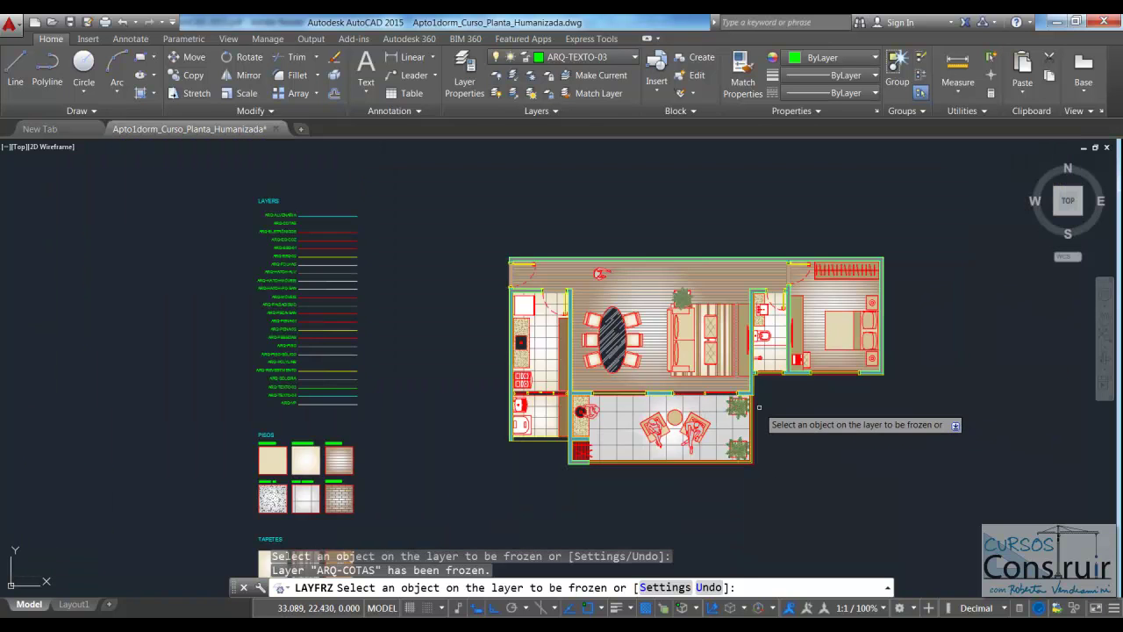
scroll(825, 437, up, 3)
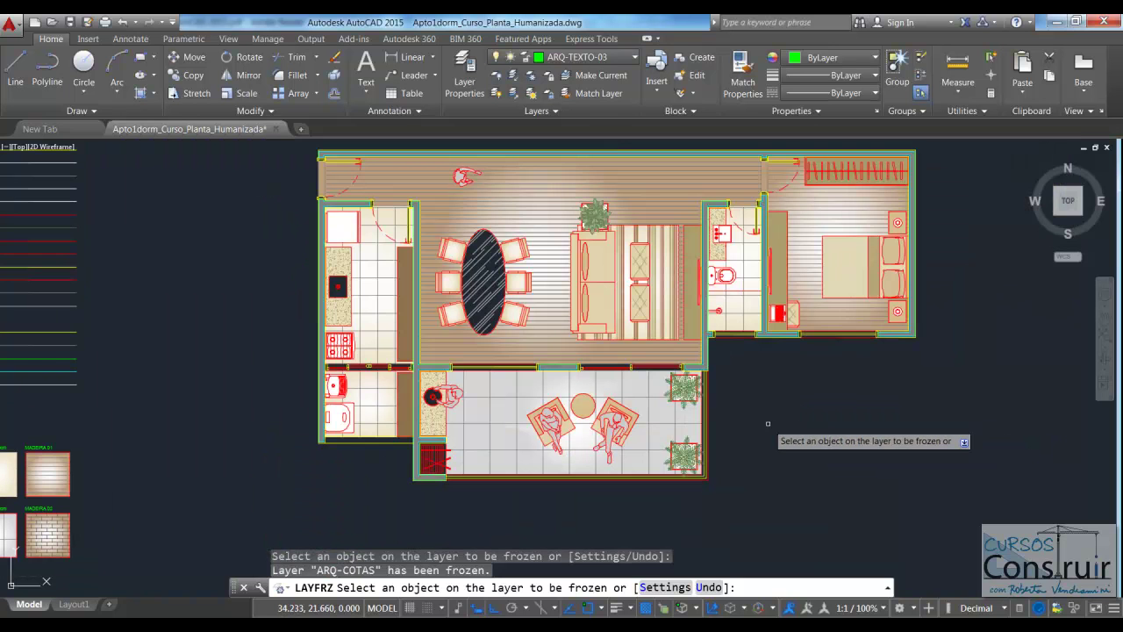
key(Escape)
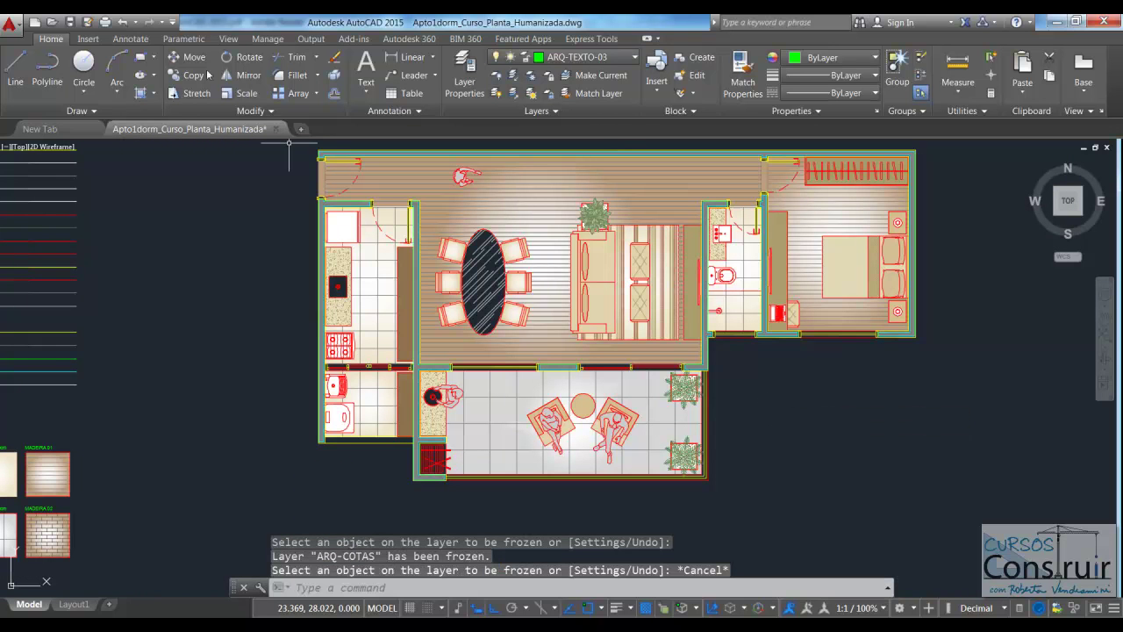
Step: Undo the LAYFRZ freeze so the ARQ-COTAS dimensions like 9.90 and 3.20 return
click(124, 22)
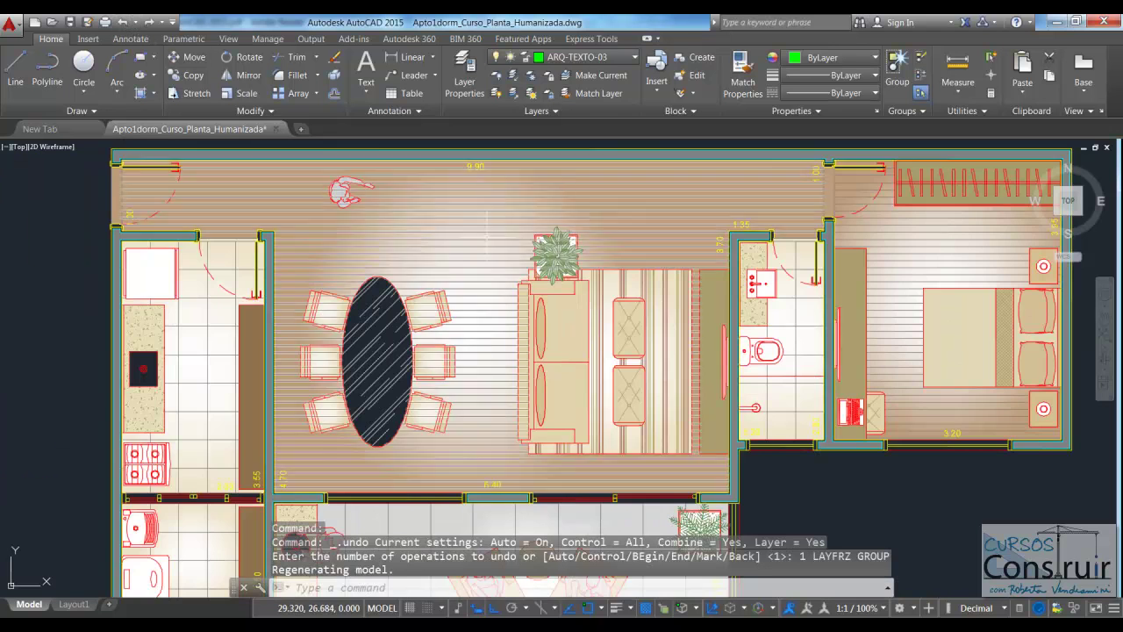